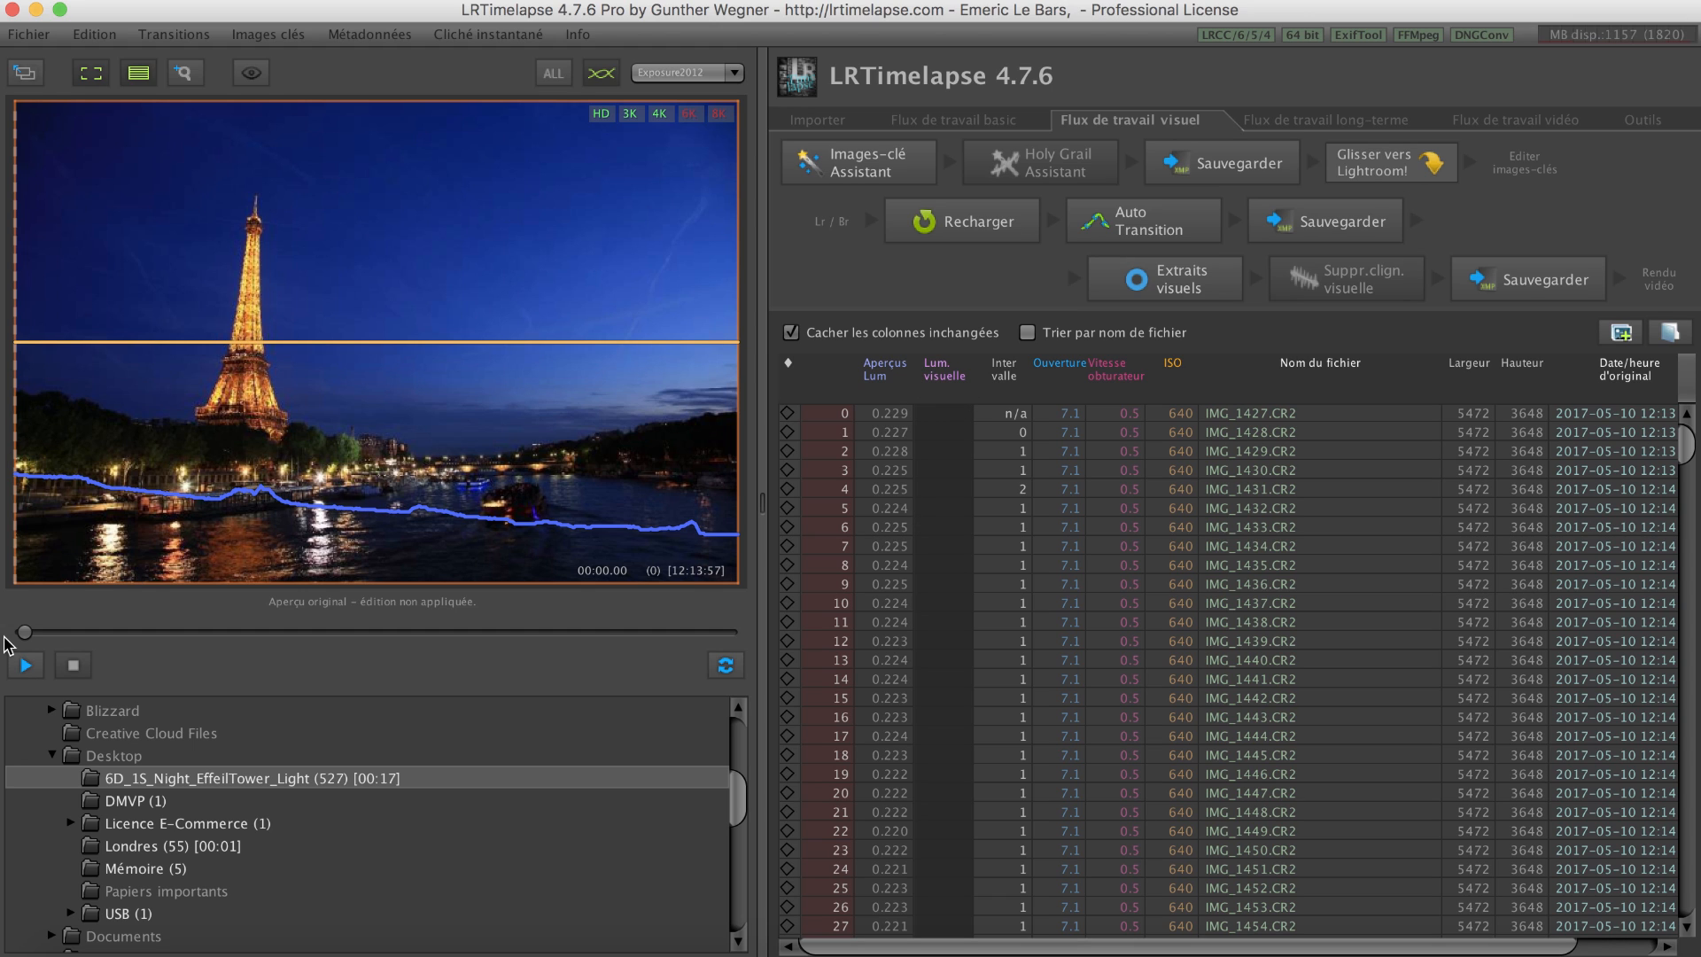
Step: Play back the preview of the Eiffel Tower night sequence
left_click(24, 665)
left_click(26, 664)
Step: Create three keyframes across the sequence with the keyframe assistant and save them to the image metadata
left_click(884, 168)
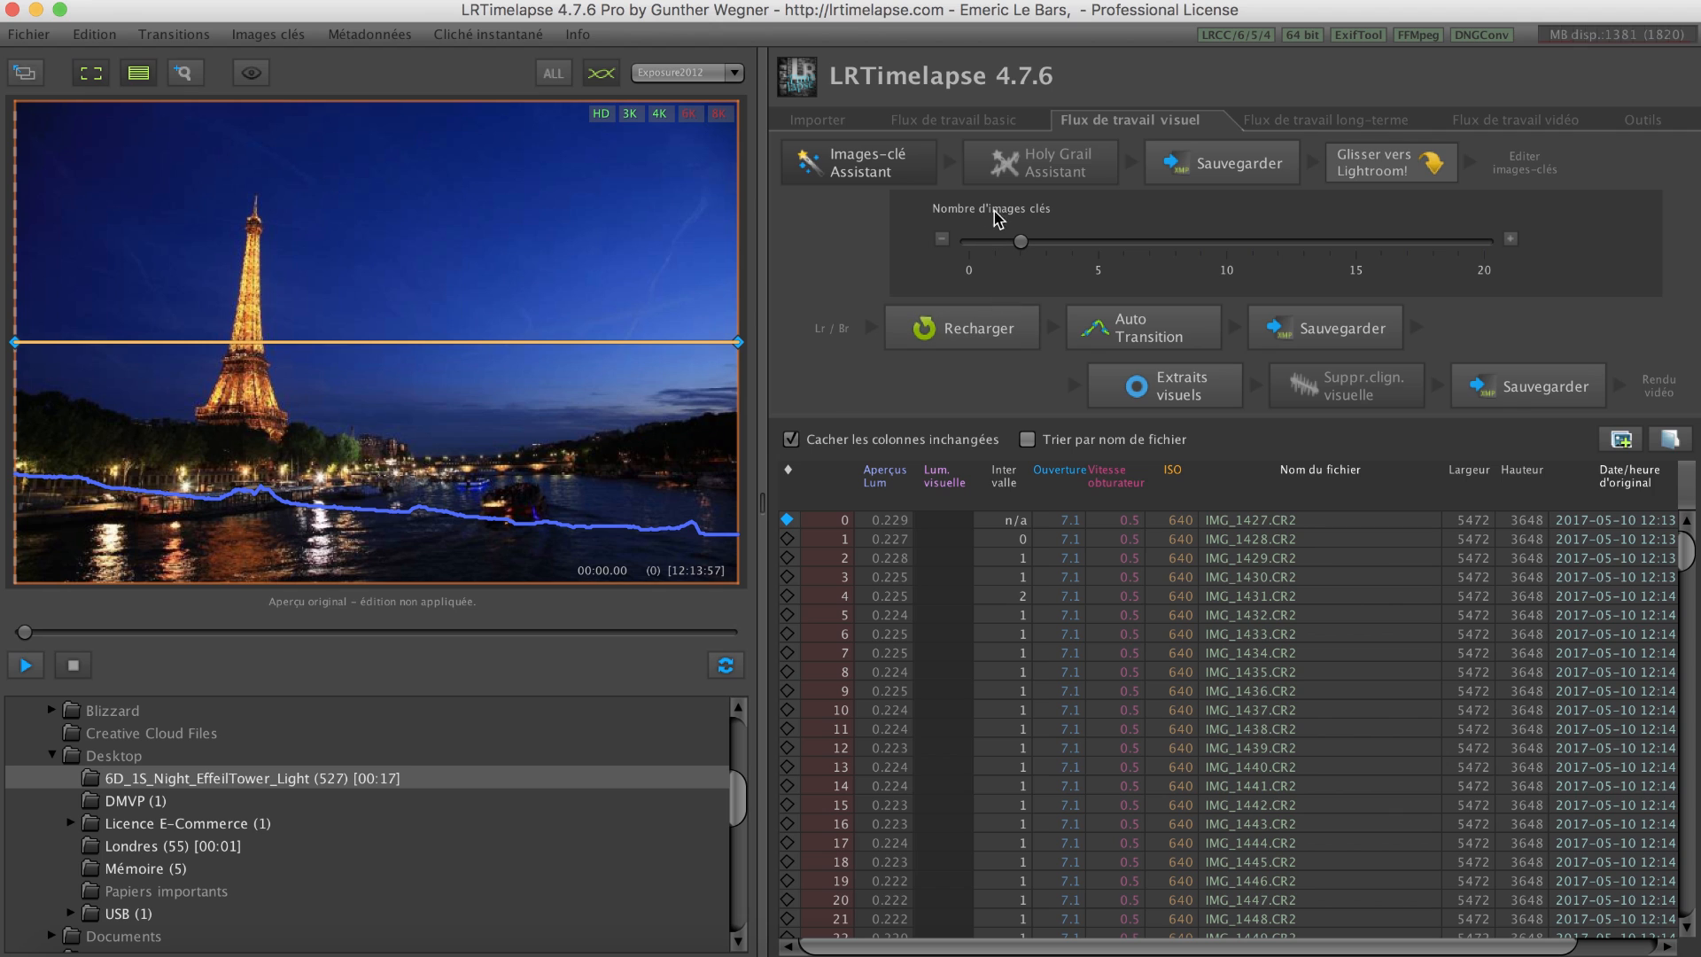
left_click_drag(1023, 243, 1046, 249)
left_click(1224, 166)
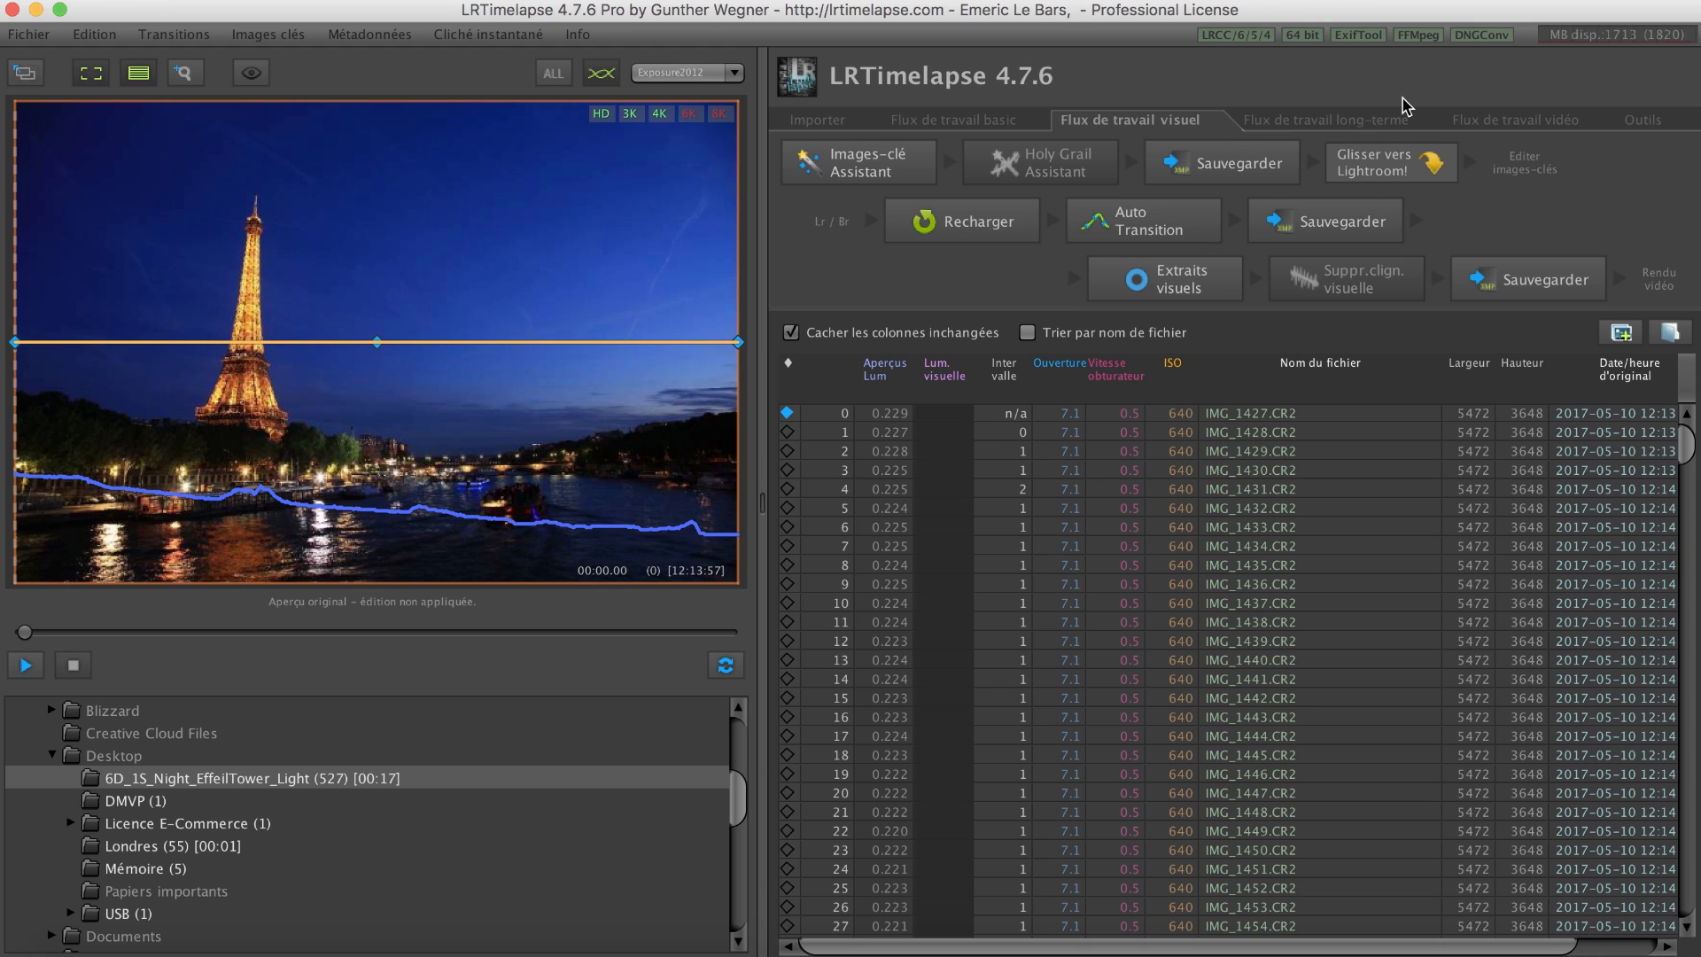
Step: Send the sequence folder 6D_1S_Night_EffeilTower_Light to Lightroom and import all its photos by adding them to the catalog
left_click_drag(1387, 170, 960, 269)
key("super+Tab")
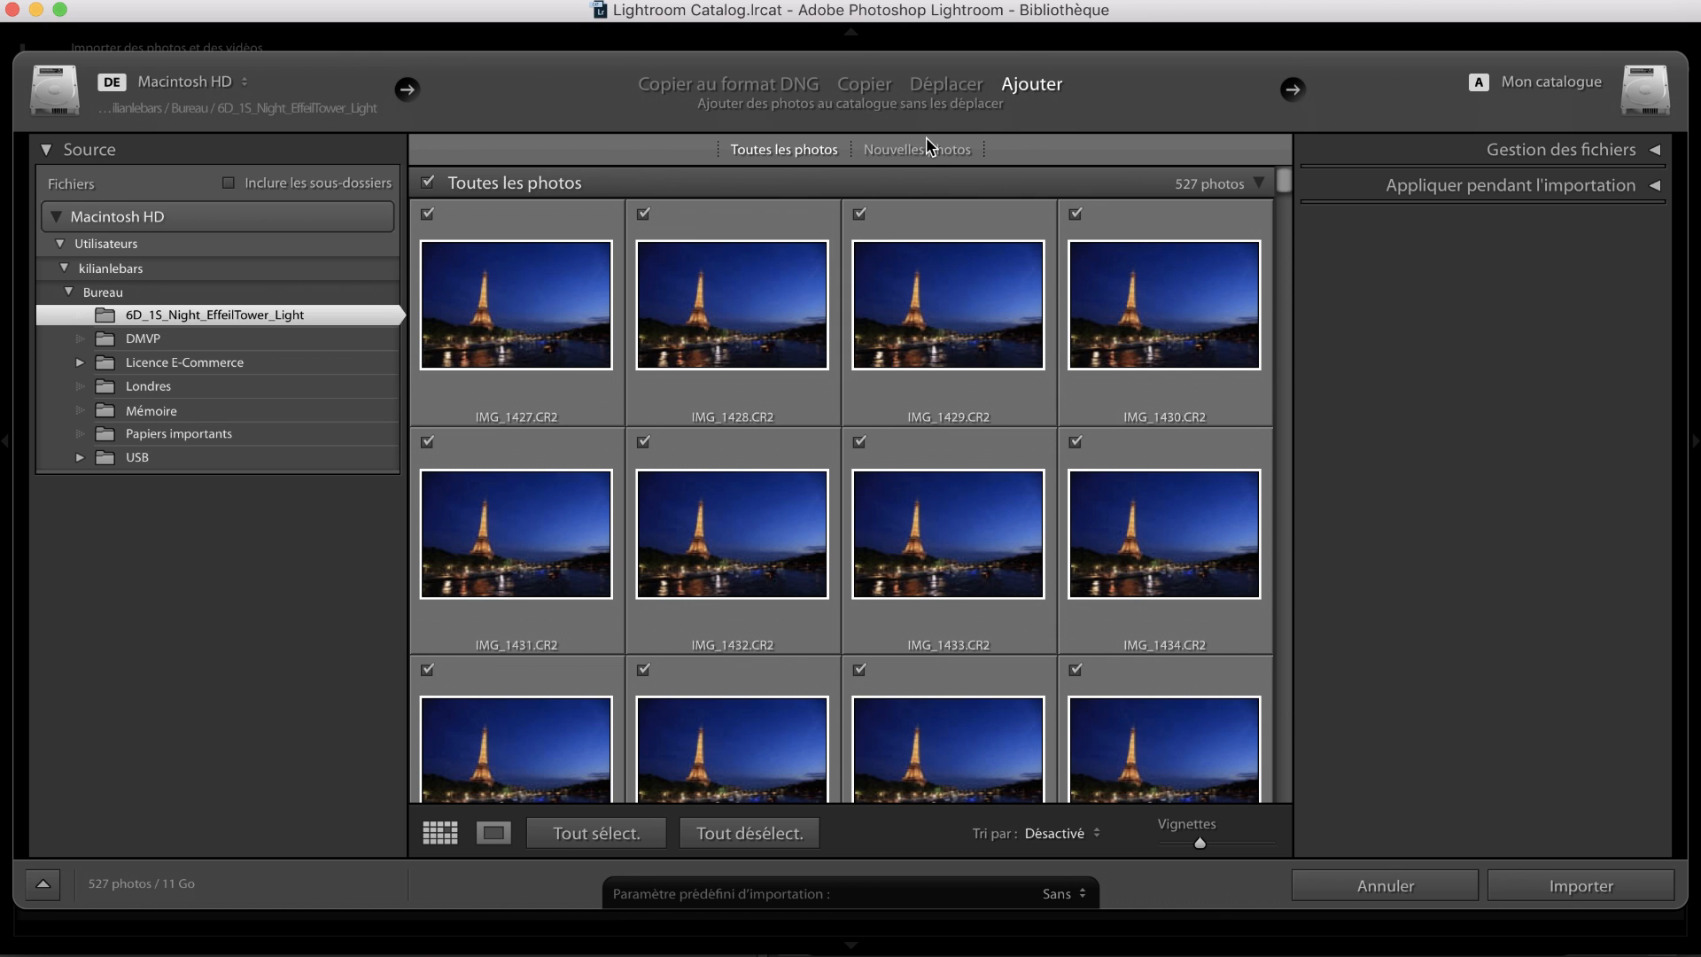
left_click(1621, 887)
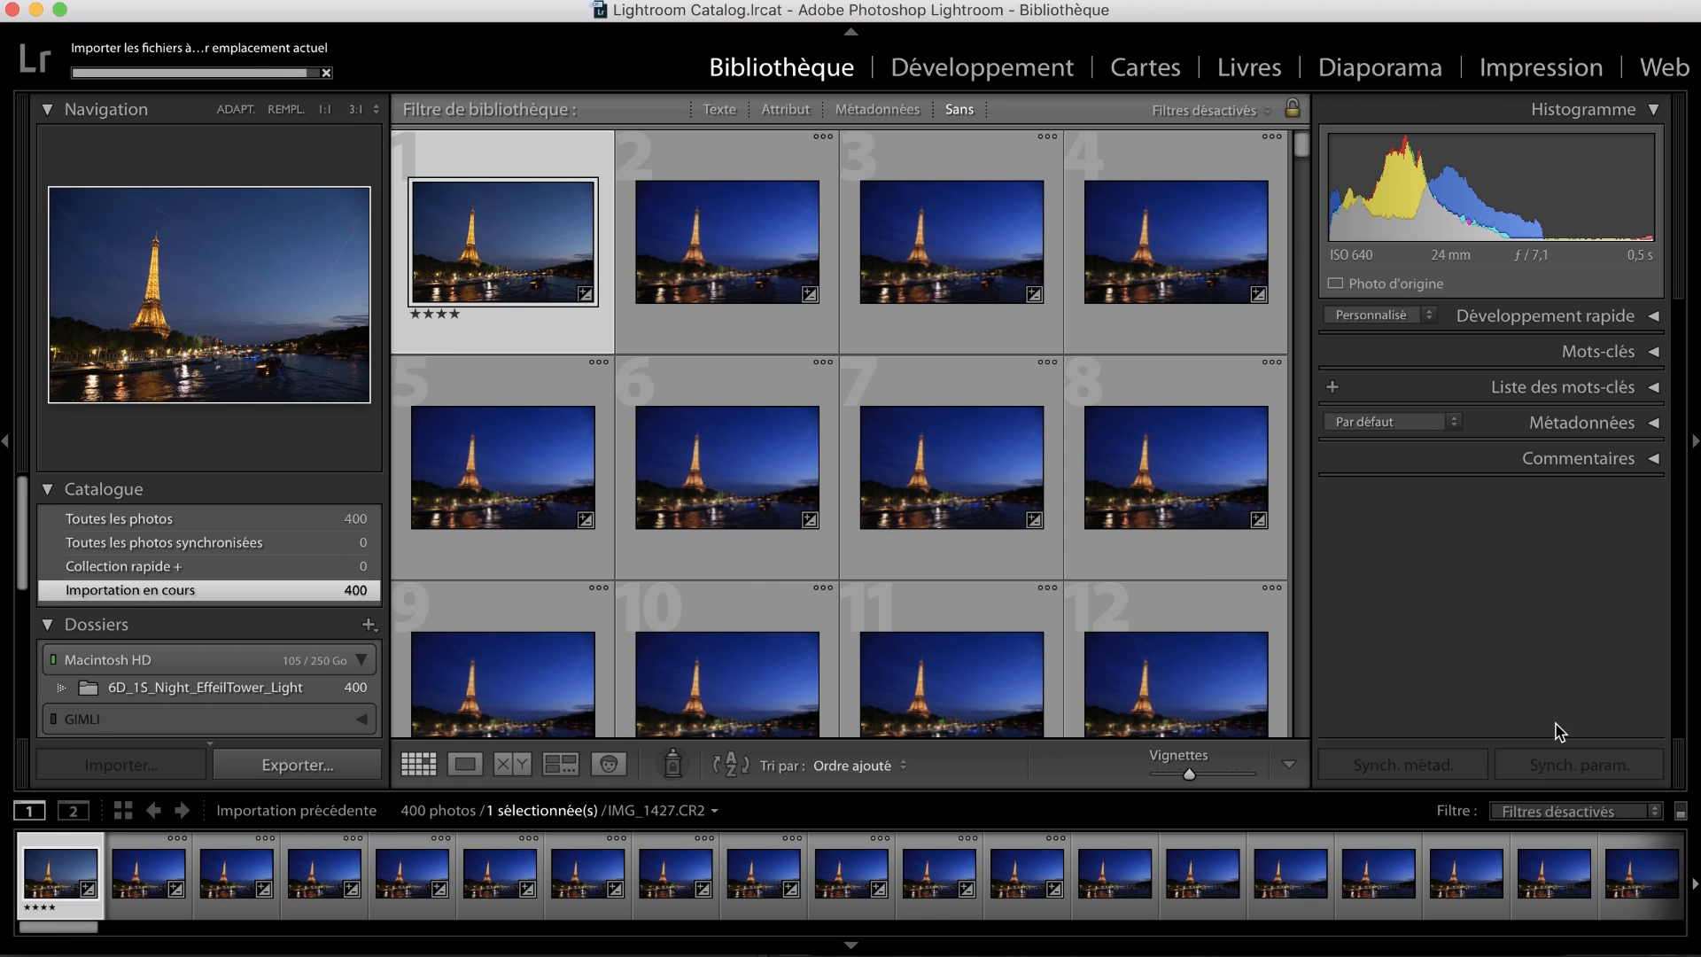
Step: Filter the imported photos with the 01 LRT4 Keyframes preset and open the first keyframe, IMG_1427.CR2, for developing
left_click(1610, 815)
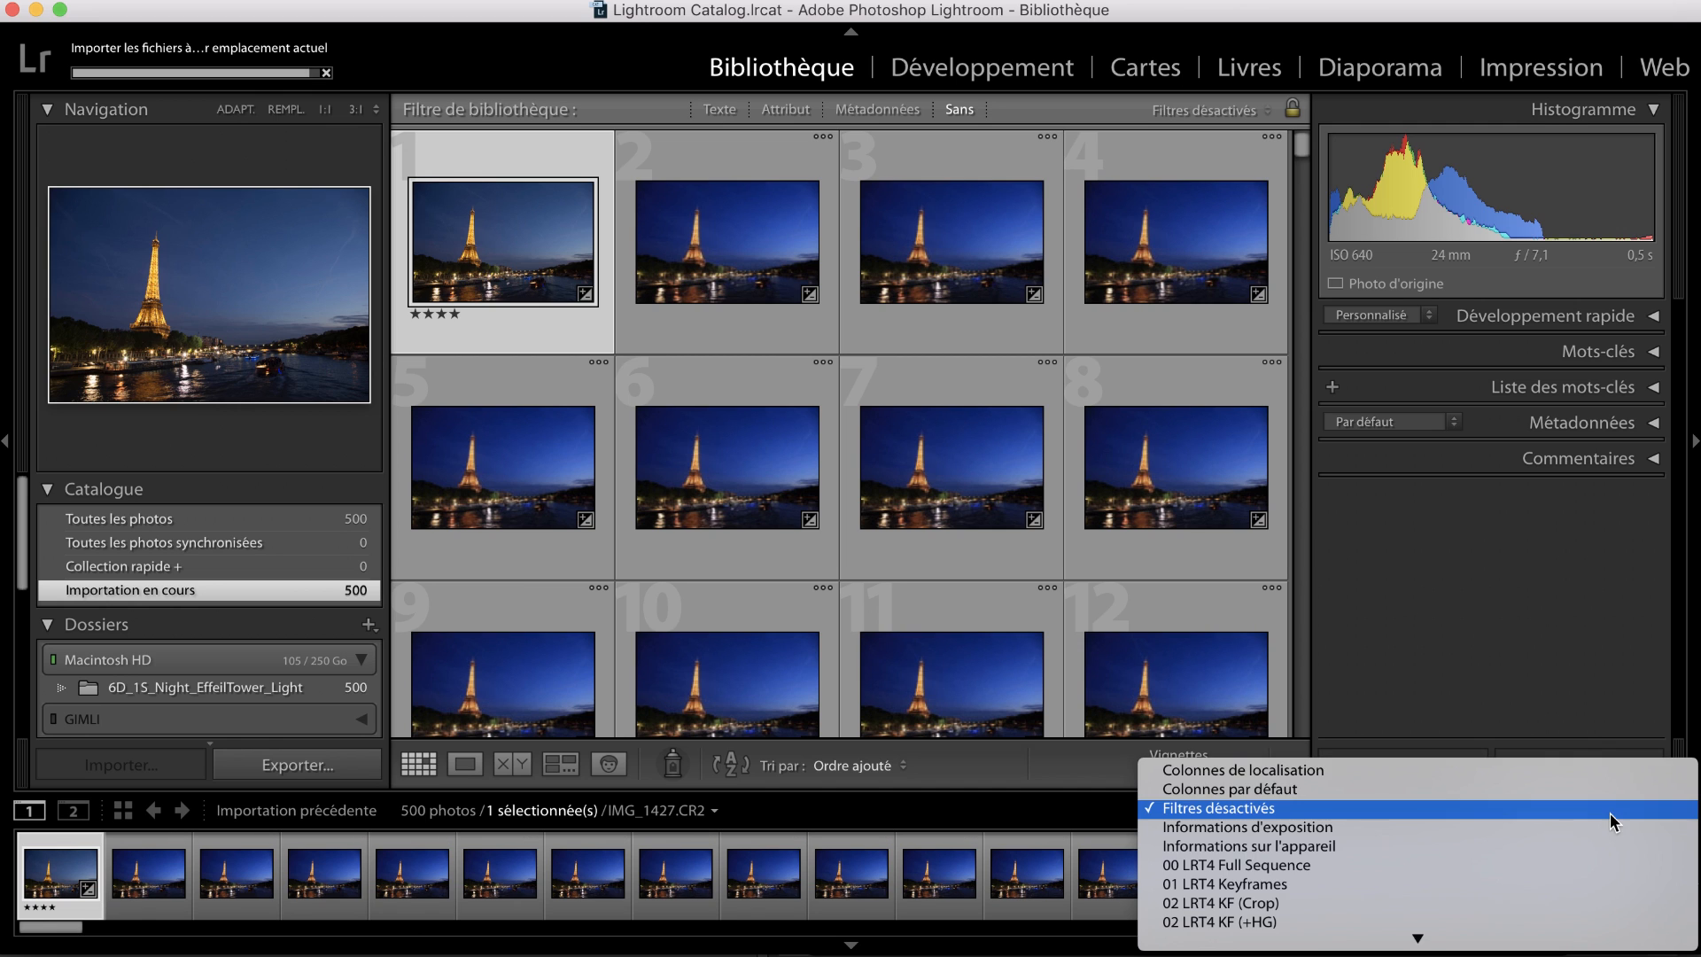
left_click(1319, 883)
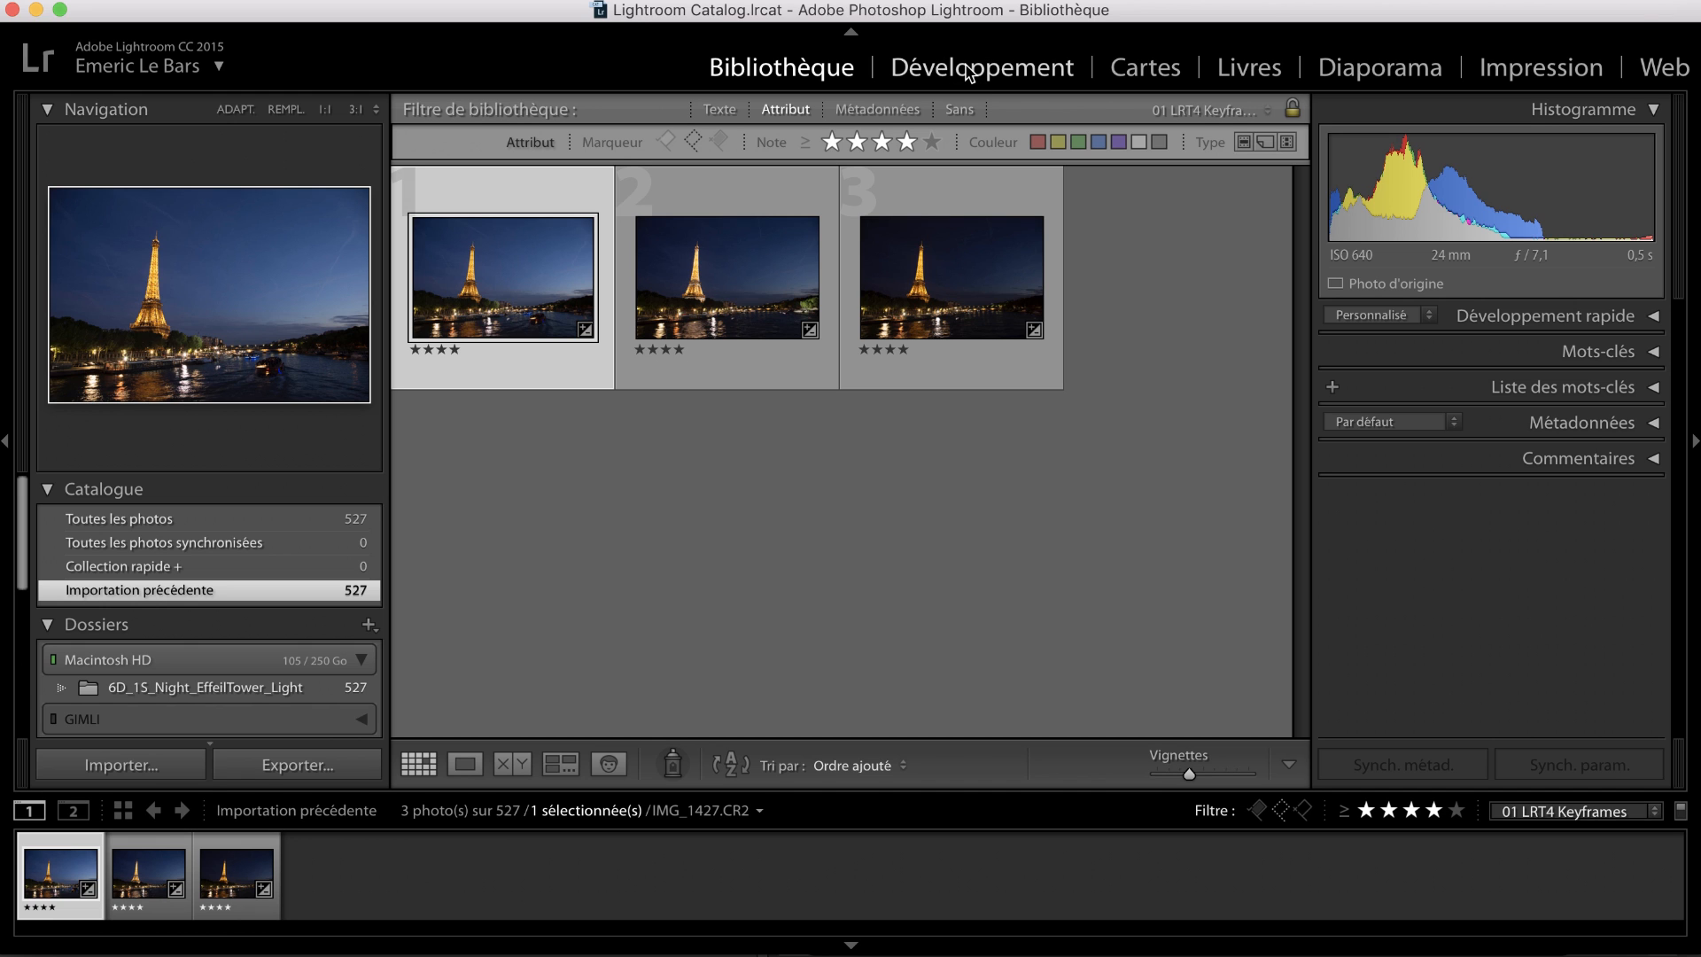
left_click(971, 74)
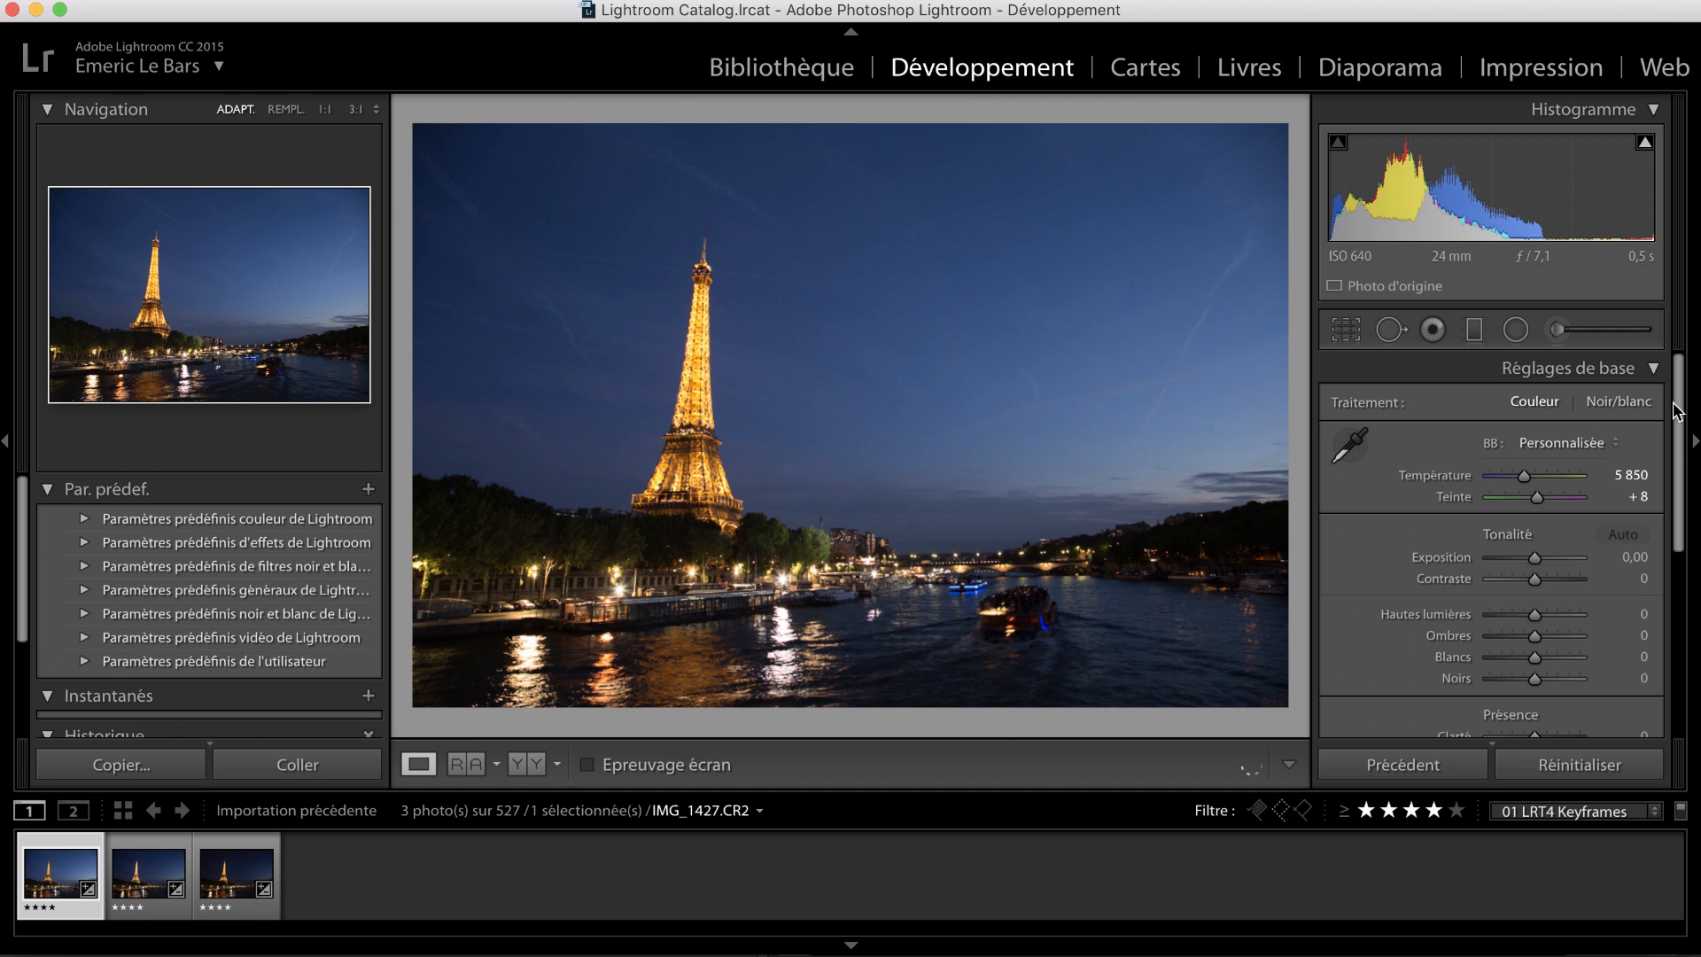
Step: Set the first keyframe's exposure to +0,30, highlights to −61, shadows to +55 and contrast to +7
scroll(1677, 412, "down", 2)
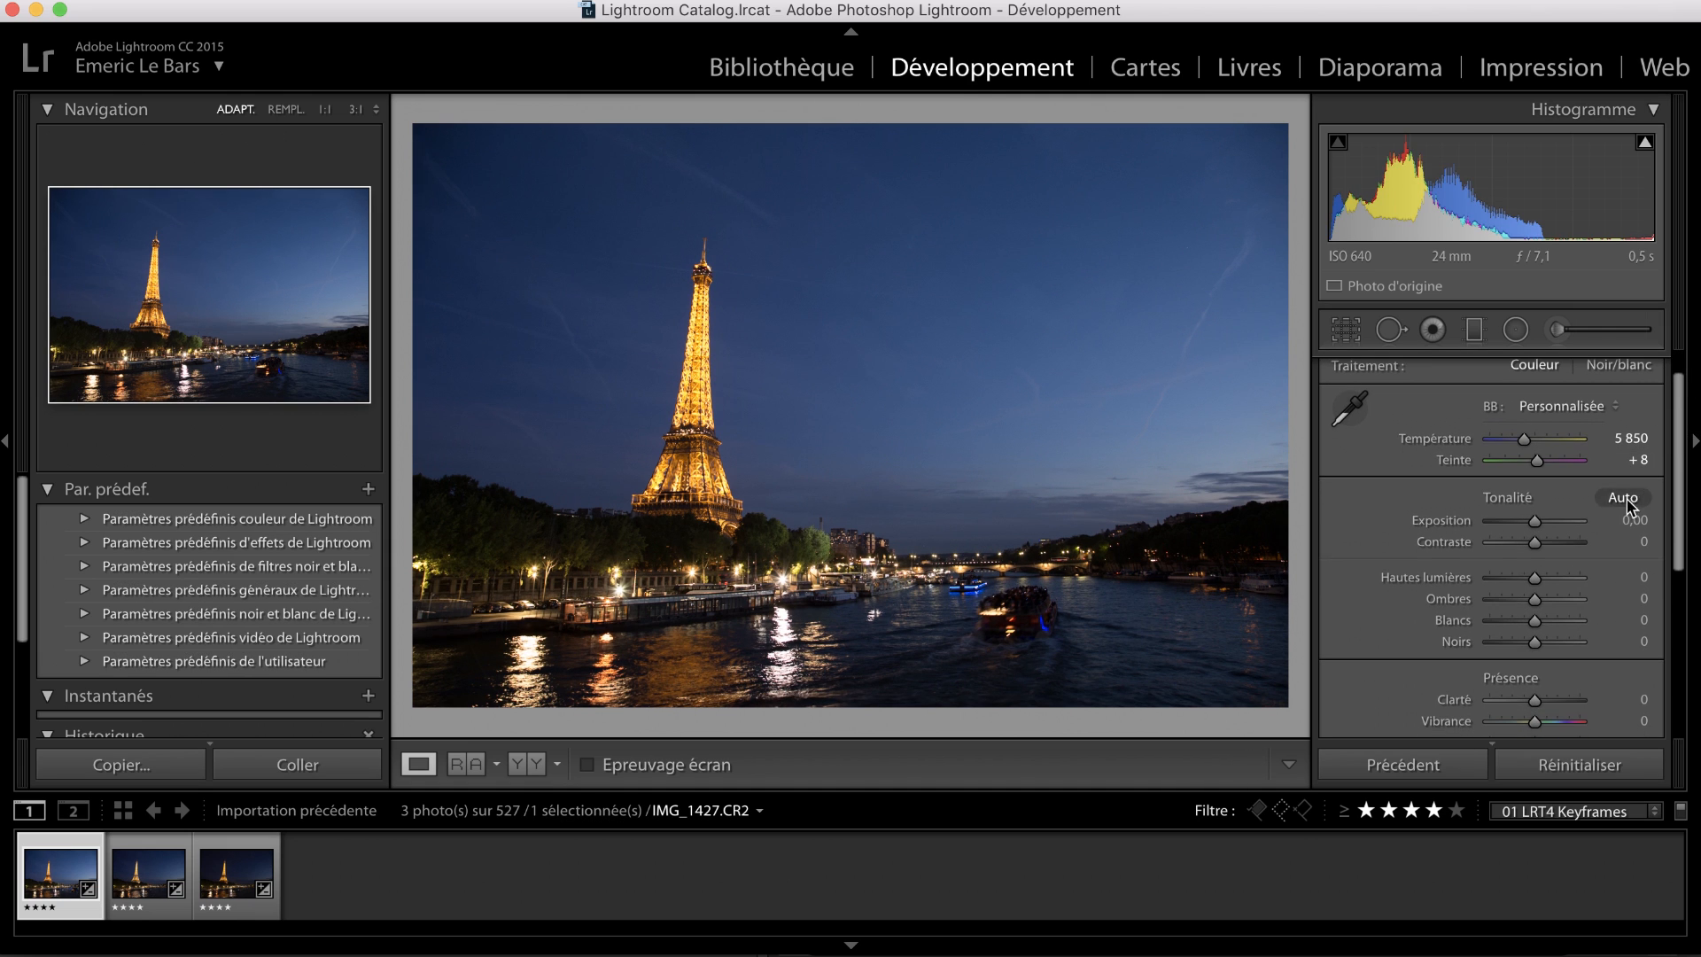
left_click_drag(1534, 521, 1538, 526)
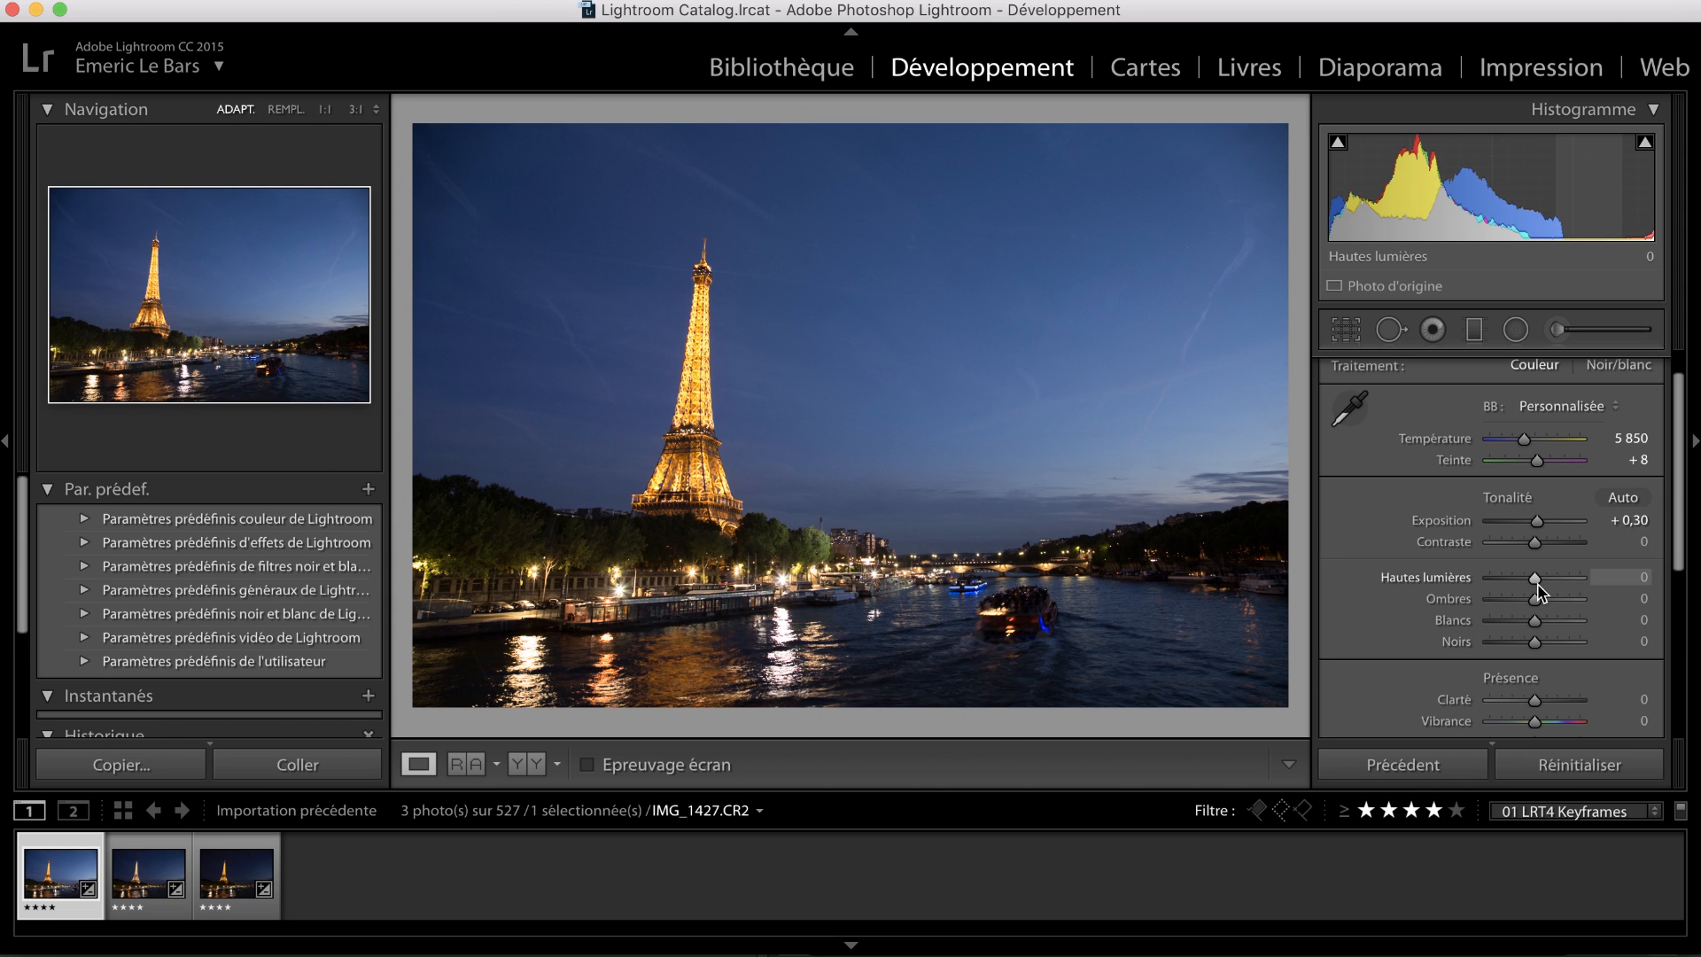
left_click_drag(1537, 580, 1509, 576)
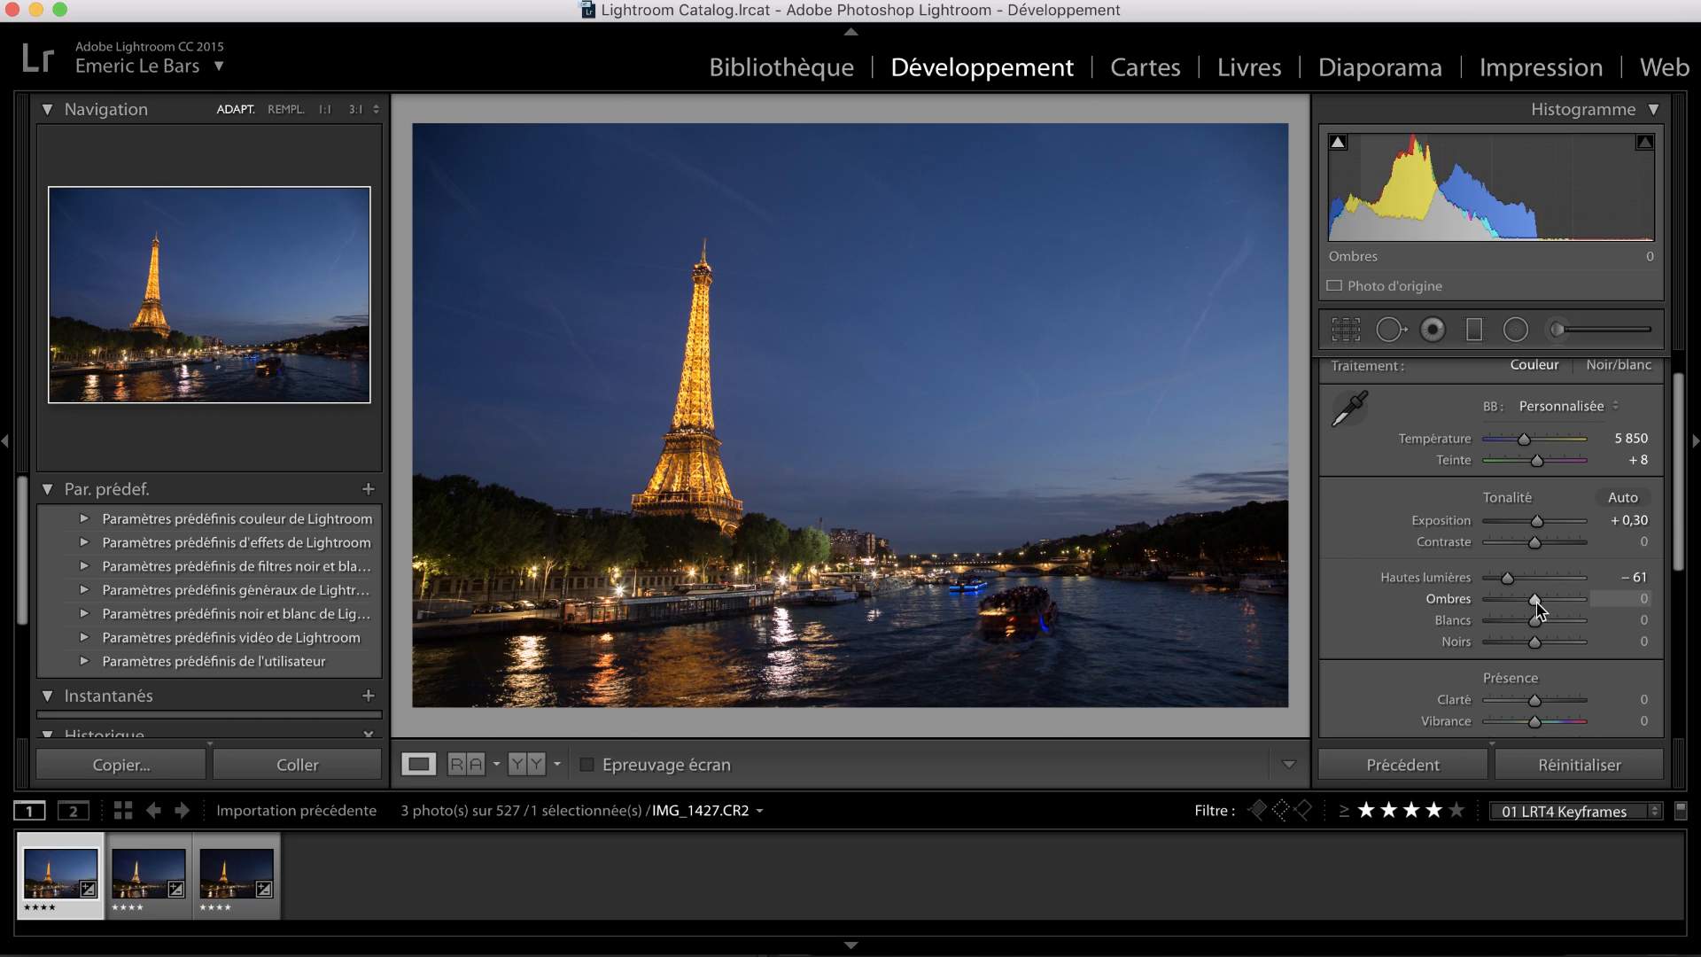
left_click_drag(1533, 597, 1560, 608)
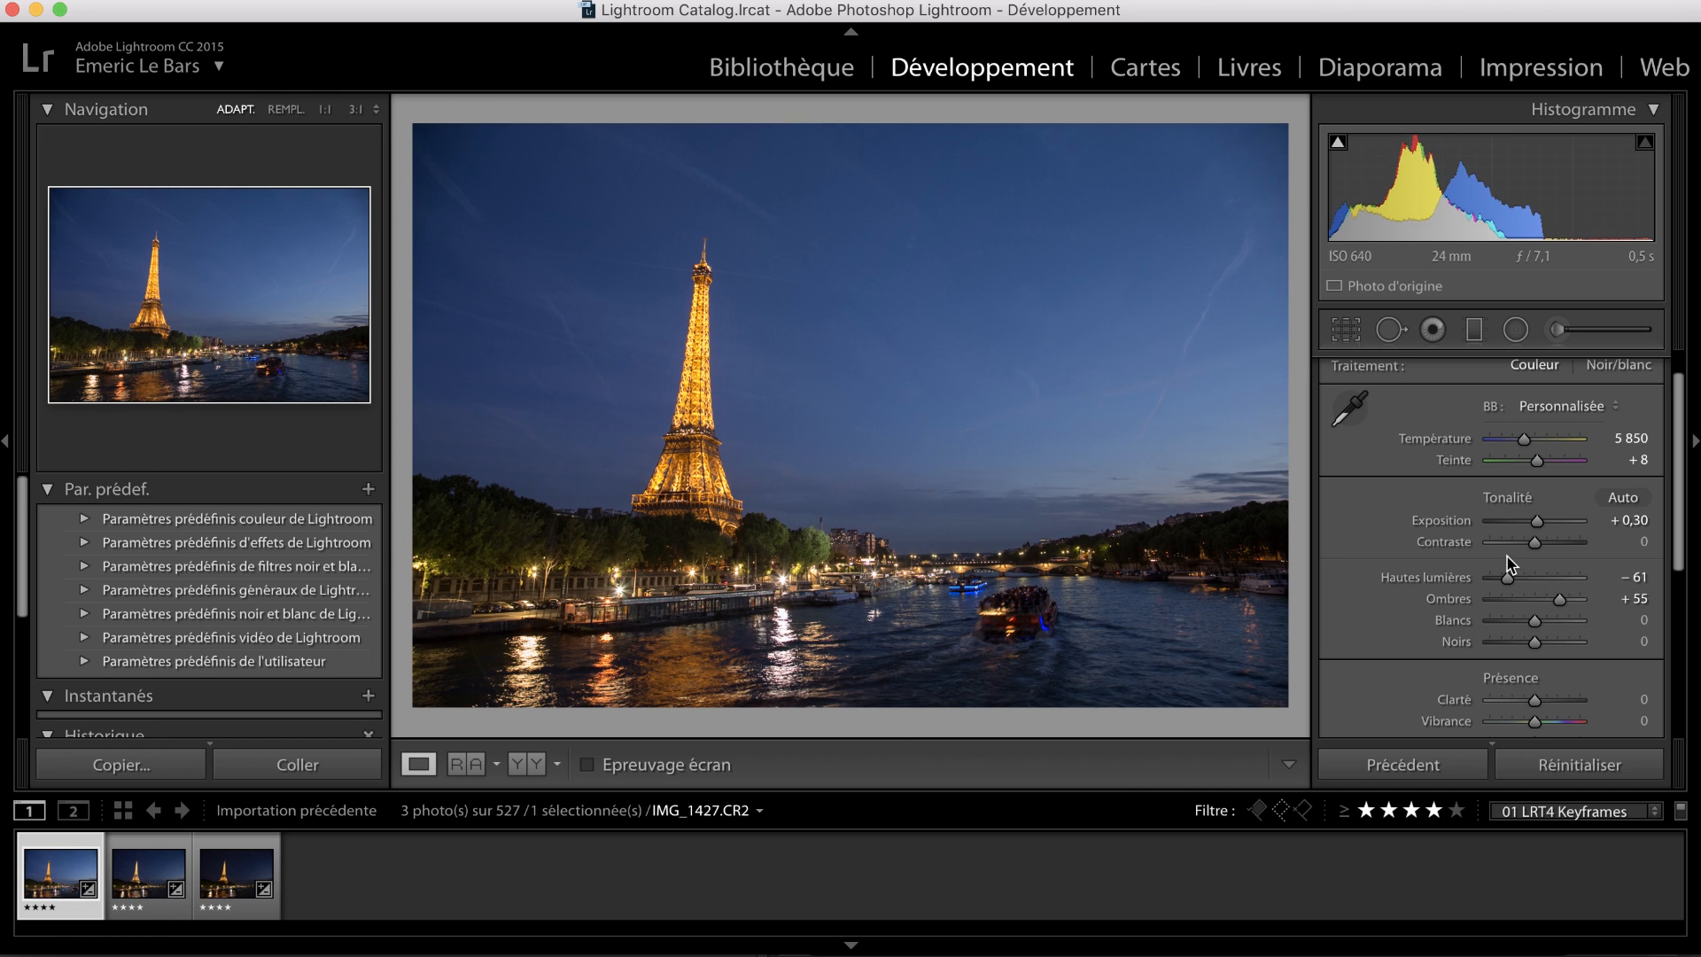
left_click(1638, 541)
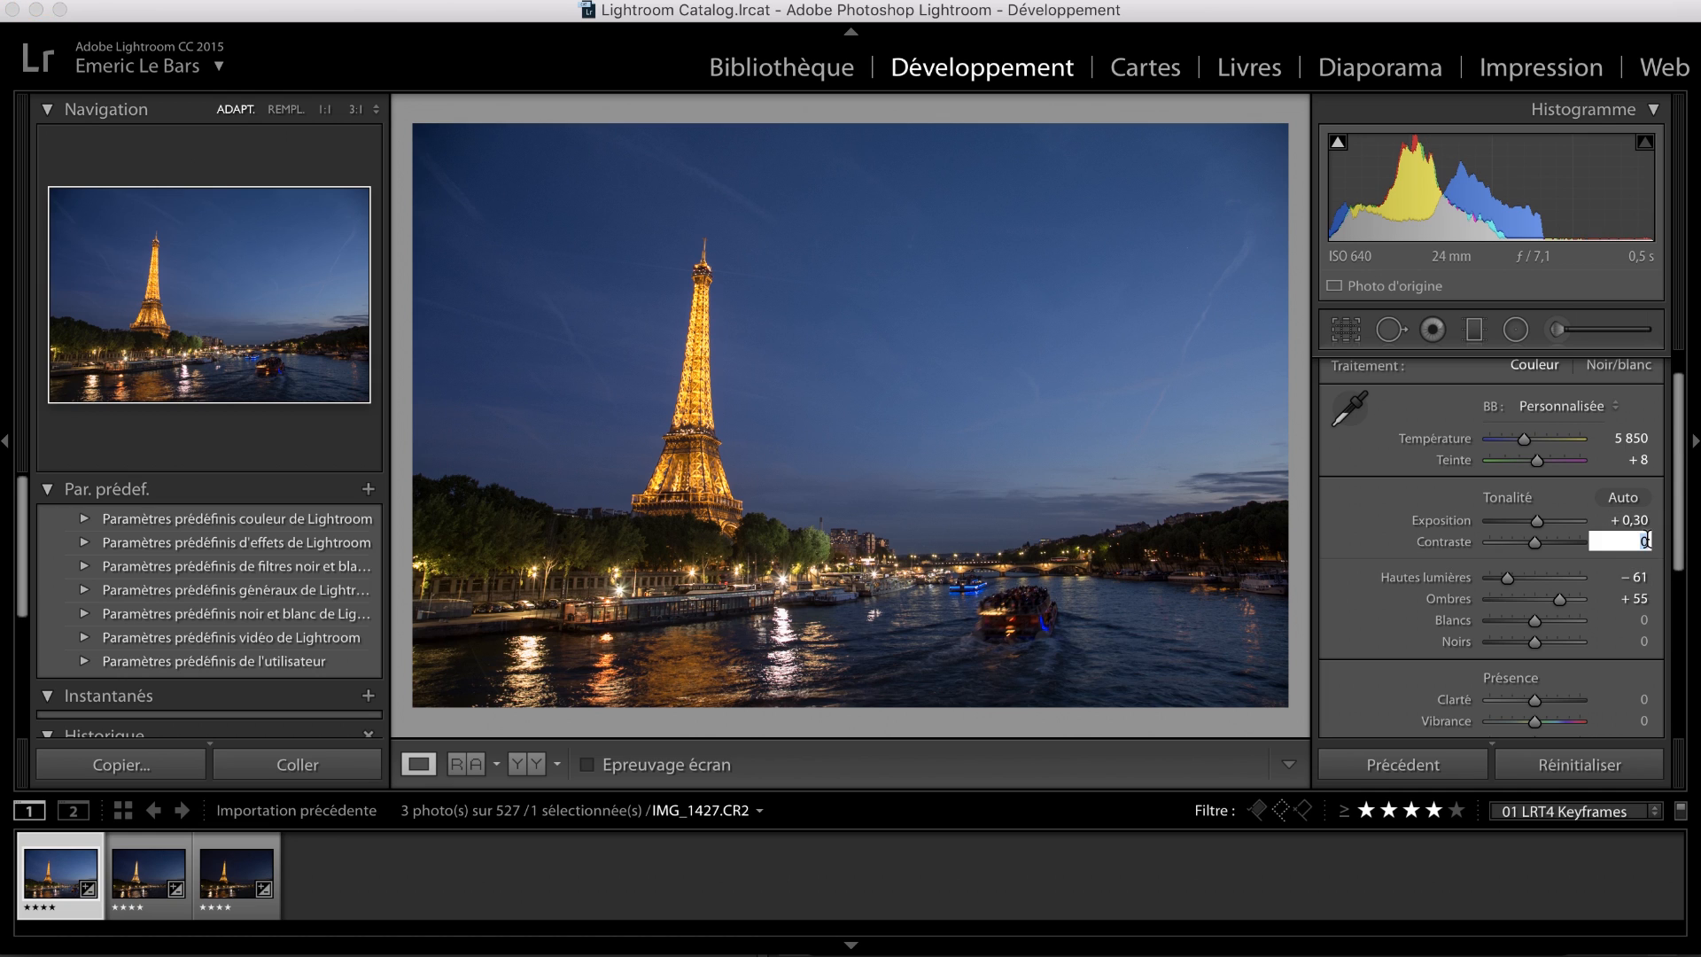
type("7")
key("Return")
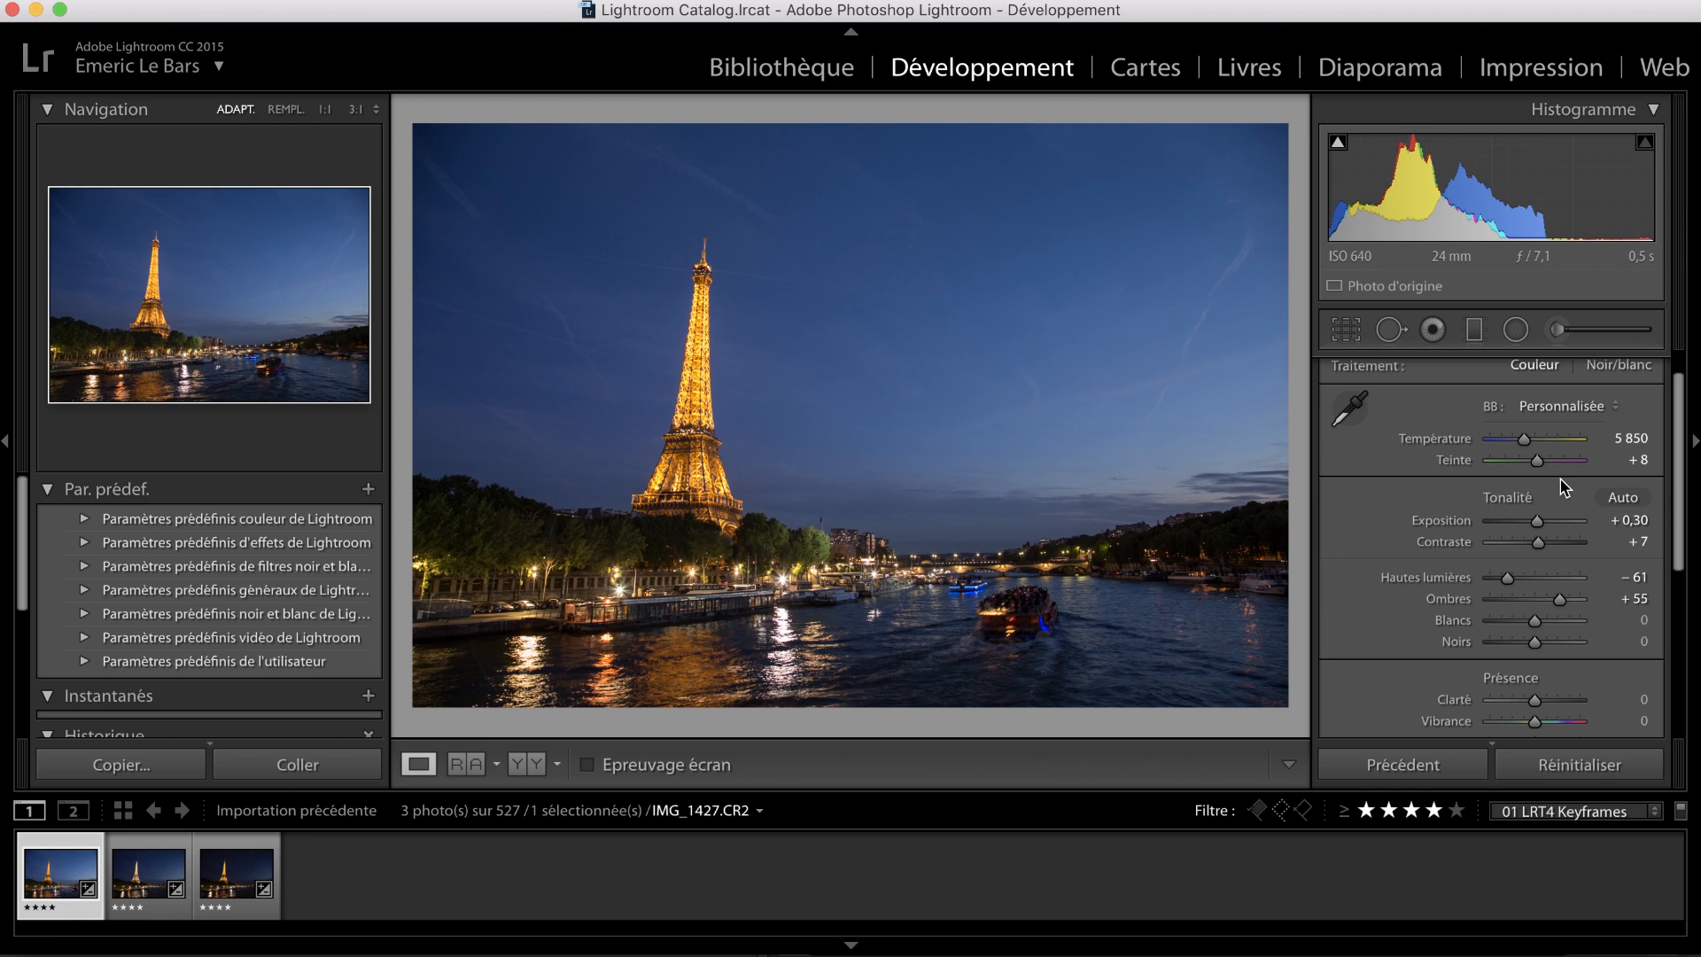
Step: Set the first keyframe's temperature to 5 215, tint to +19, whites to +24 and blacks to −7
left_click_drag(1522, 441, 1521, 449)
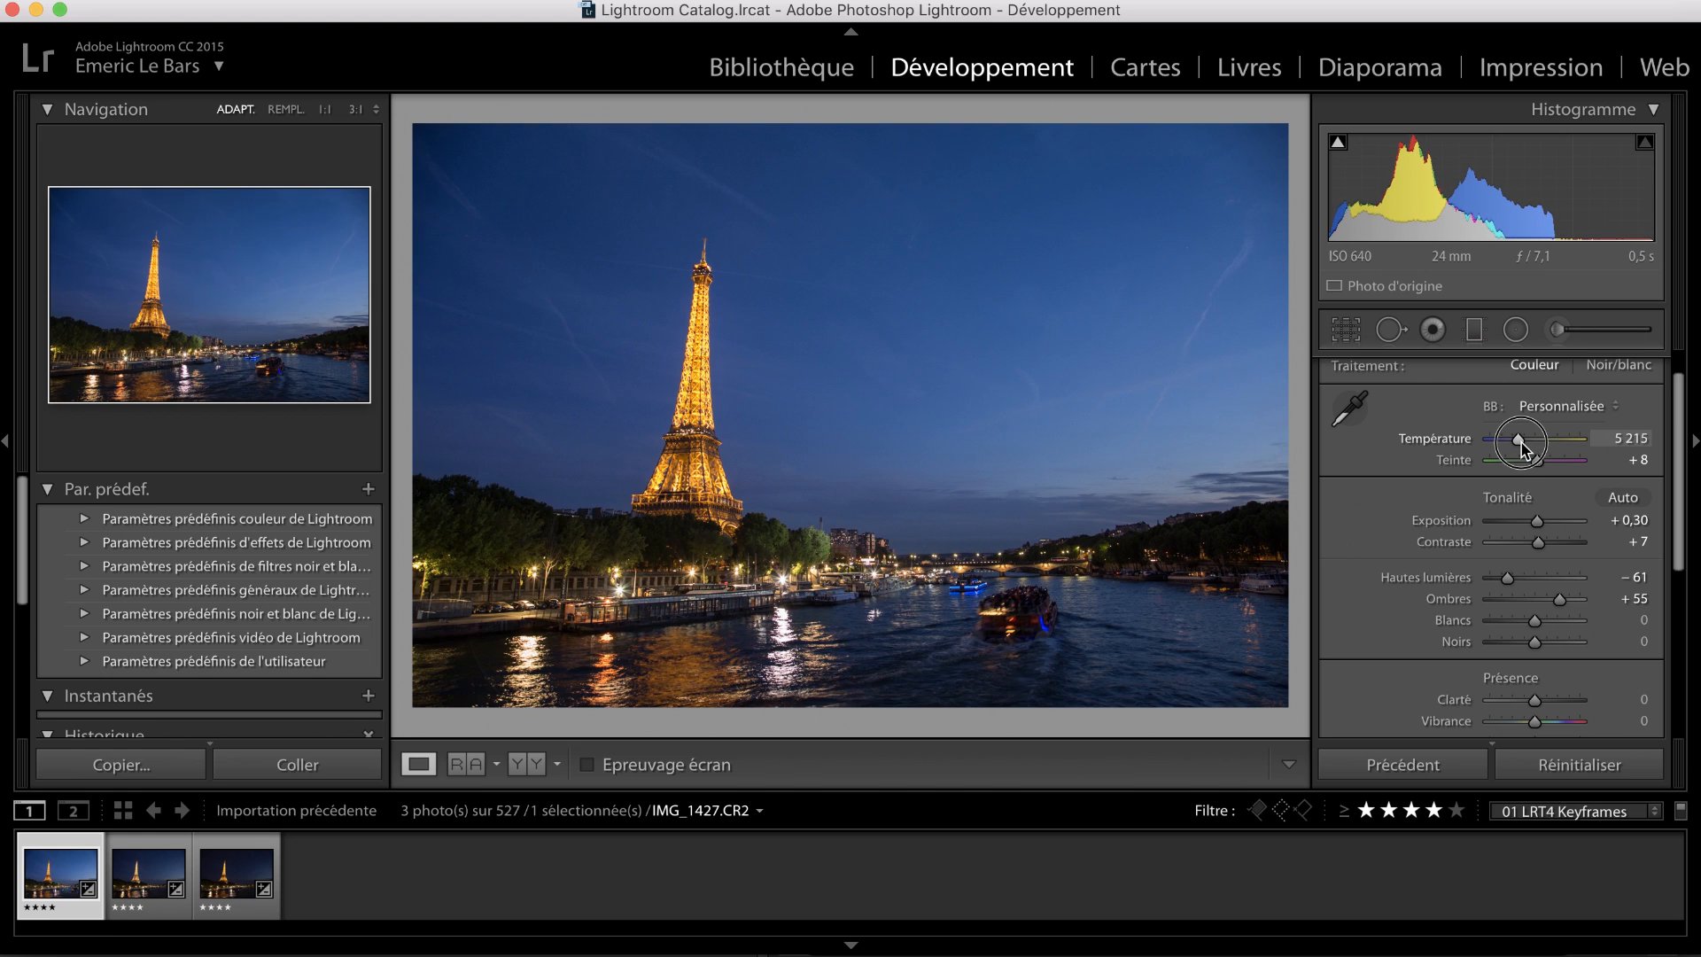
left_click_drag(1538, 462, 1543, 463)
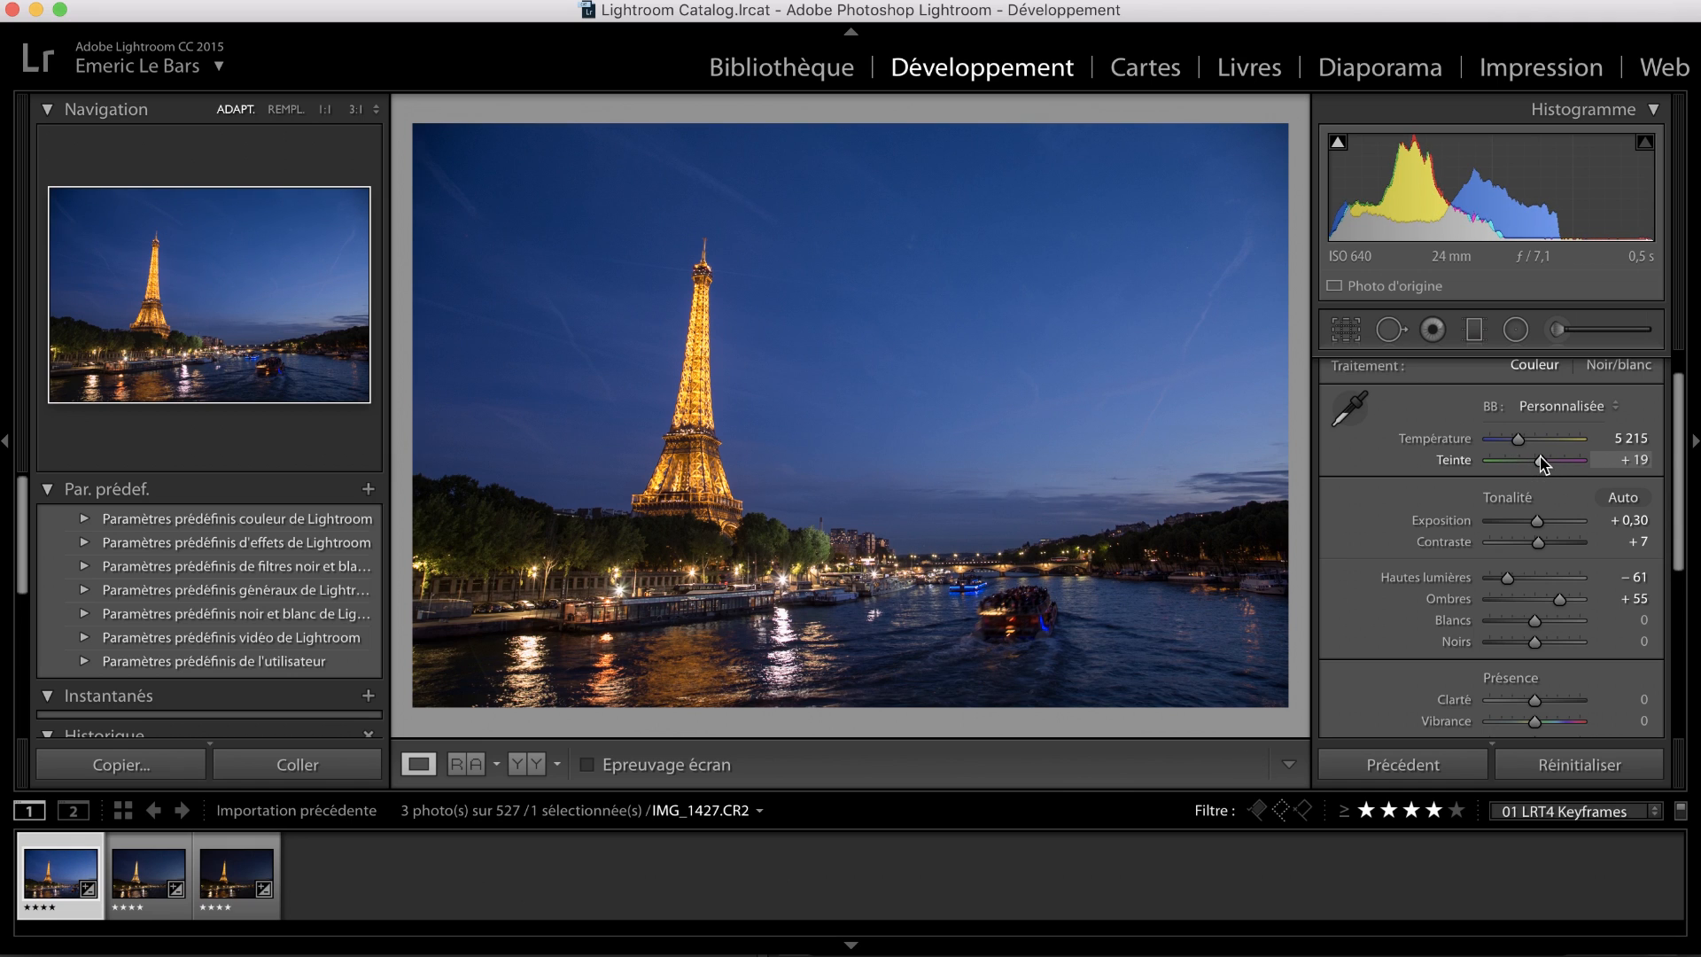
scroll(1687, 496, "down", 3)
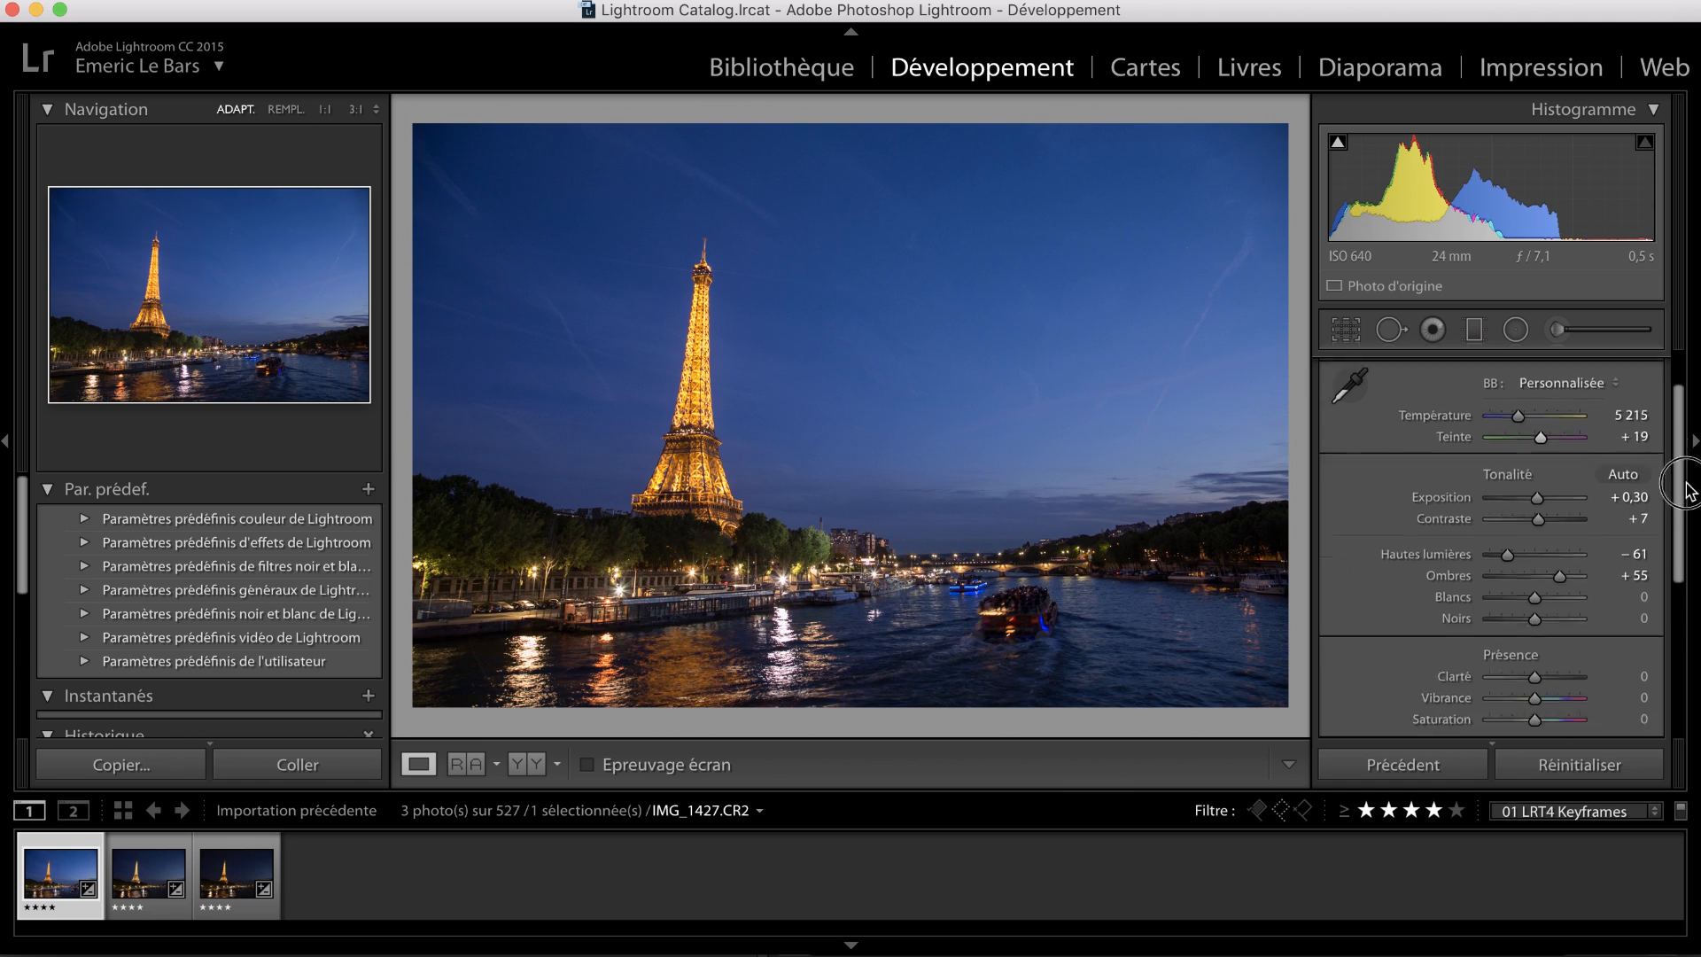
left_click_drag(1535, 476, 1547, 481)
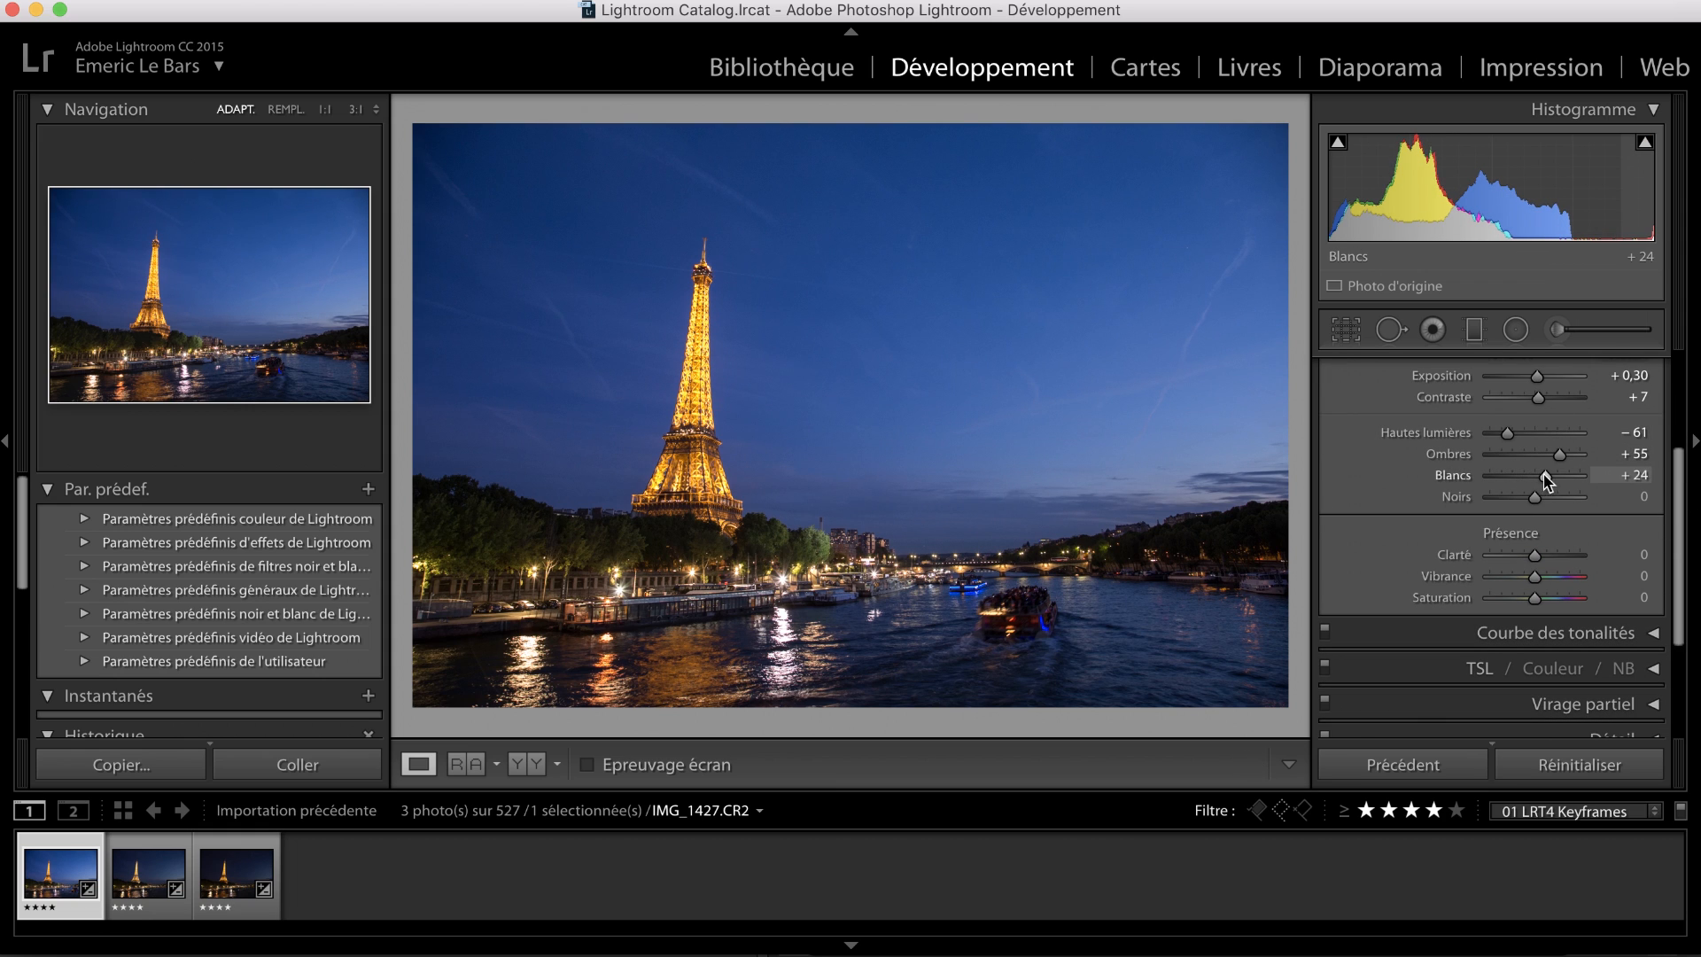
left_click_drag(1533, 496, 1531, 496)
Step: Set the first keyframe's clarity to +20, vibrance to +35 and saturation to +10
left_click(1637, 554)
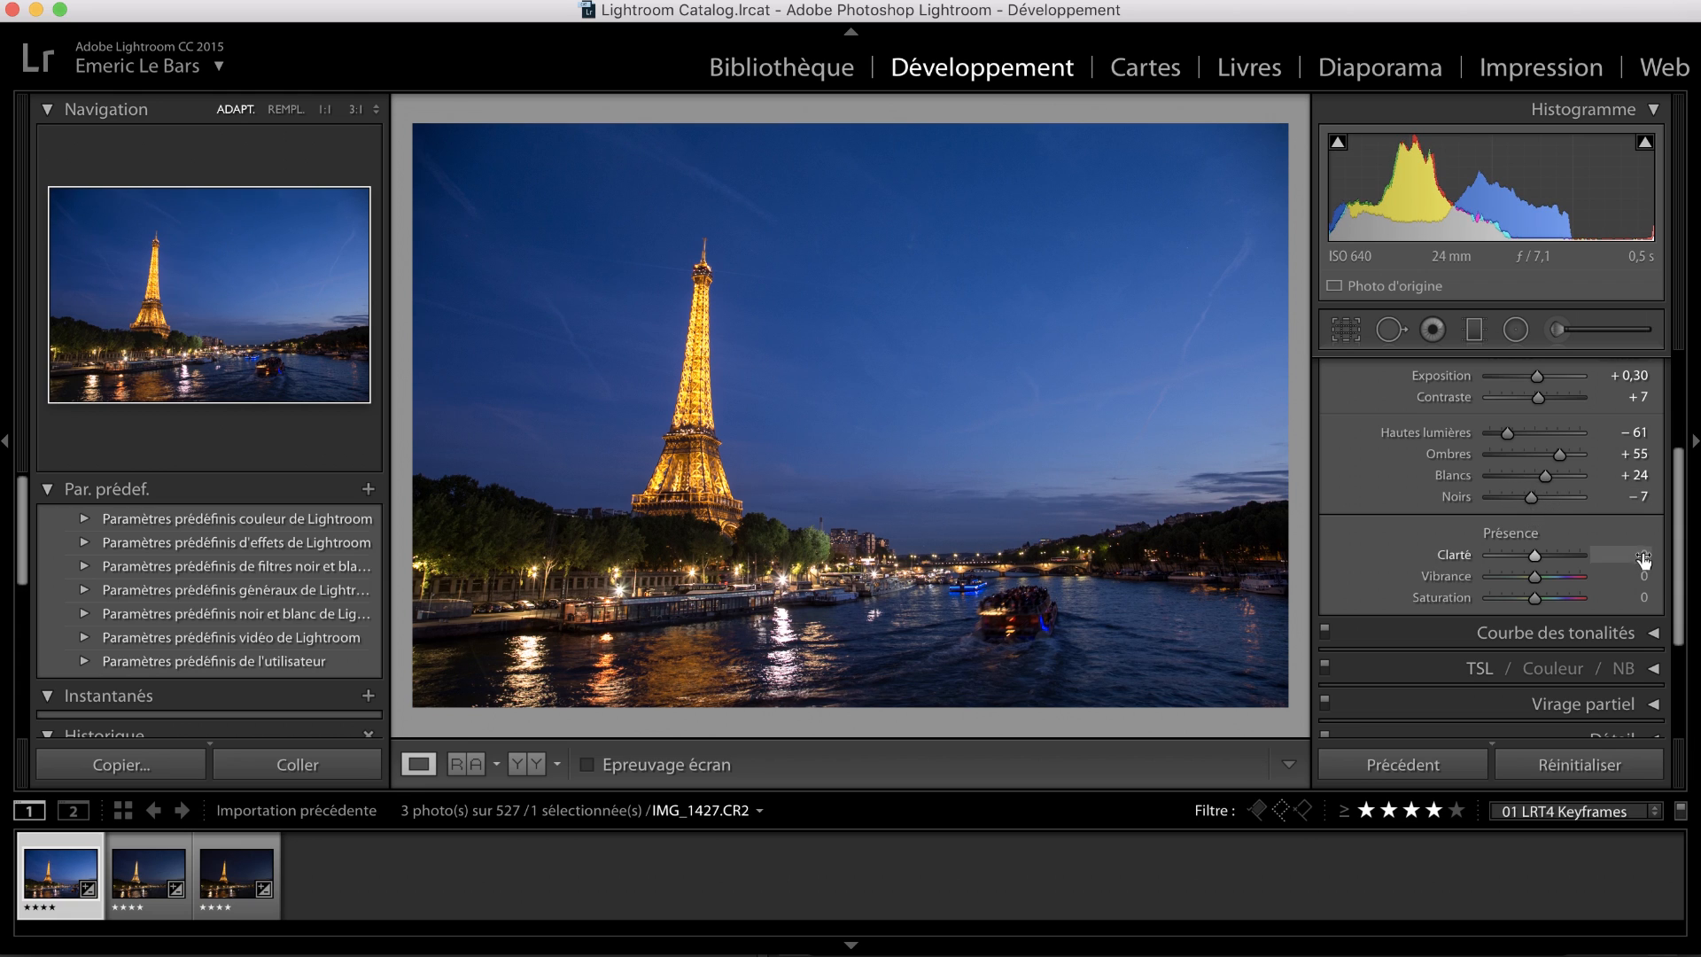
type("20")
key("Return")
key("Tab")
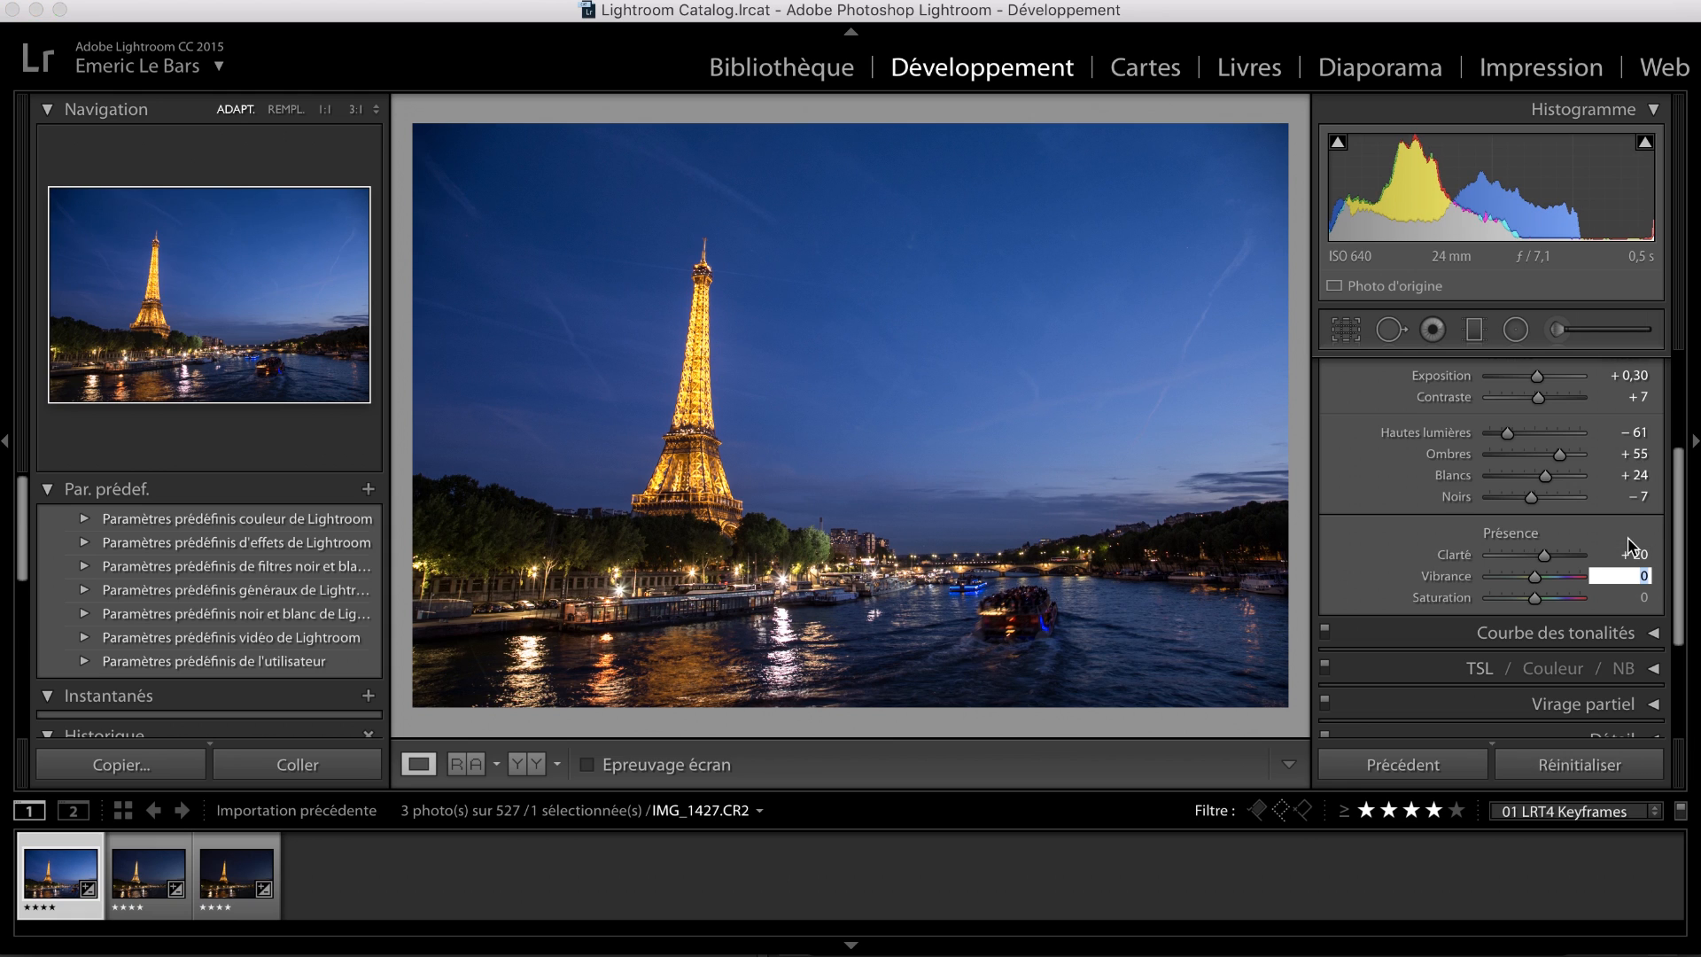
key("shift")
type("35")
key("Return")
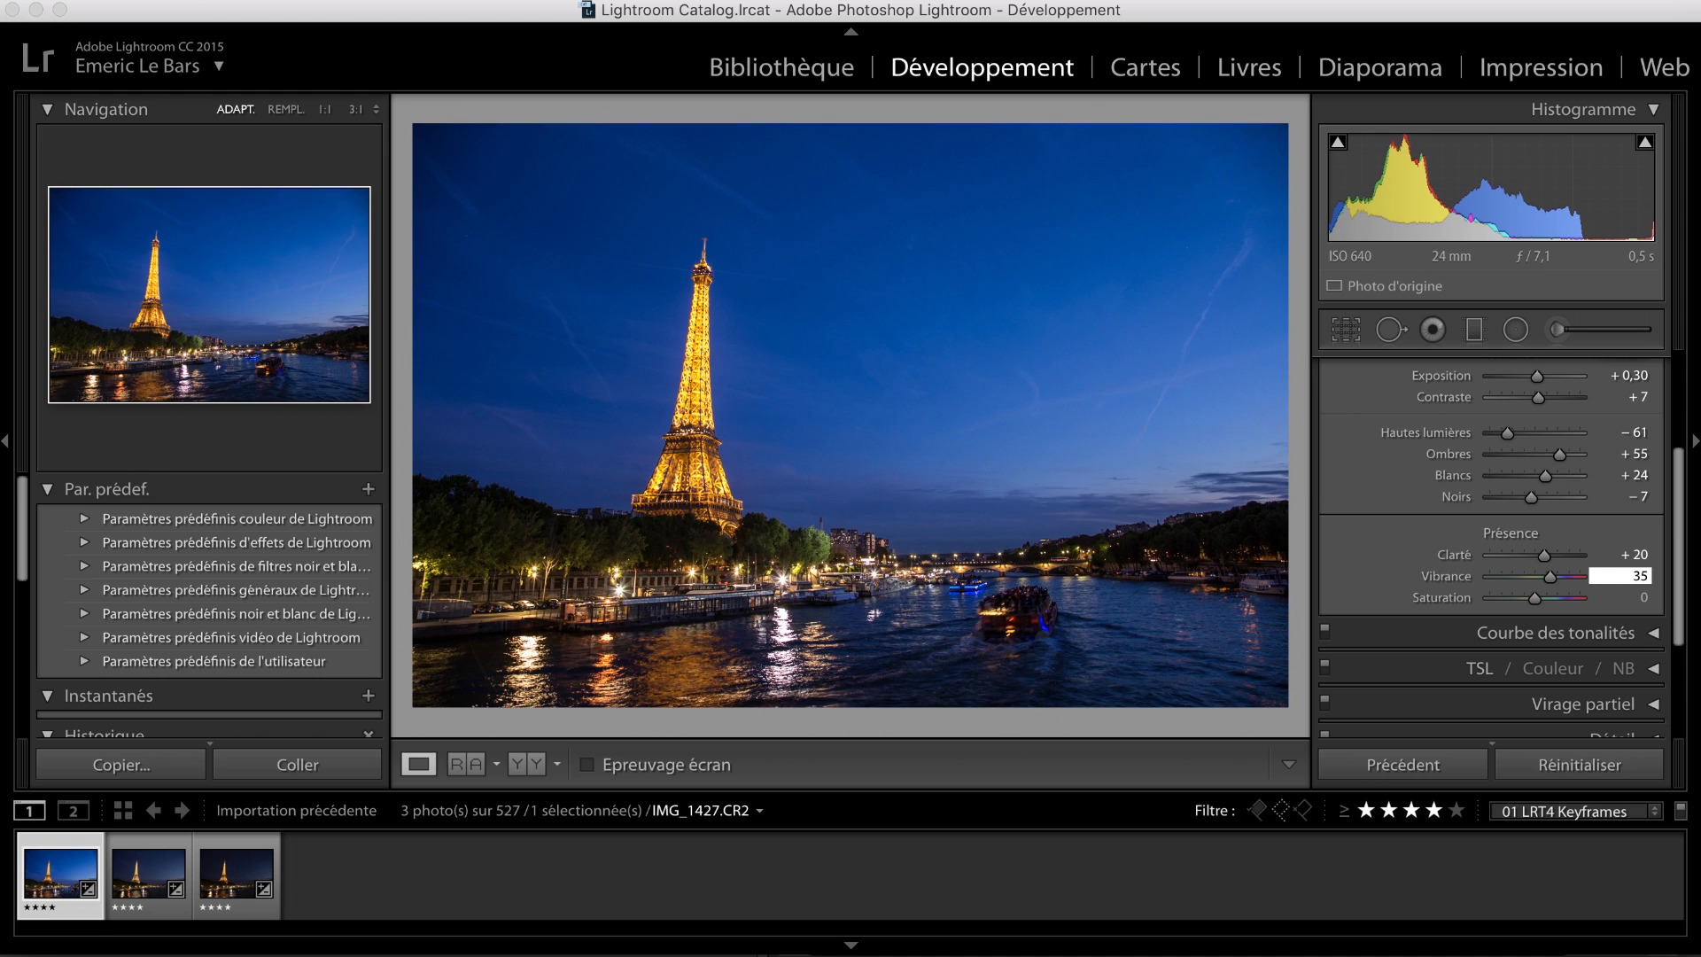
left_click(1649, 595)
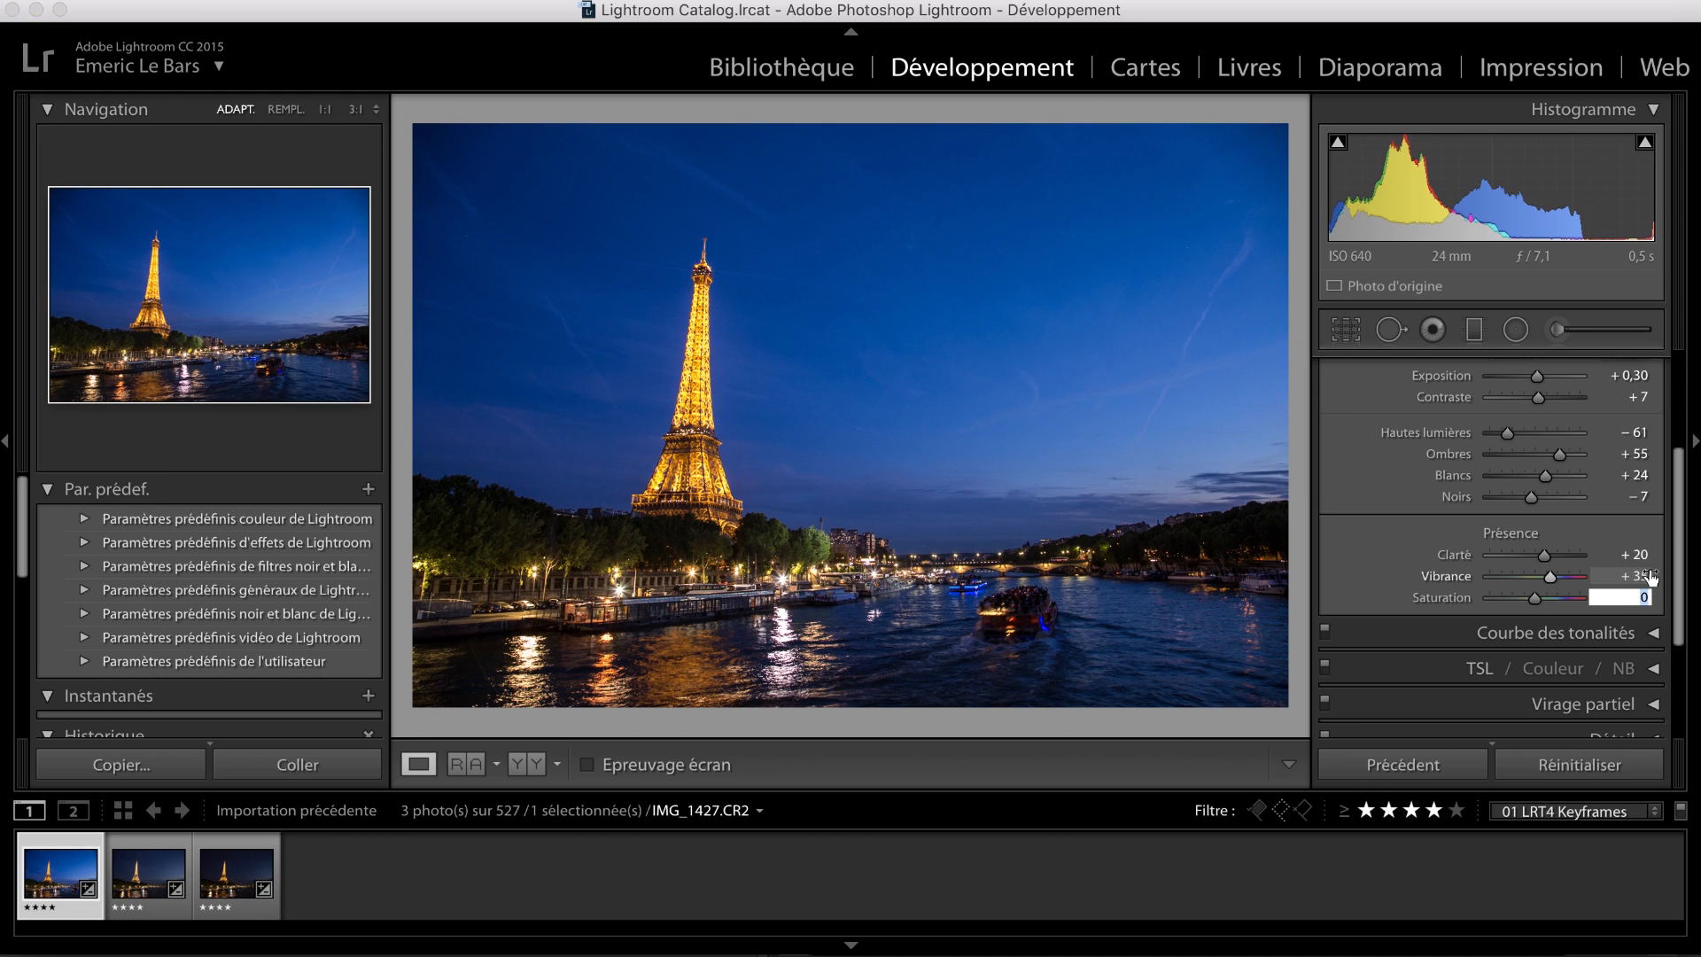
type("10")
key("Return")
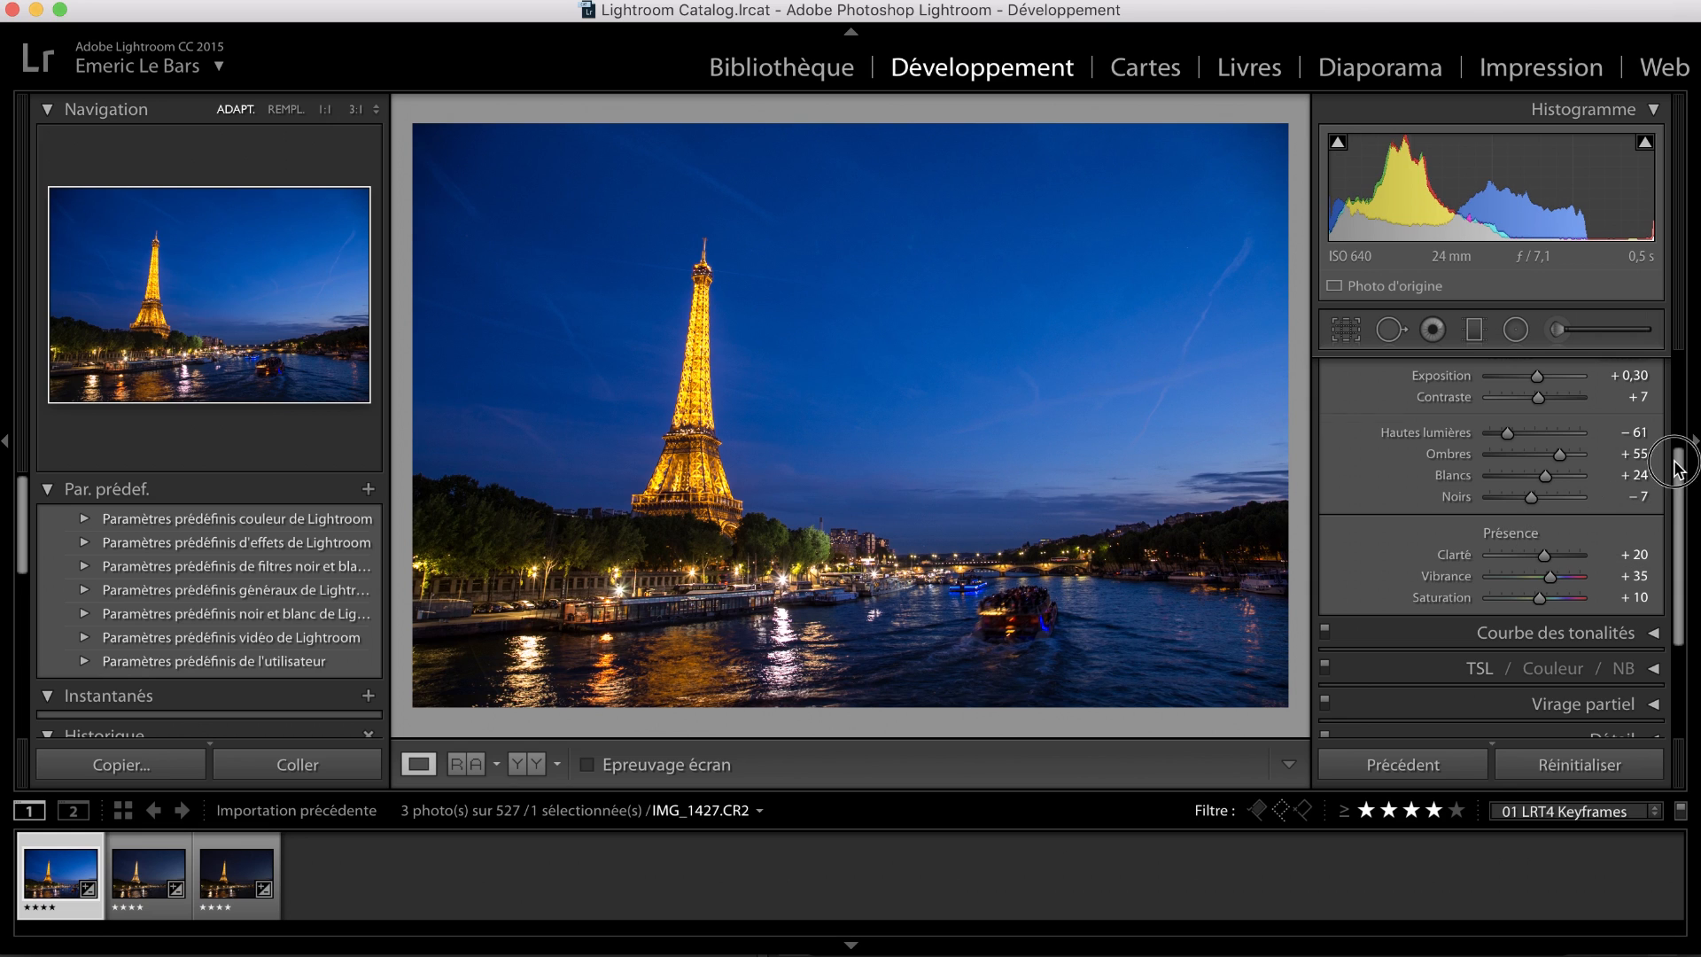
Step: Raise the white balance temperature of the first keyframe slightly to warm the image
left_click_drag(1675, 464, 1663, 337)
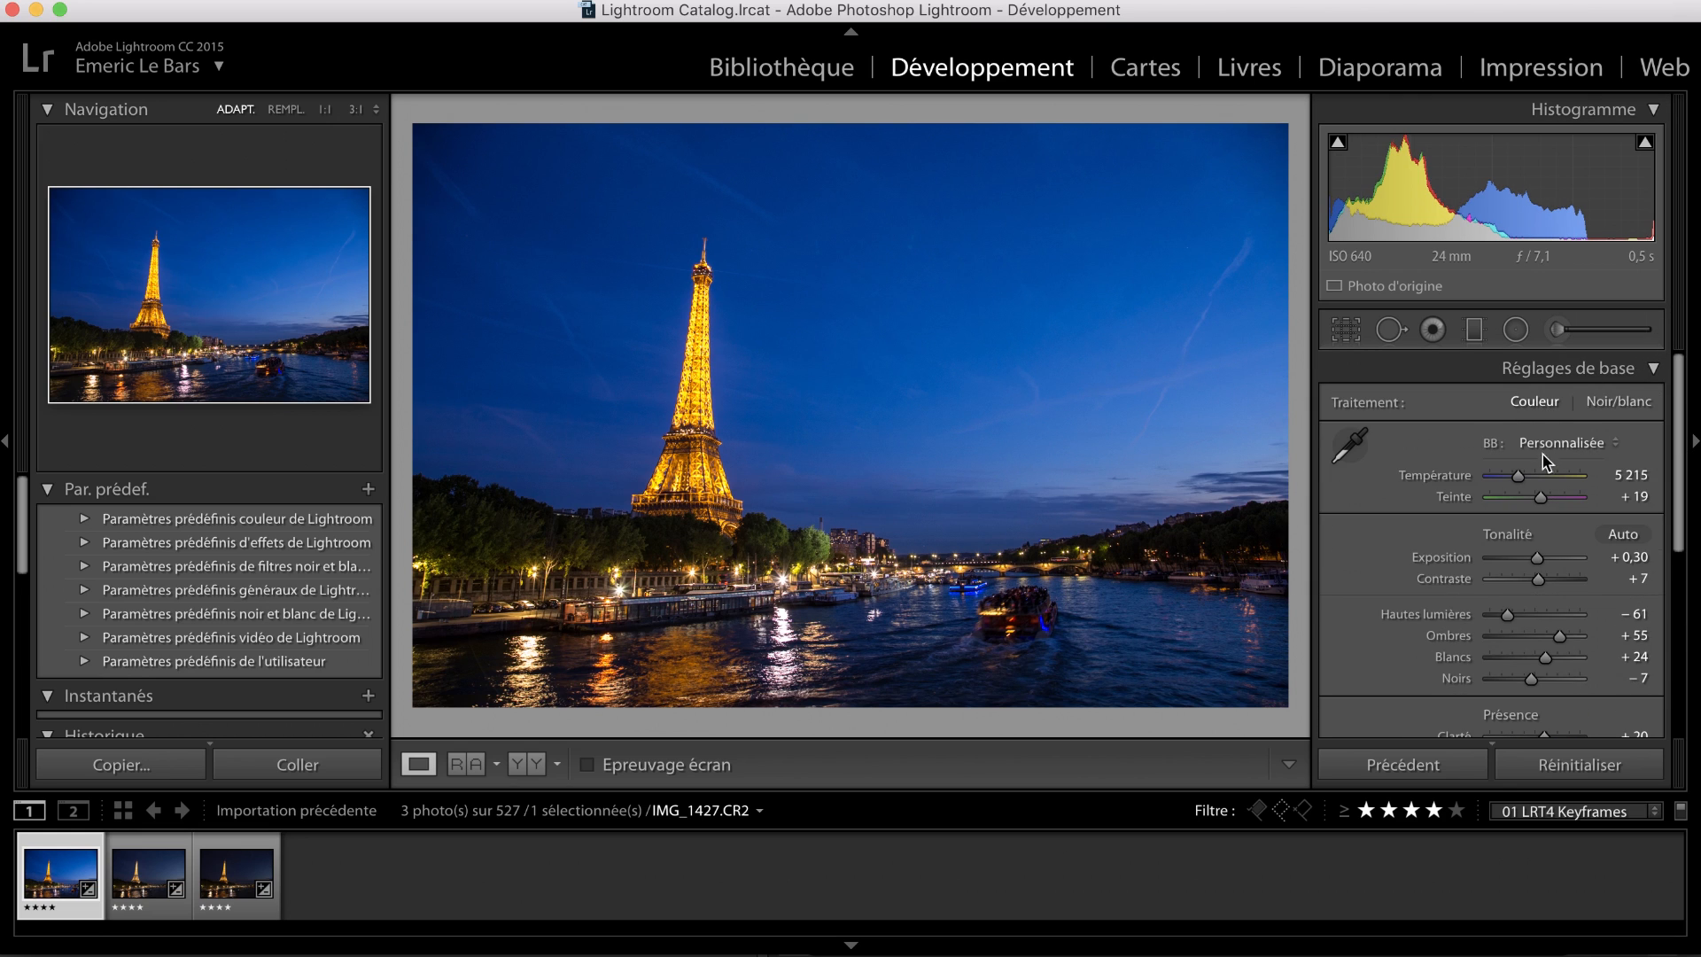
left_click_drag(1518, 479, 1525, 484)
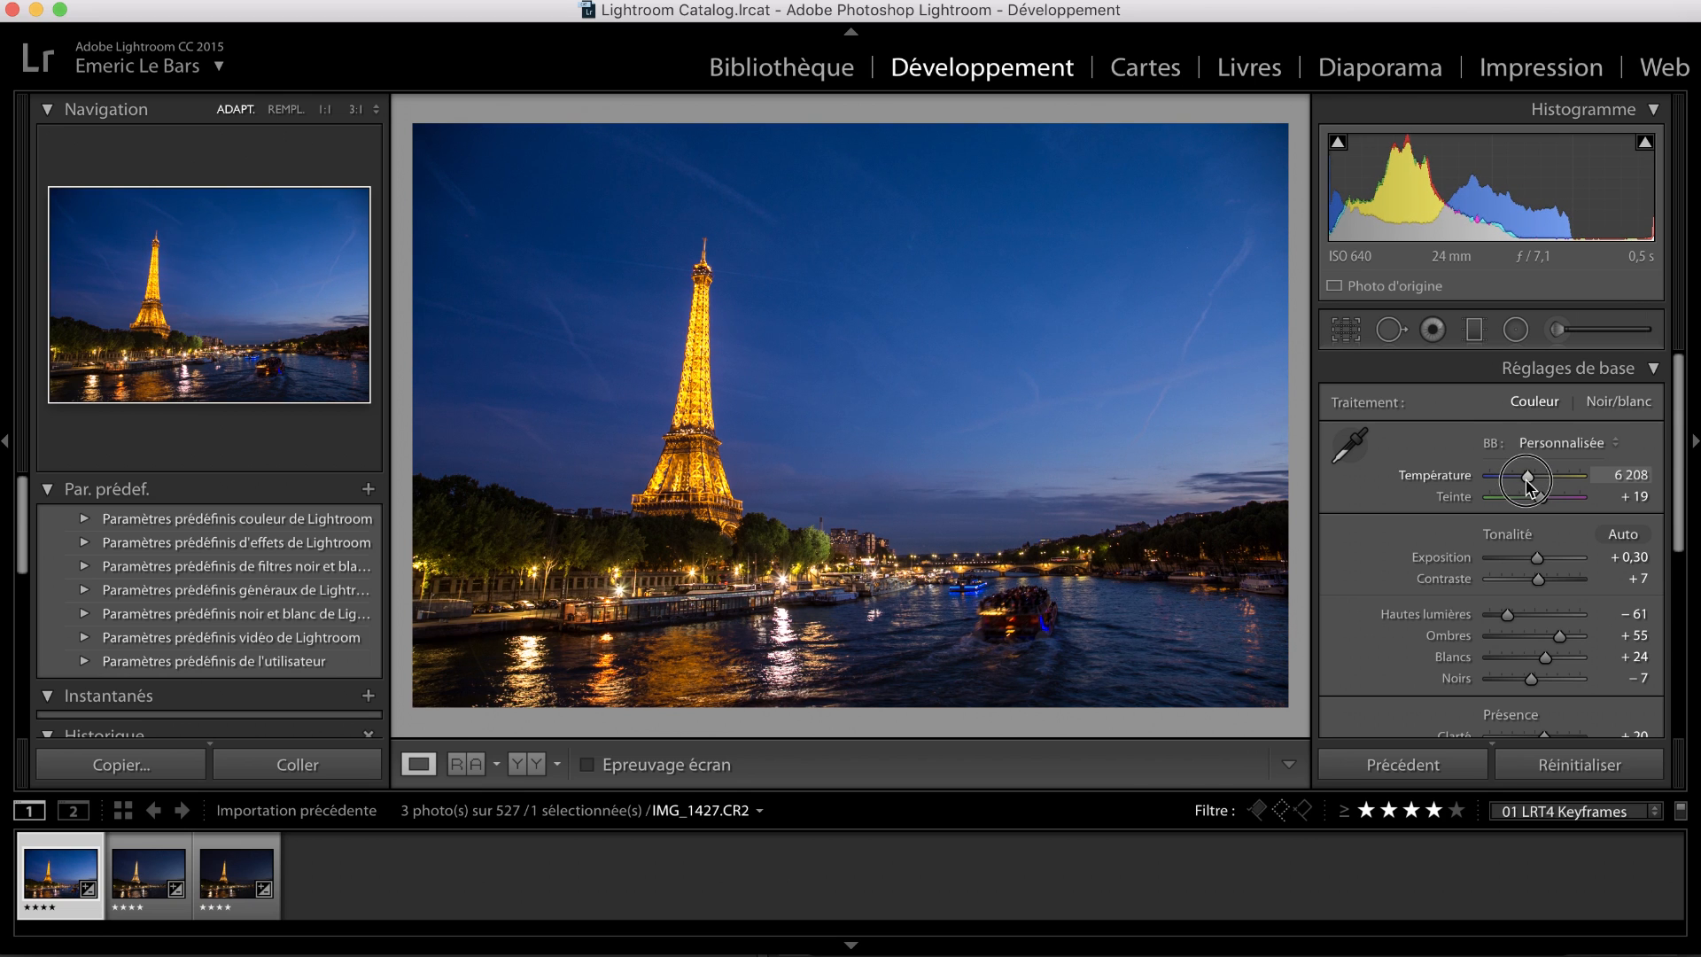
left_click_drag(1526, 484, 1525, 484)
Step: Lower the saturation of the blue tones to −11 in the HSL settings
left_click_drag(1677, 432, 1673, 492)
scroll(1677, 500, "down", 5)
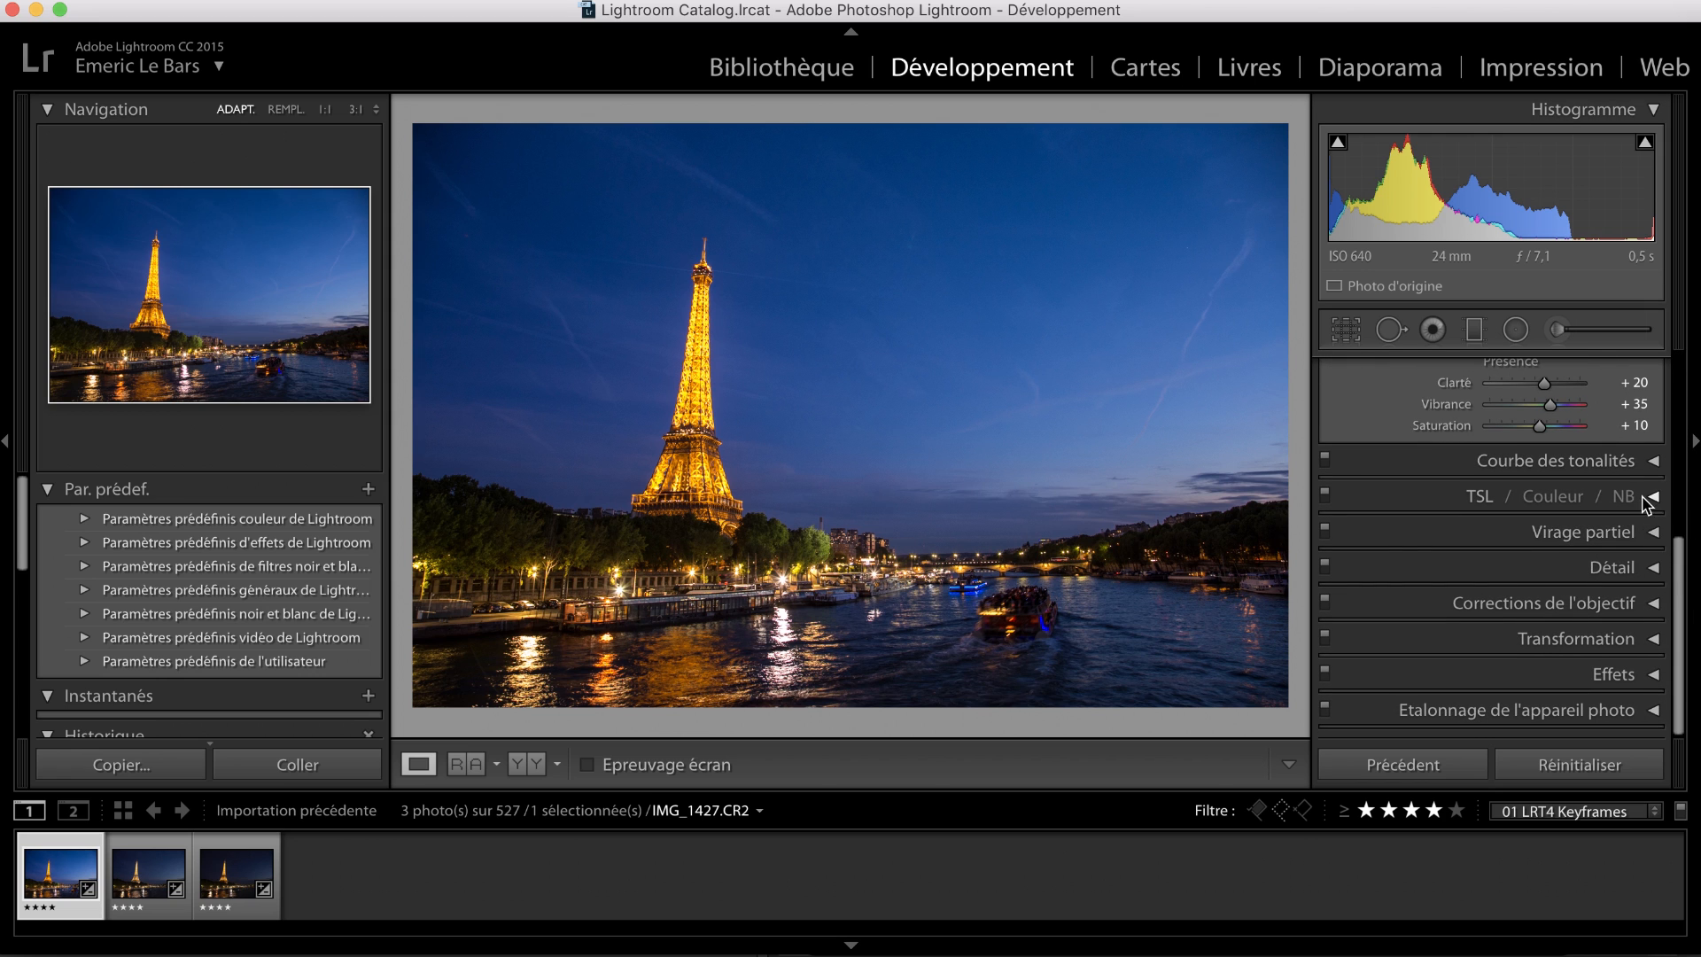
left_click(1653, 496)
left_click(1443, 510)
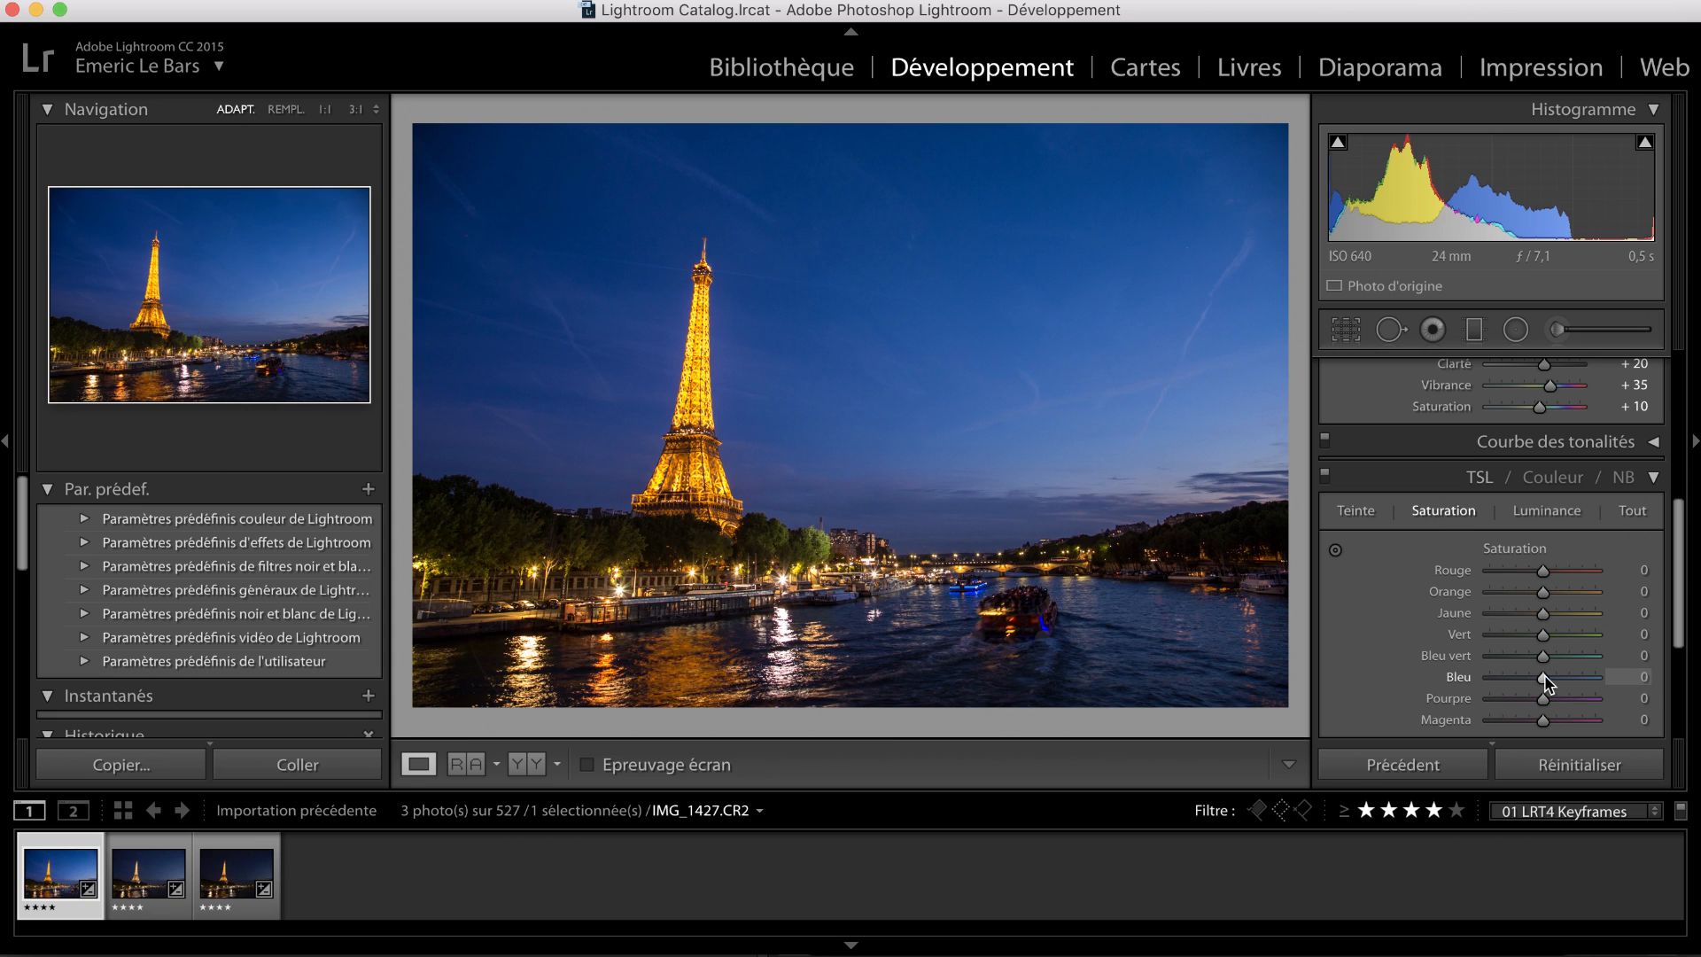
left_click_drag(1542, 682, 1539, 682)
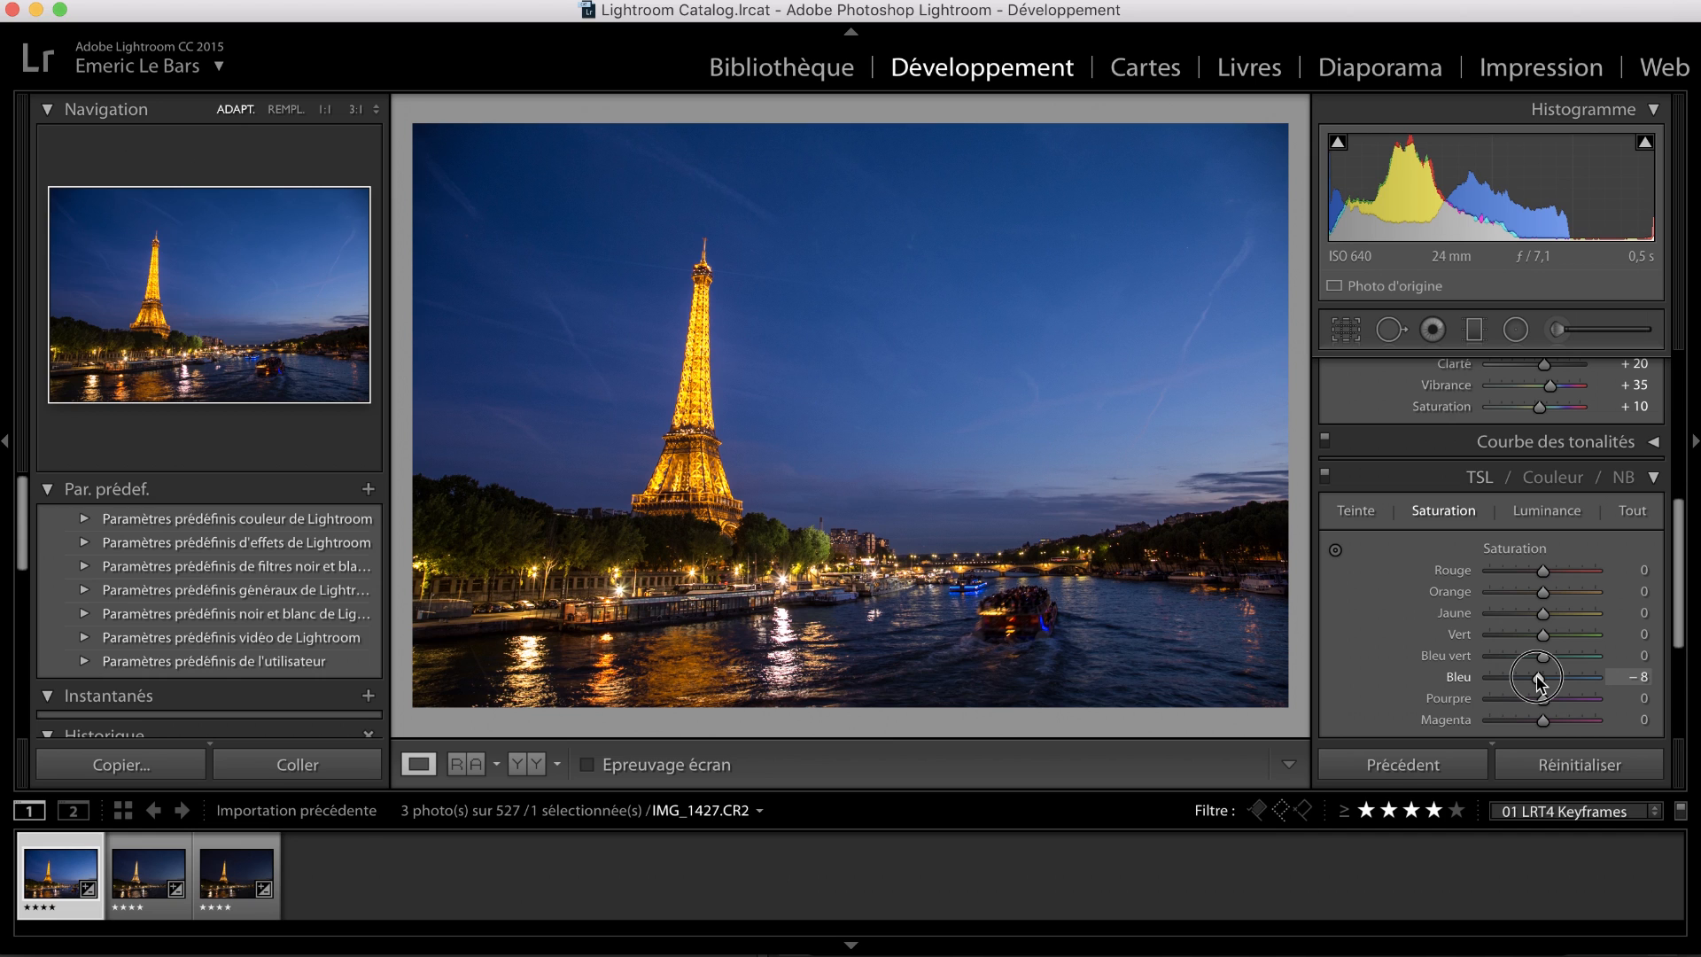
left_click_drag(1539, 682, 1537, 682)
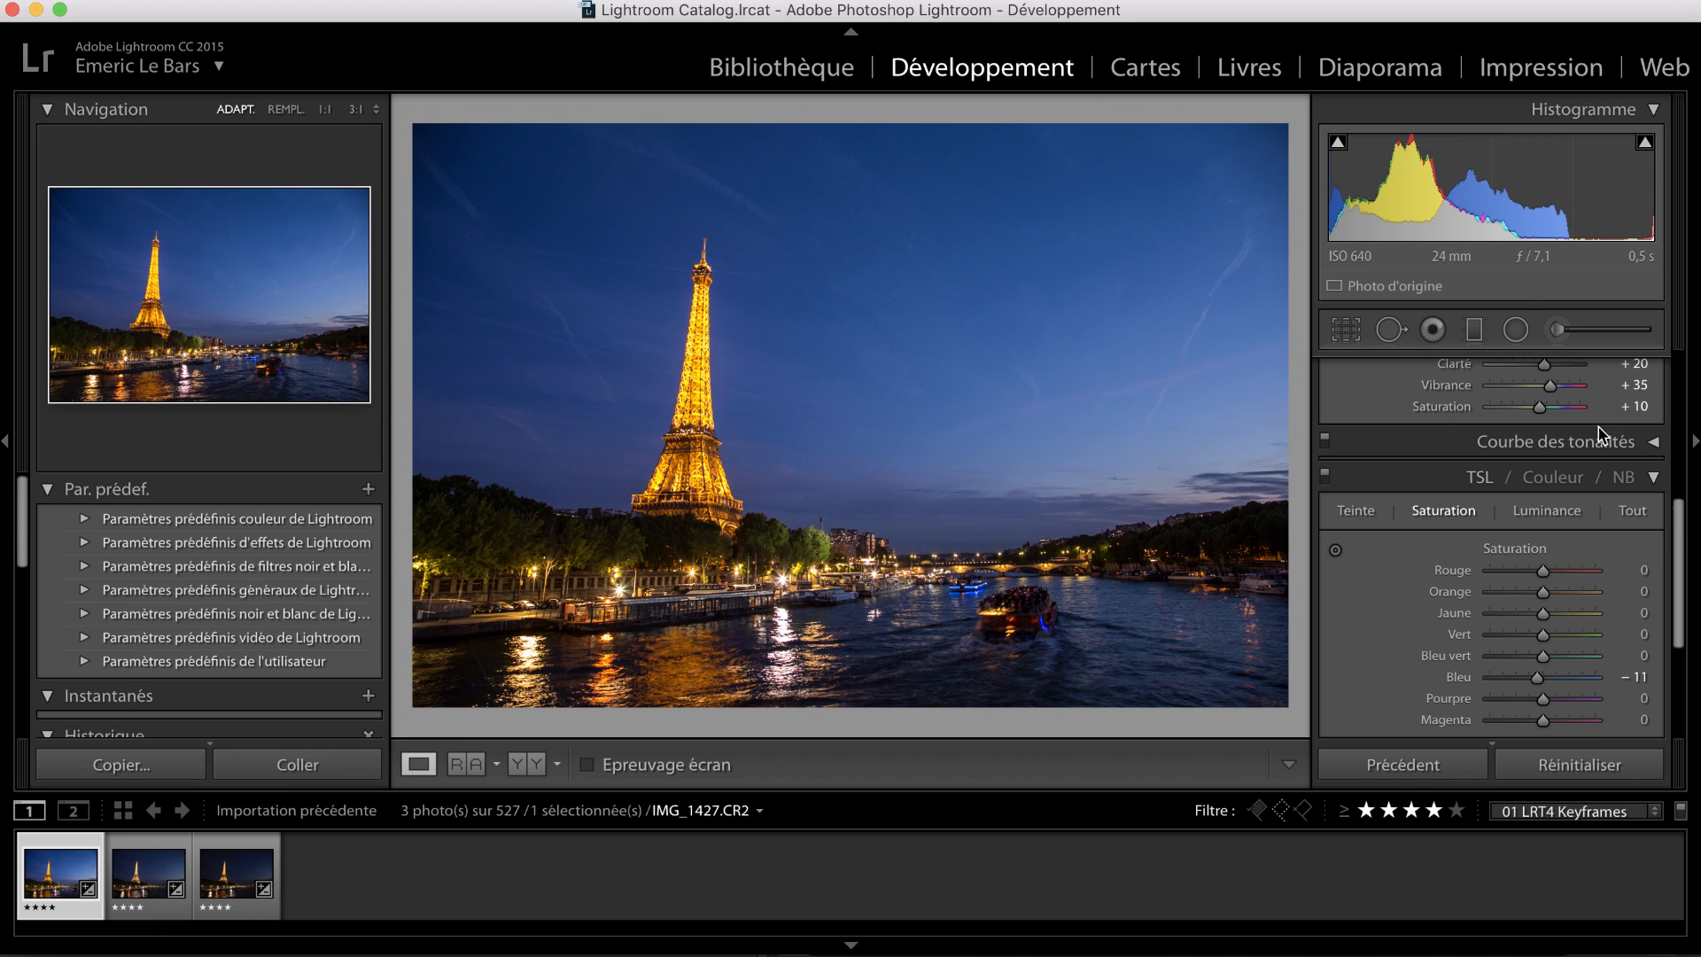
Step: Move the existing graduated filter near the horizon down to the riverbank and tilt it slightly to follow the bank
left_click(1475, 335)
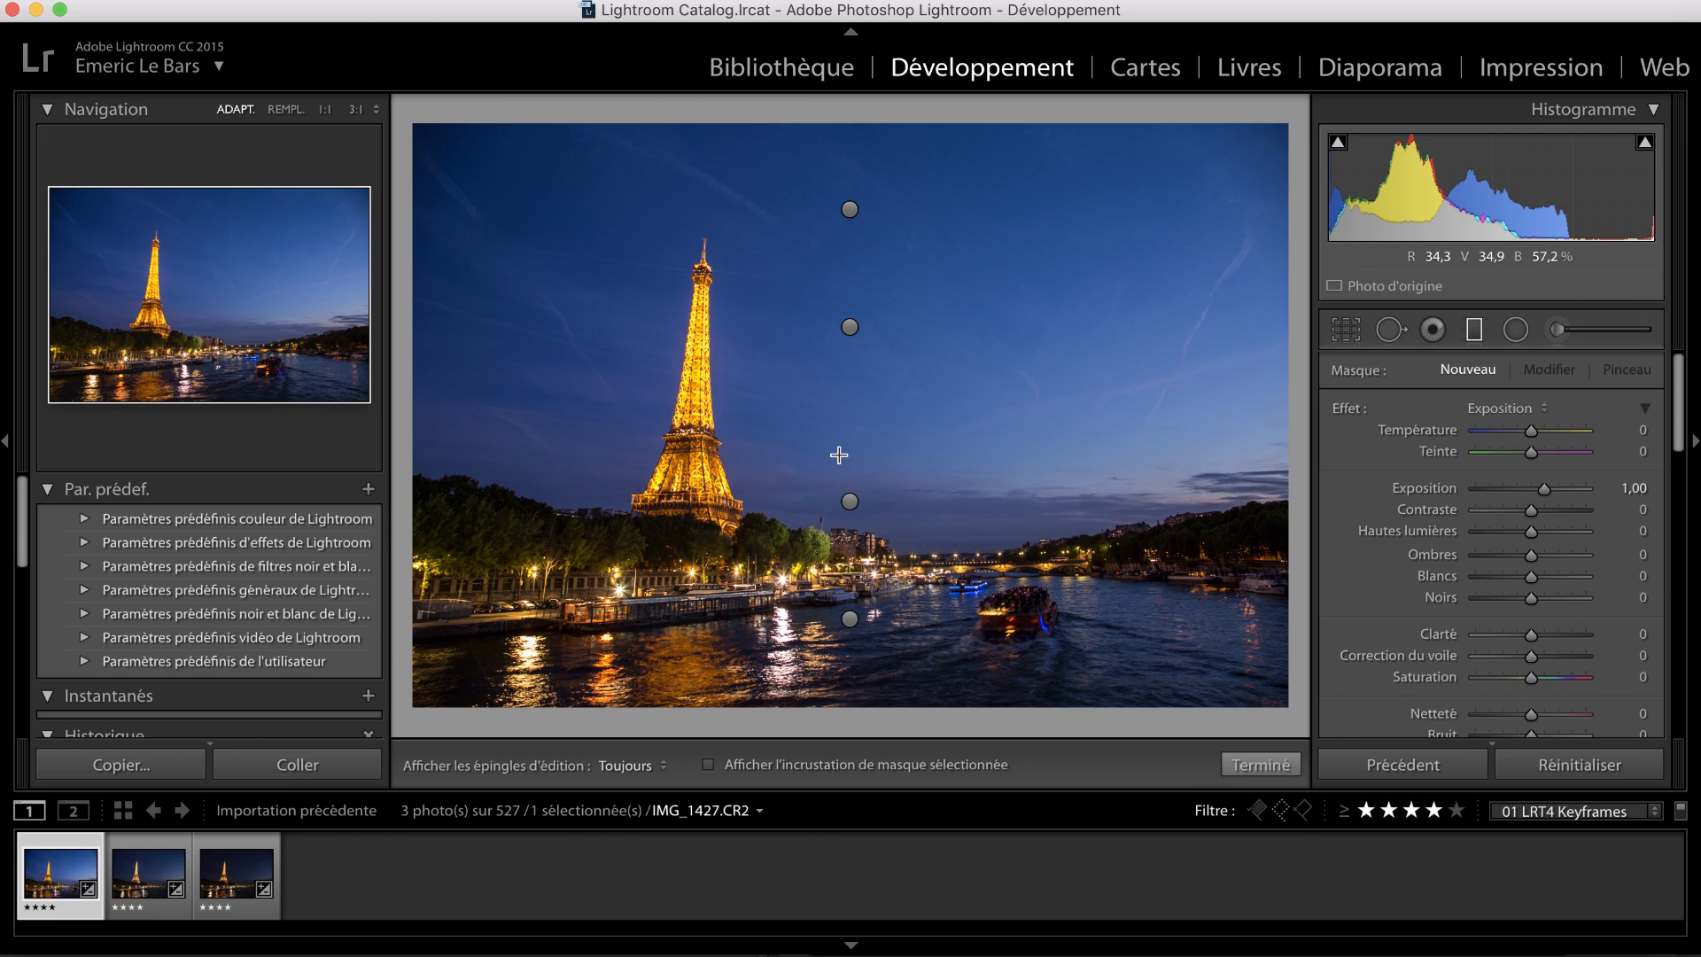
left_click(850, 501)
left_click_drag(850, 501, 891, 547)
left_click_drag(406, 541, 405, 528)
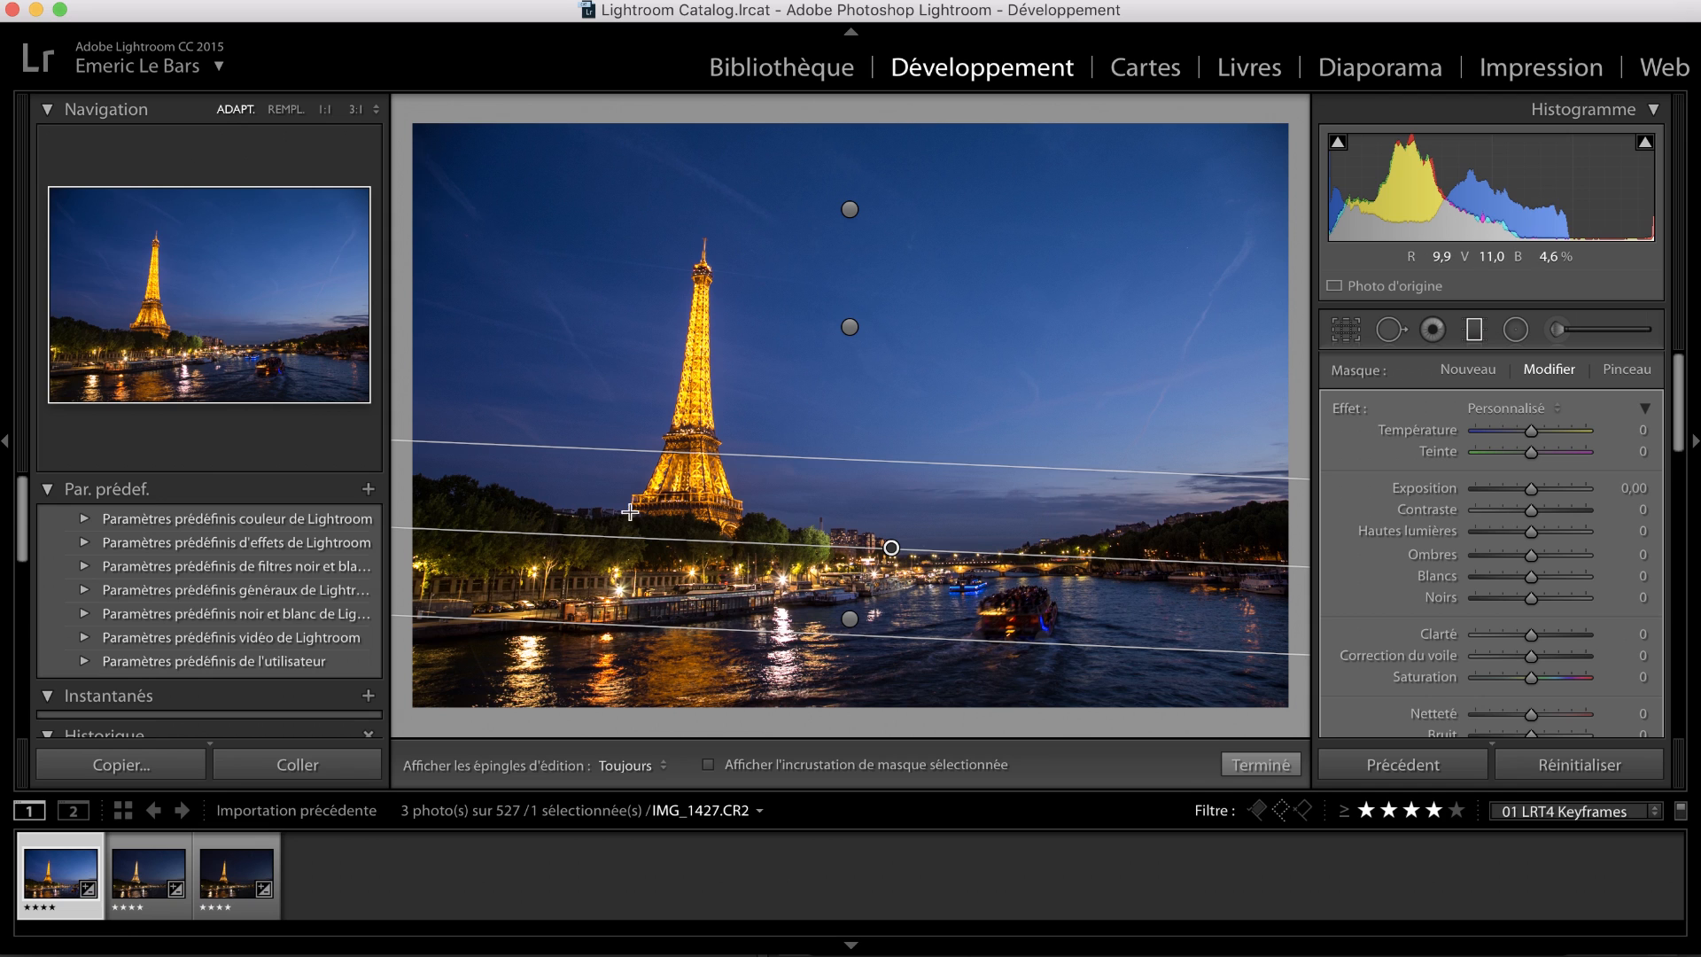
Step: Shift the riverbank gradient slightly upward and set its exposure to 0,93, highlights to −16, temperature to −13 and tint to −17
left_click_drag(1531, 499, 1543, 499)
left_click(893, 545)
left_click_drag(893, 546, 895, 531)
left_click_drag(1532, 530, 1520, 540)
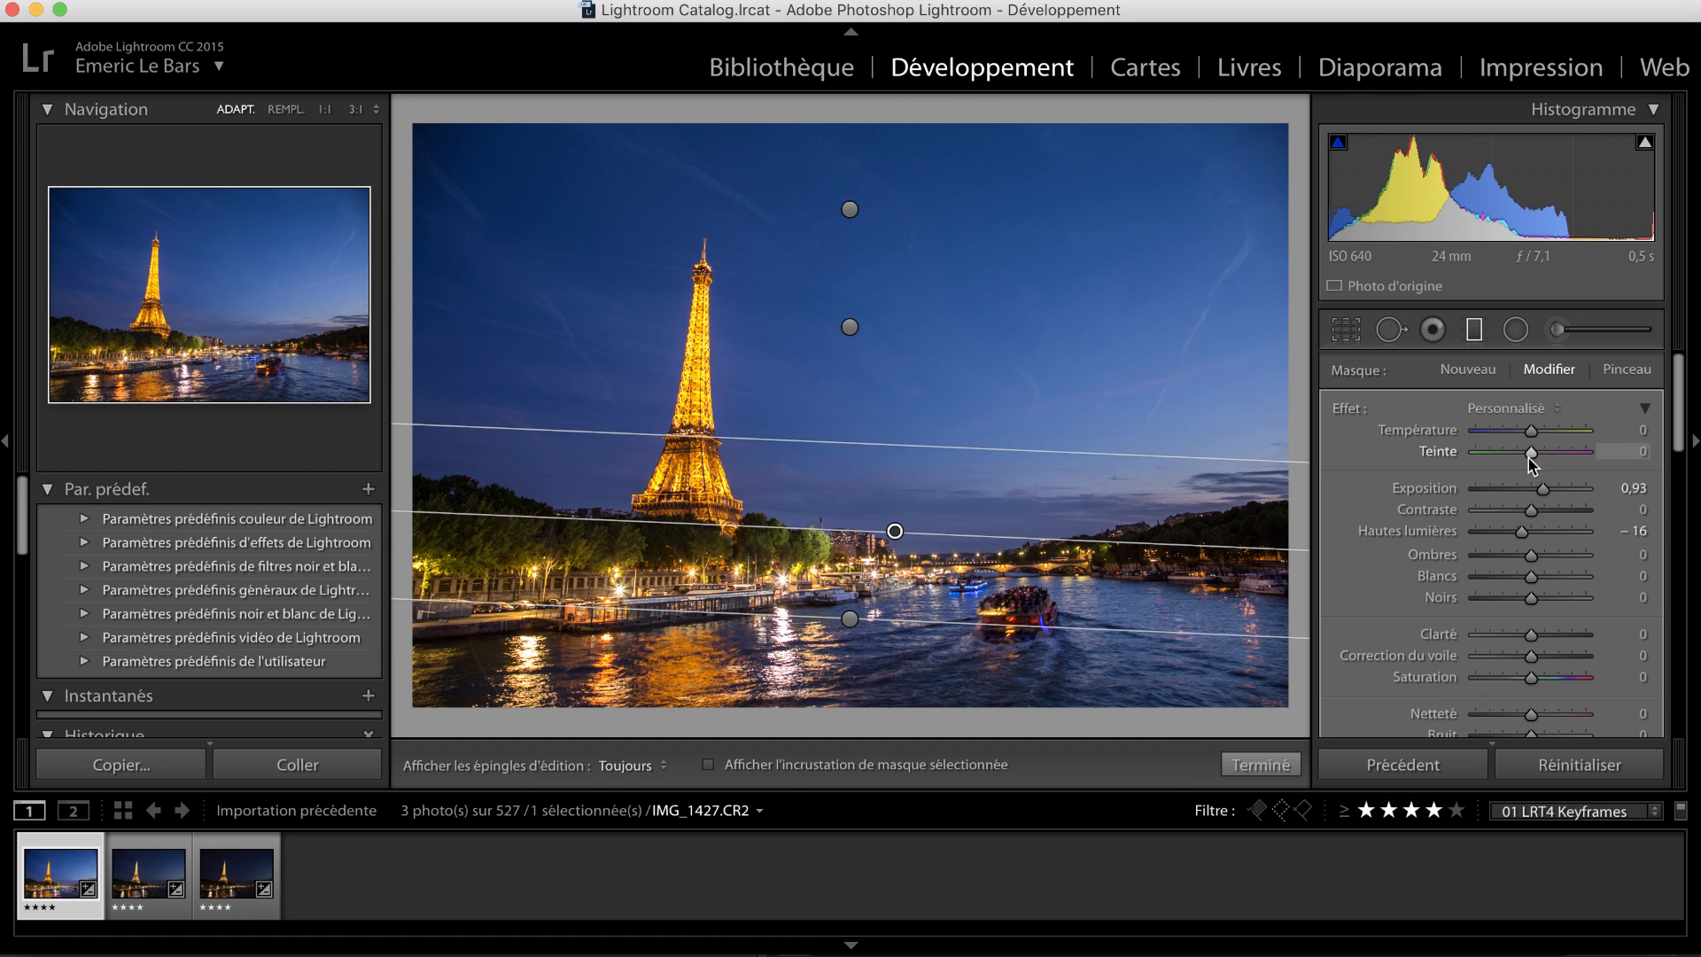
mouse_move(1531, 458)
left_mouse_down()
mouse_move(1533, 436)
mouse_move(1521, 454)
left_mouse_up()
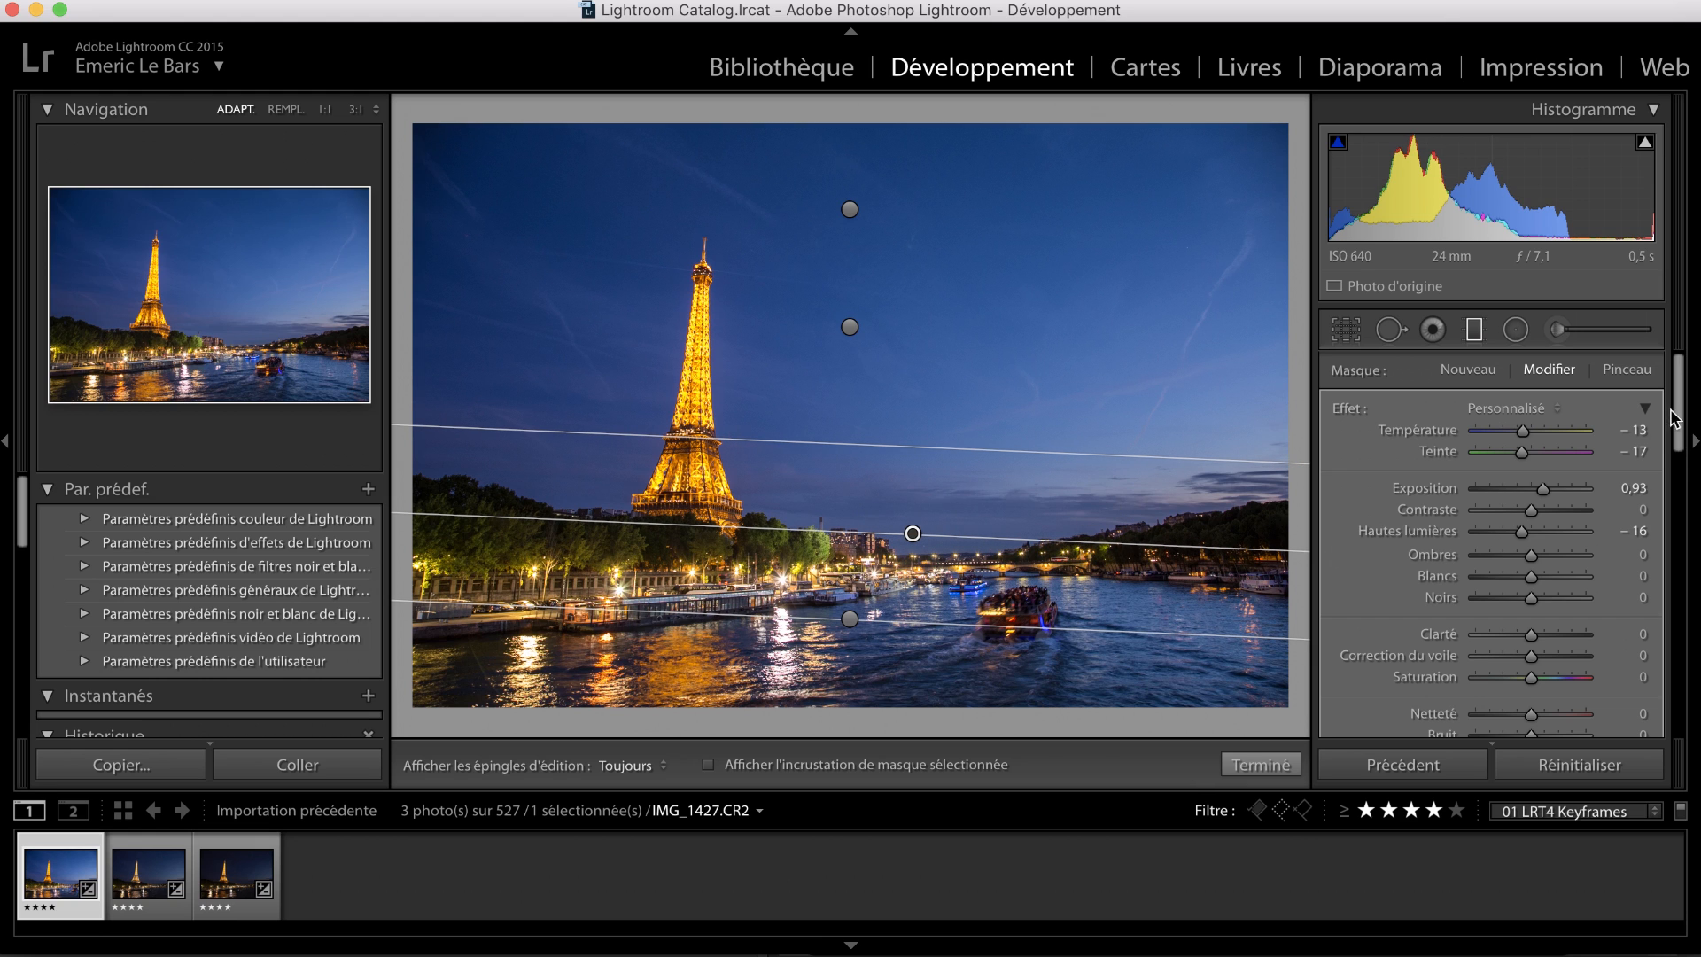
Step: Compare the image with and without the graduated filter, then widen the gradient slightly upward and finish editing it
scroll(1375, 597, "down", 5)
left_click(1338, 605)
left_click(1339, 605)
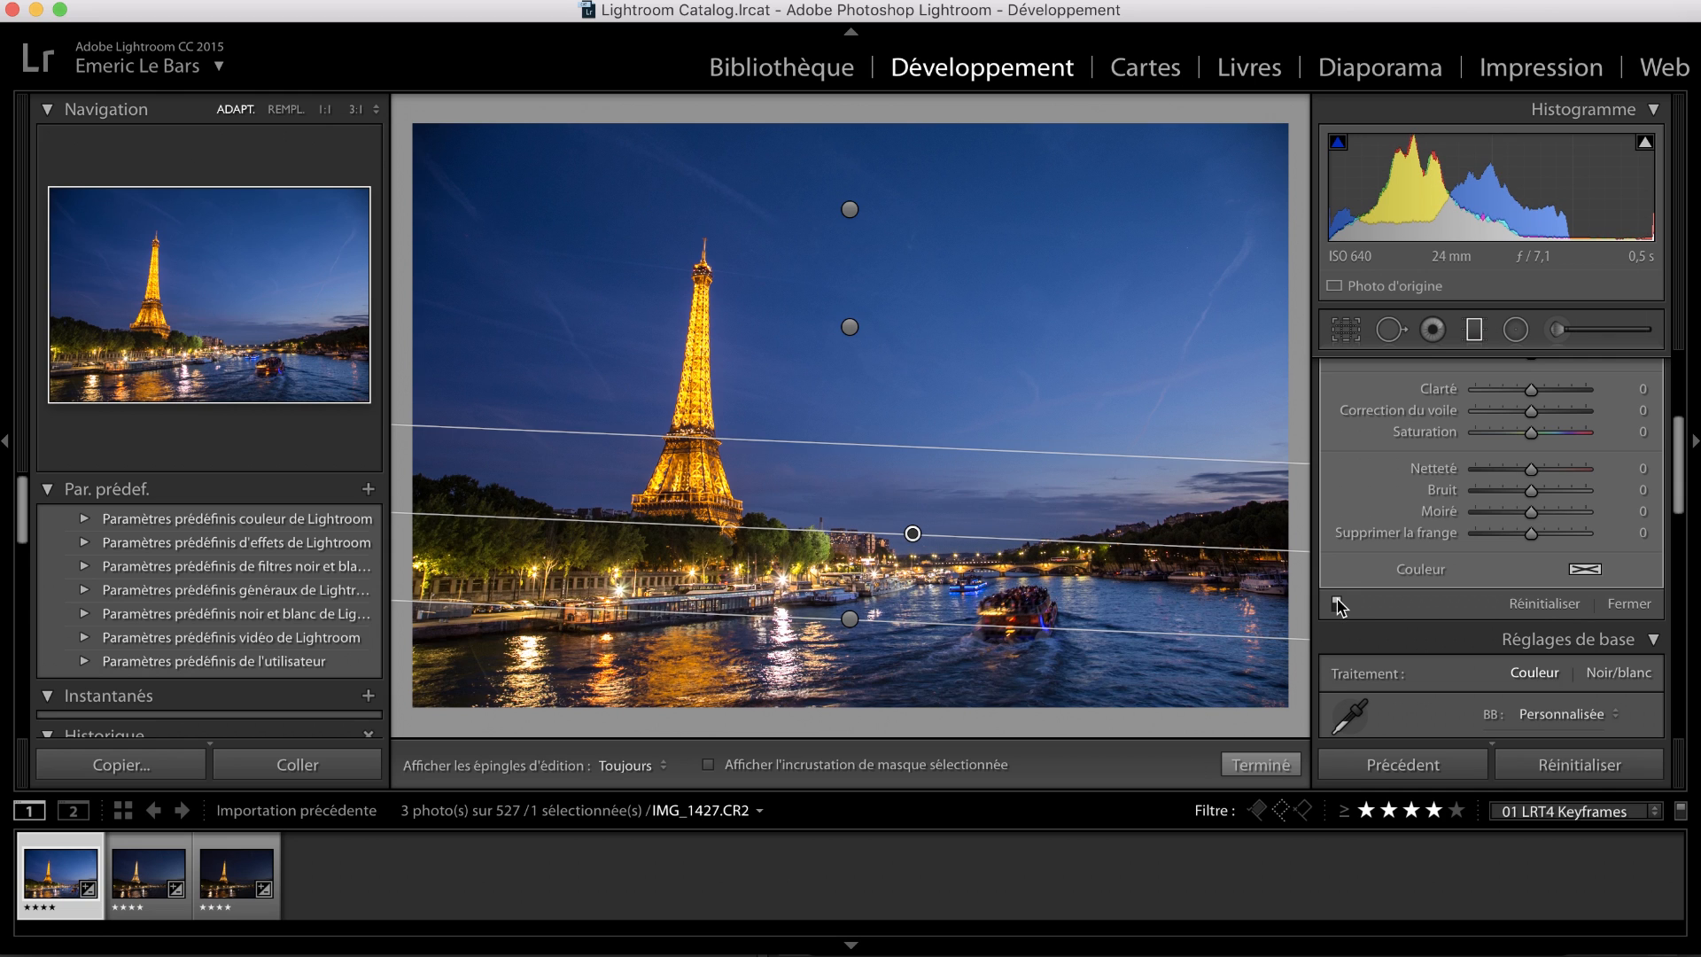
left_click_drag(975, 448, 975, 441)
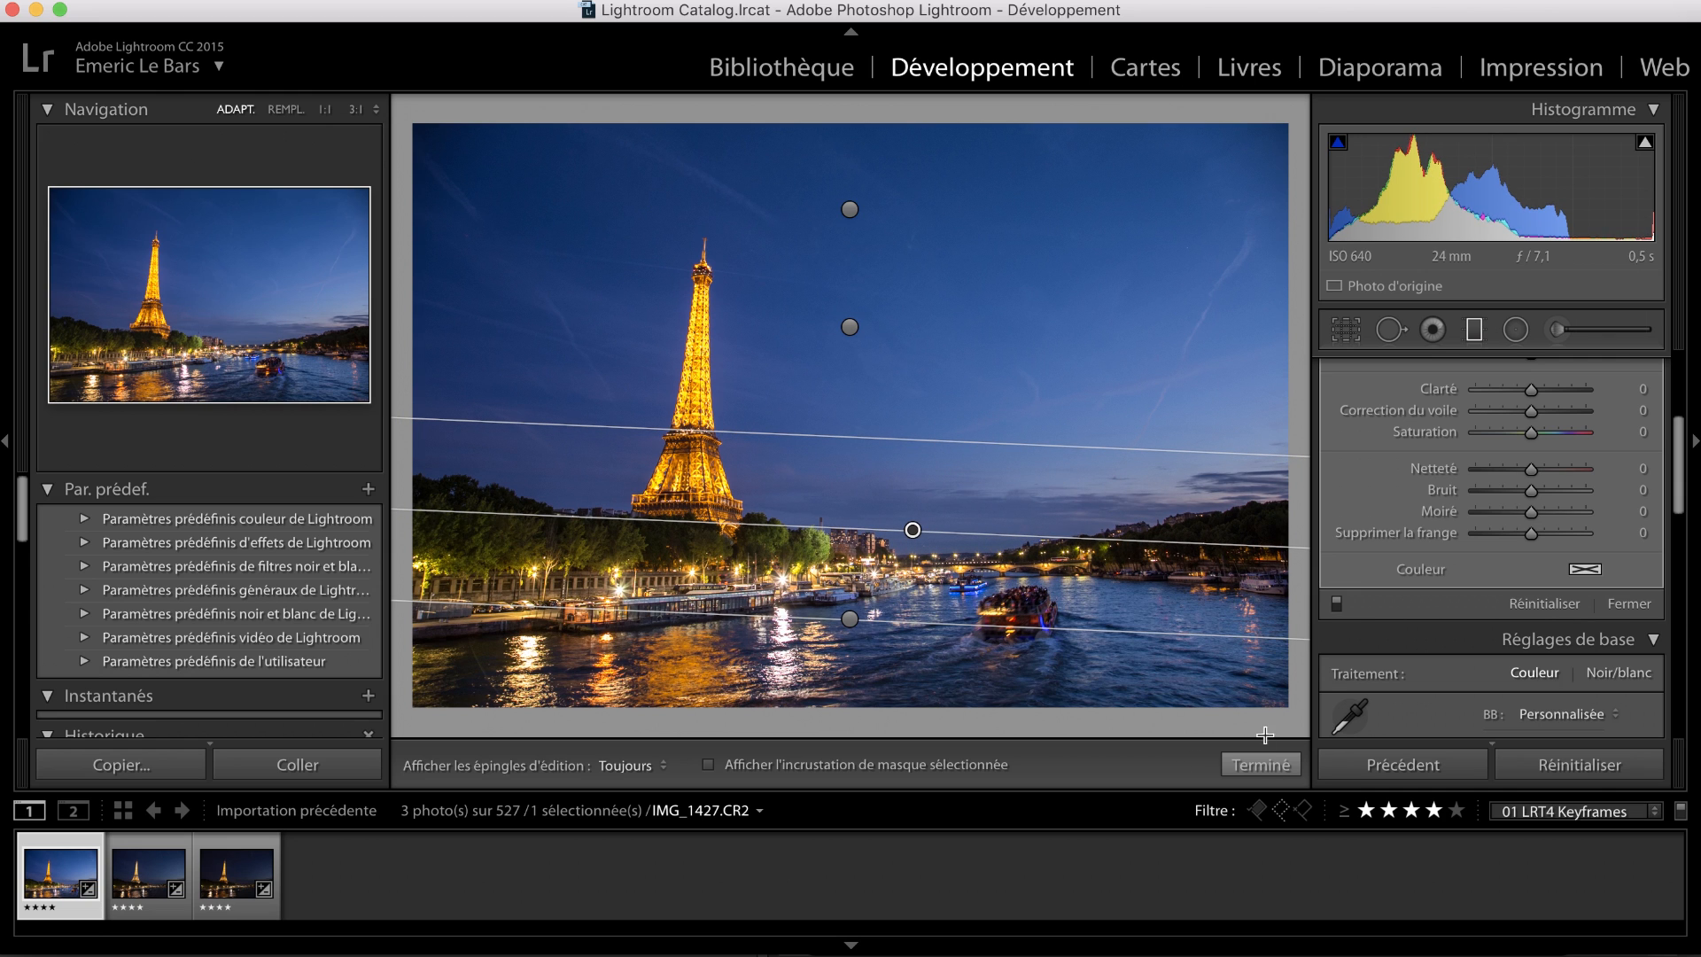
left_click(1260, 765)
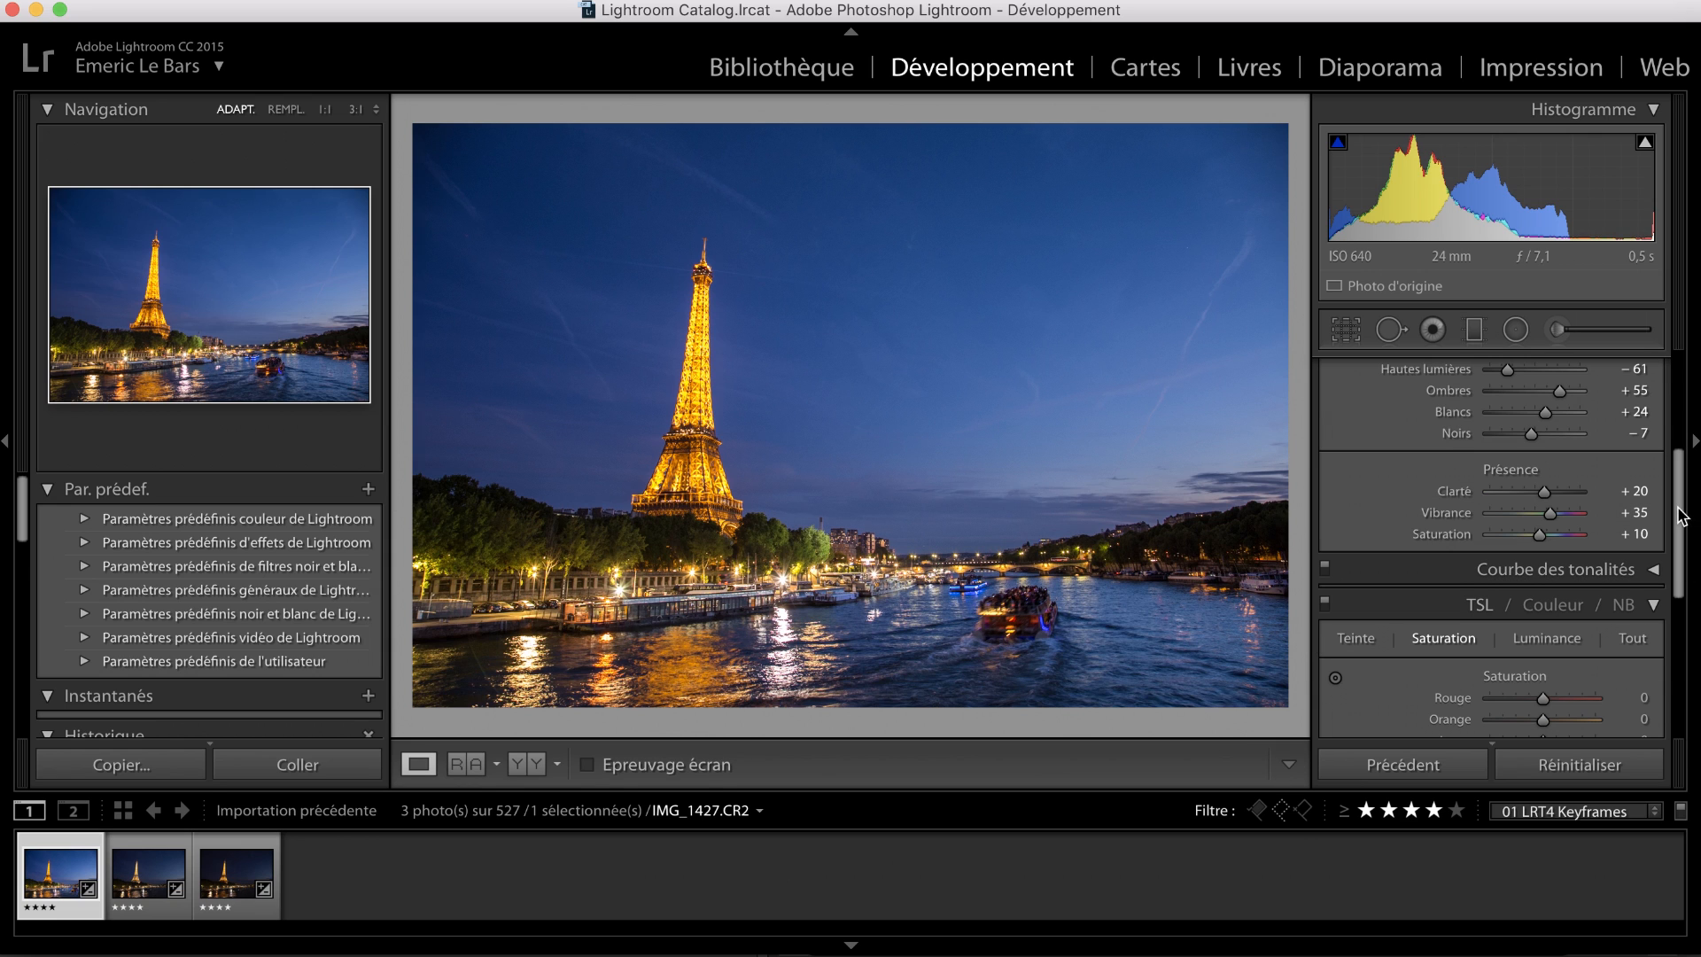
Step: Set the sharpening amount to 50 and its masking to 38 in the Detail settings, checking the mask preview
scroll(1680, 516, "down", 6)
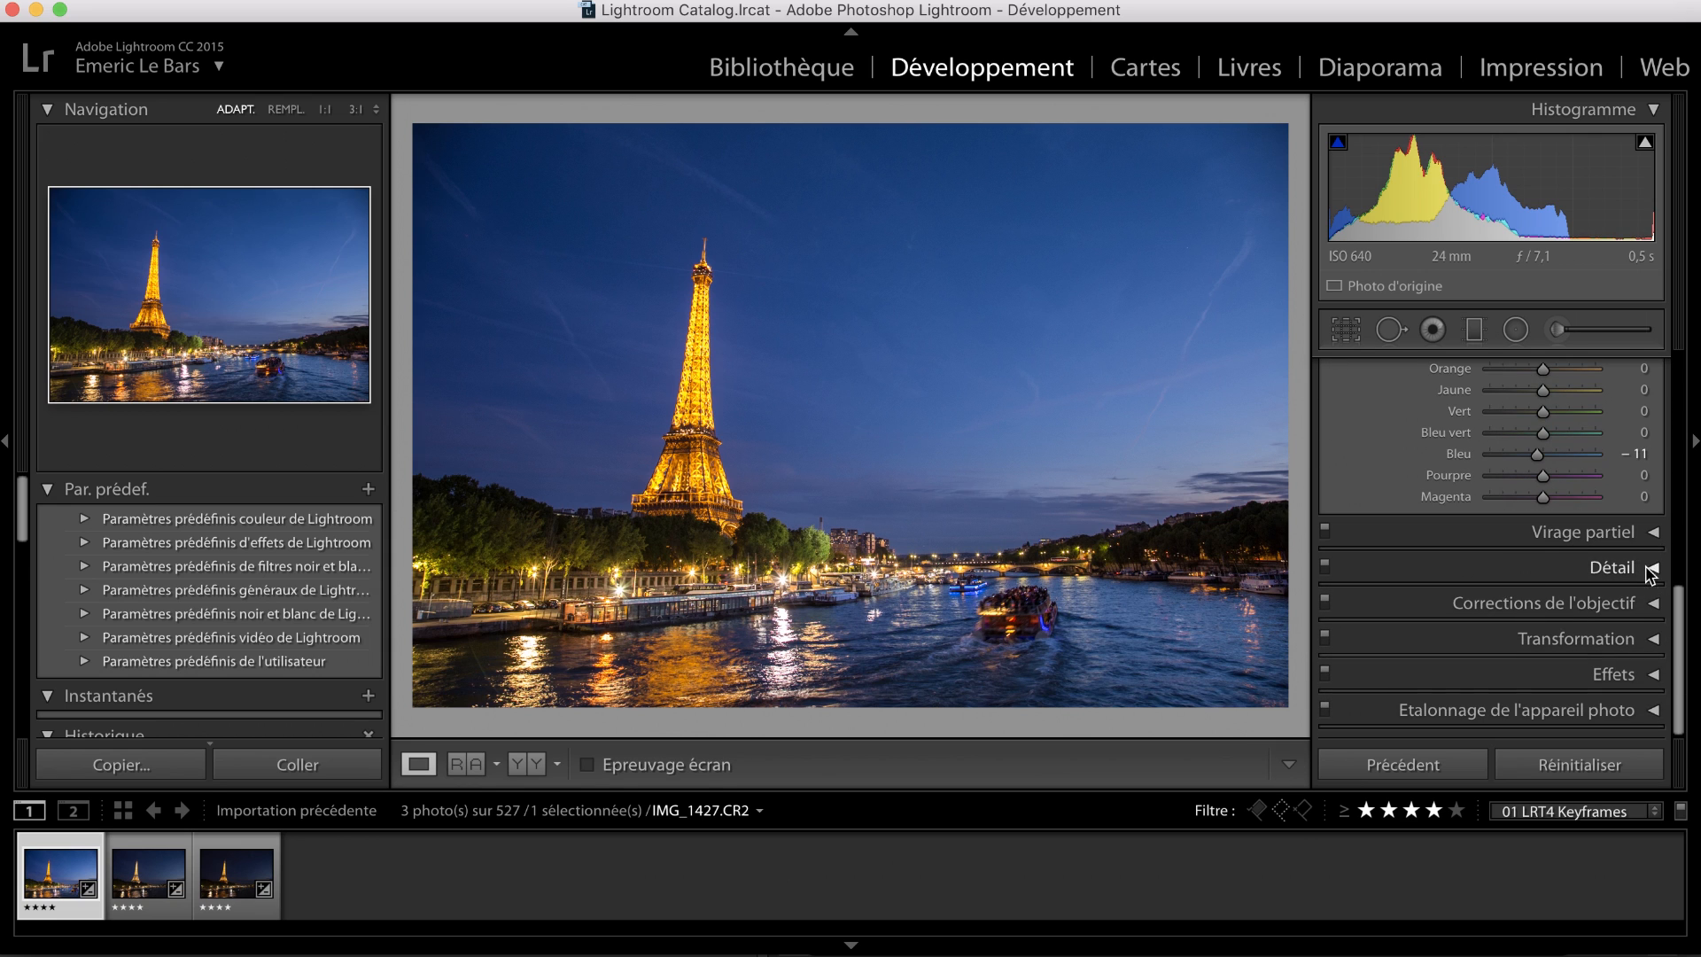
left_click(1650, 570)
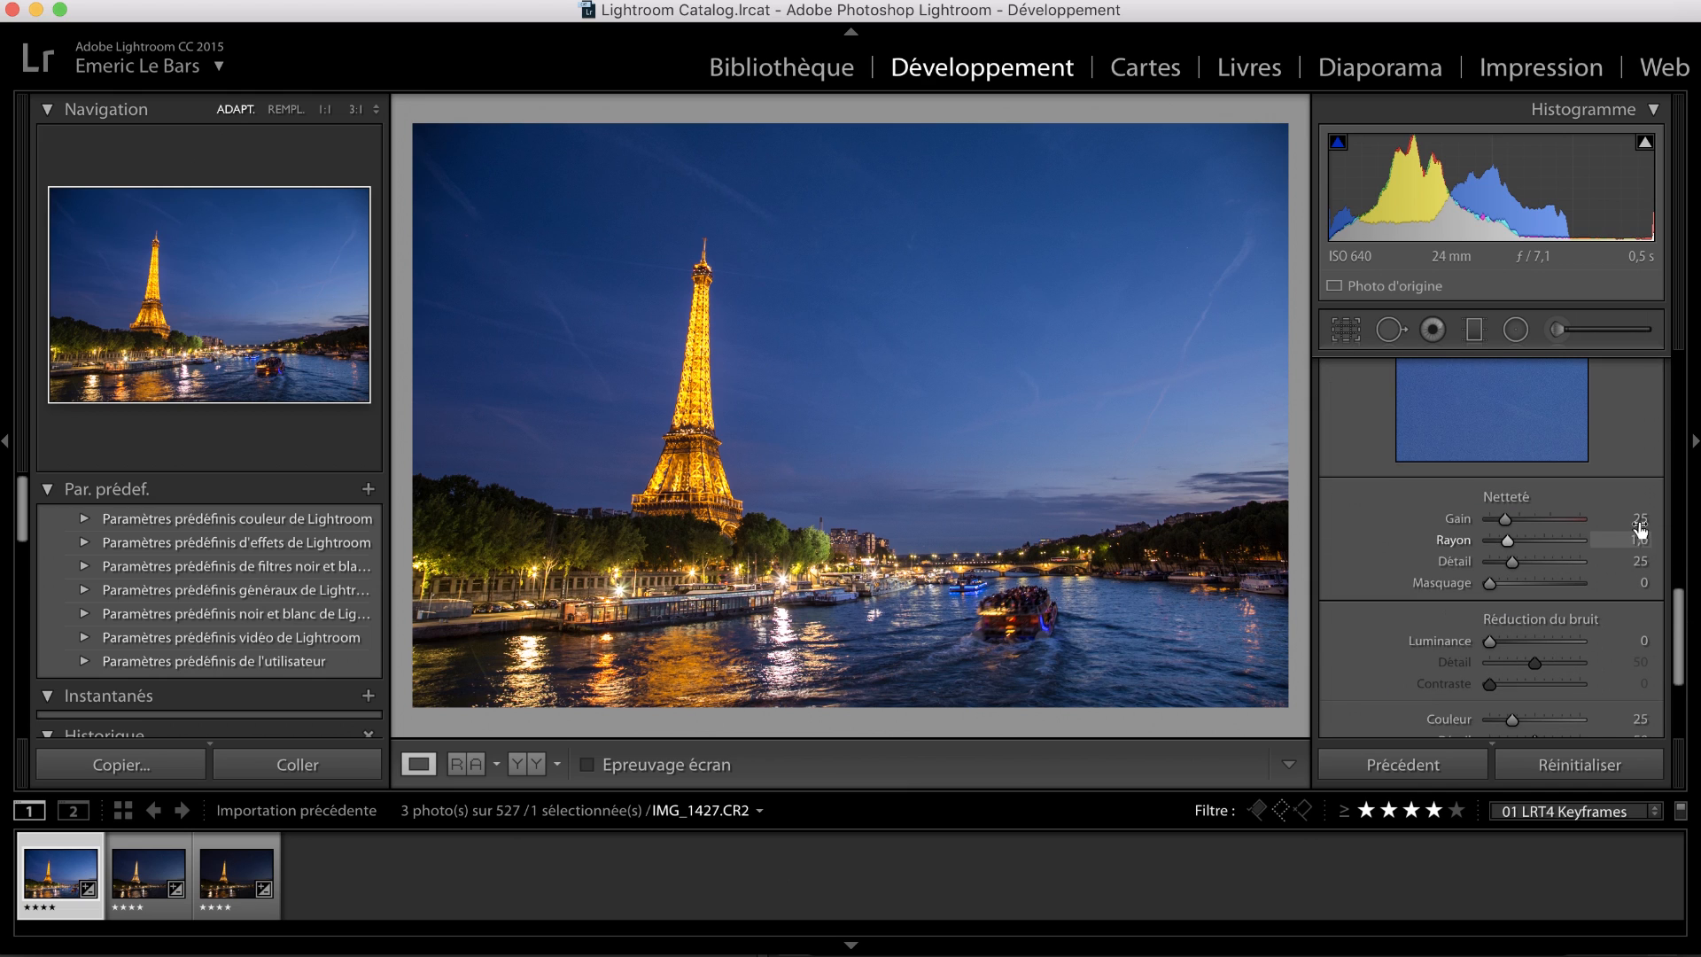
left_click(1639, 518)
key("Return")
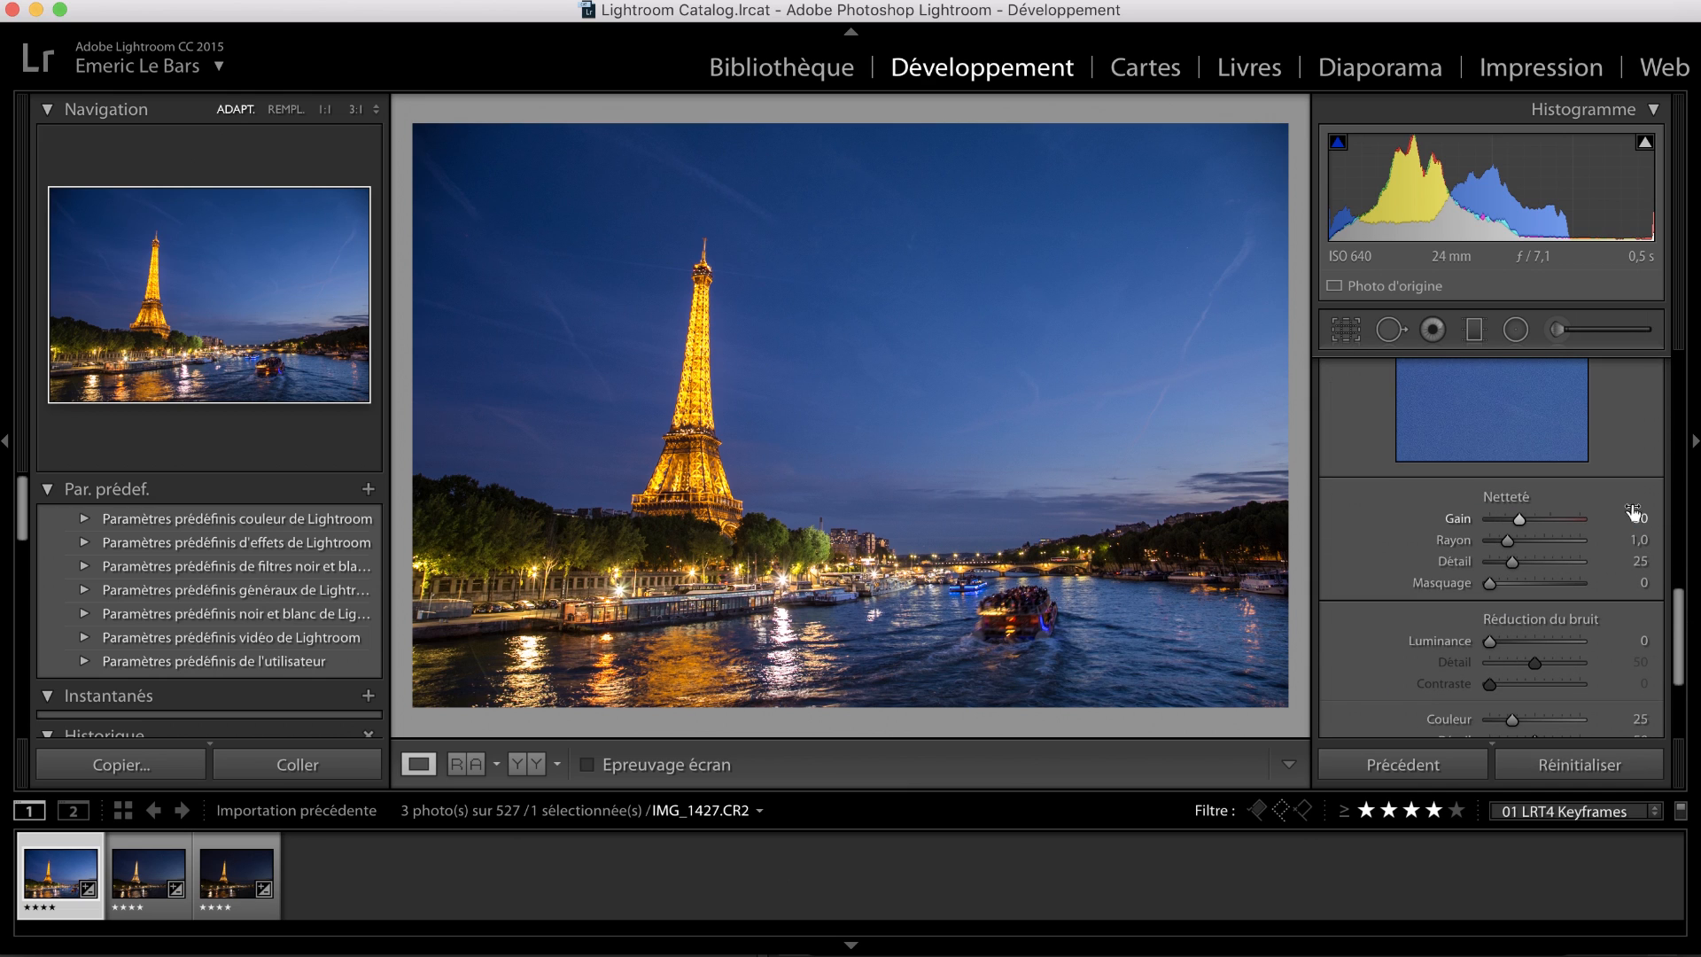
left_click(1490, 582, "alt")
left_click_drag(1490, 585, 1526, 597)
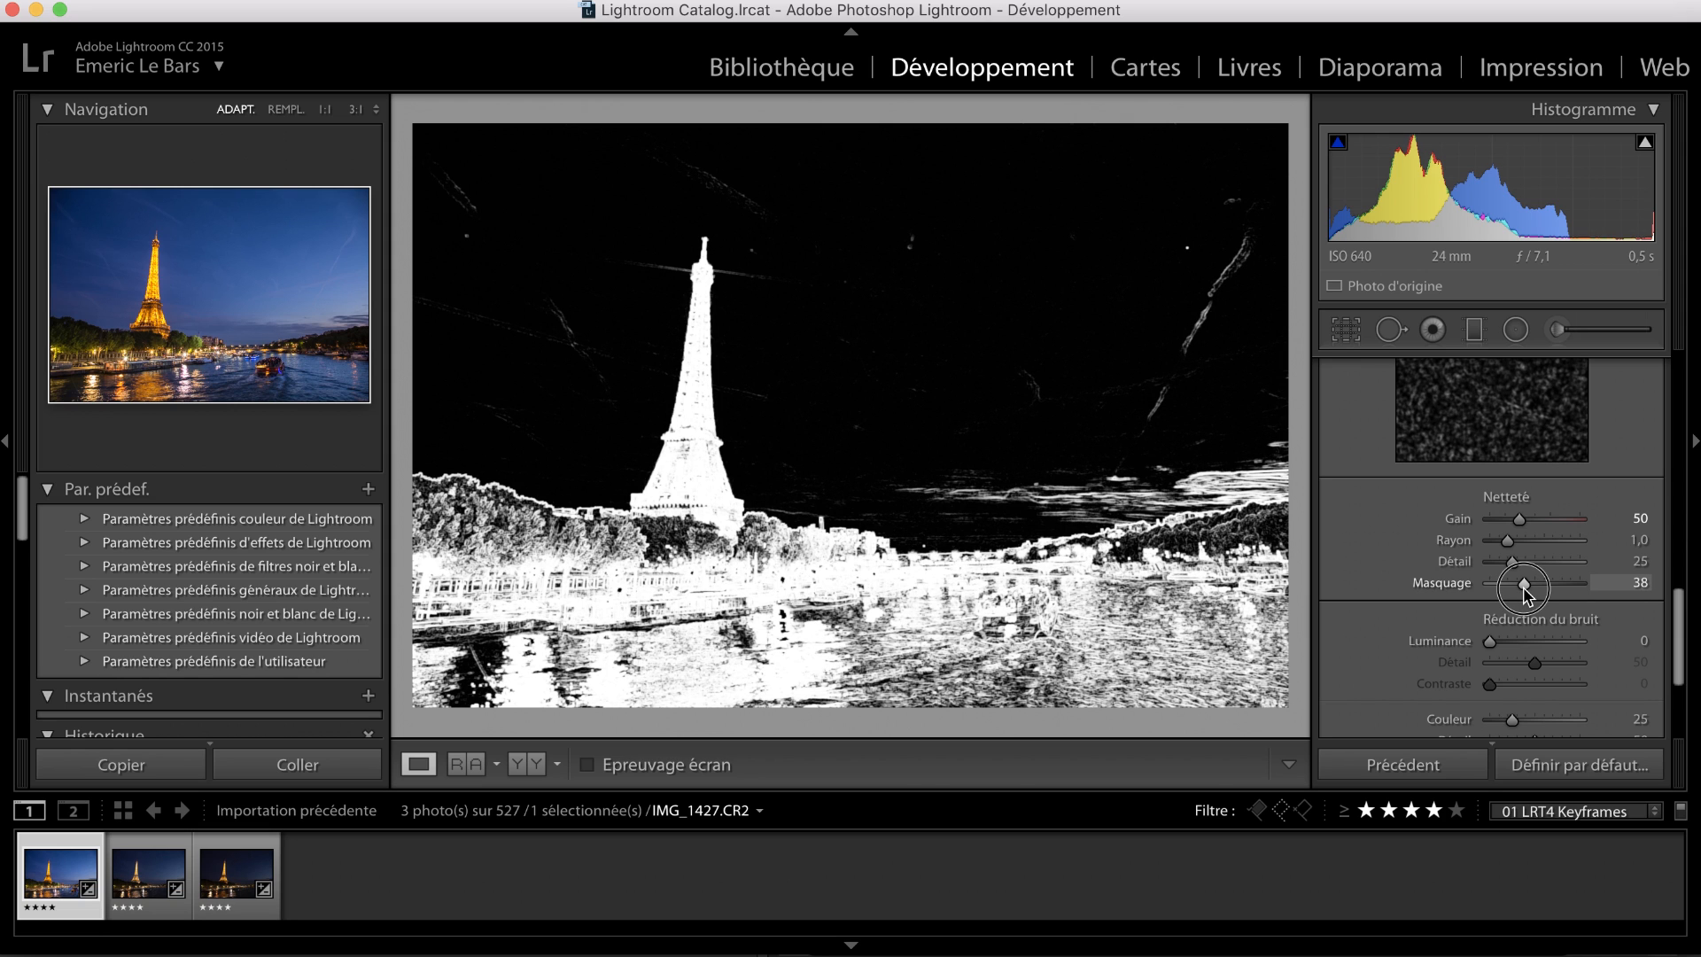
left_click_drag(1526, 597, 1524, 592)
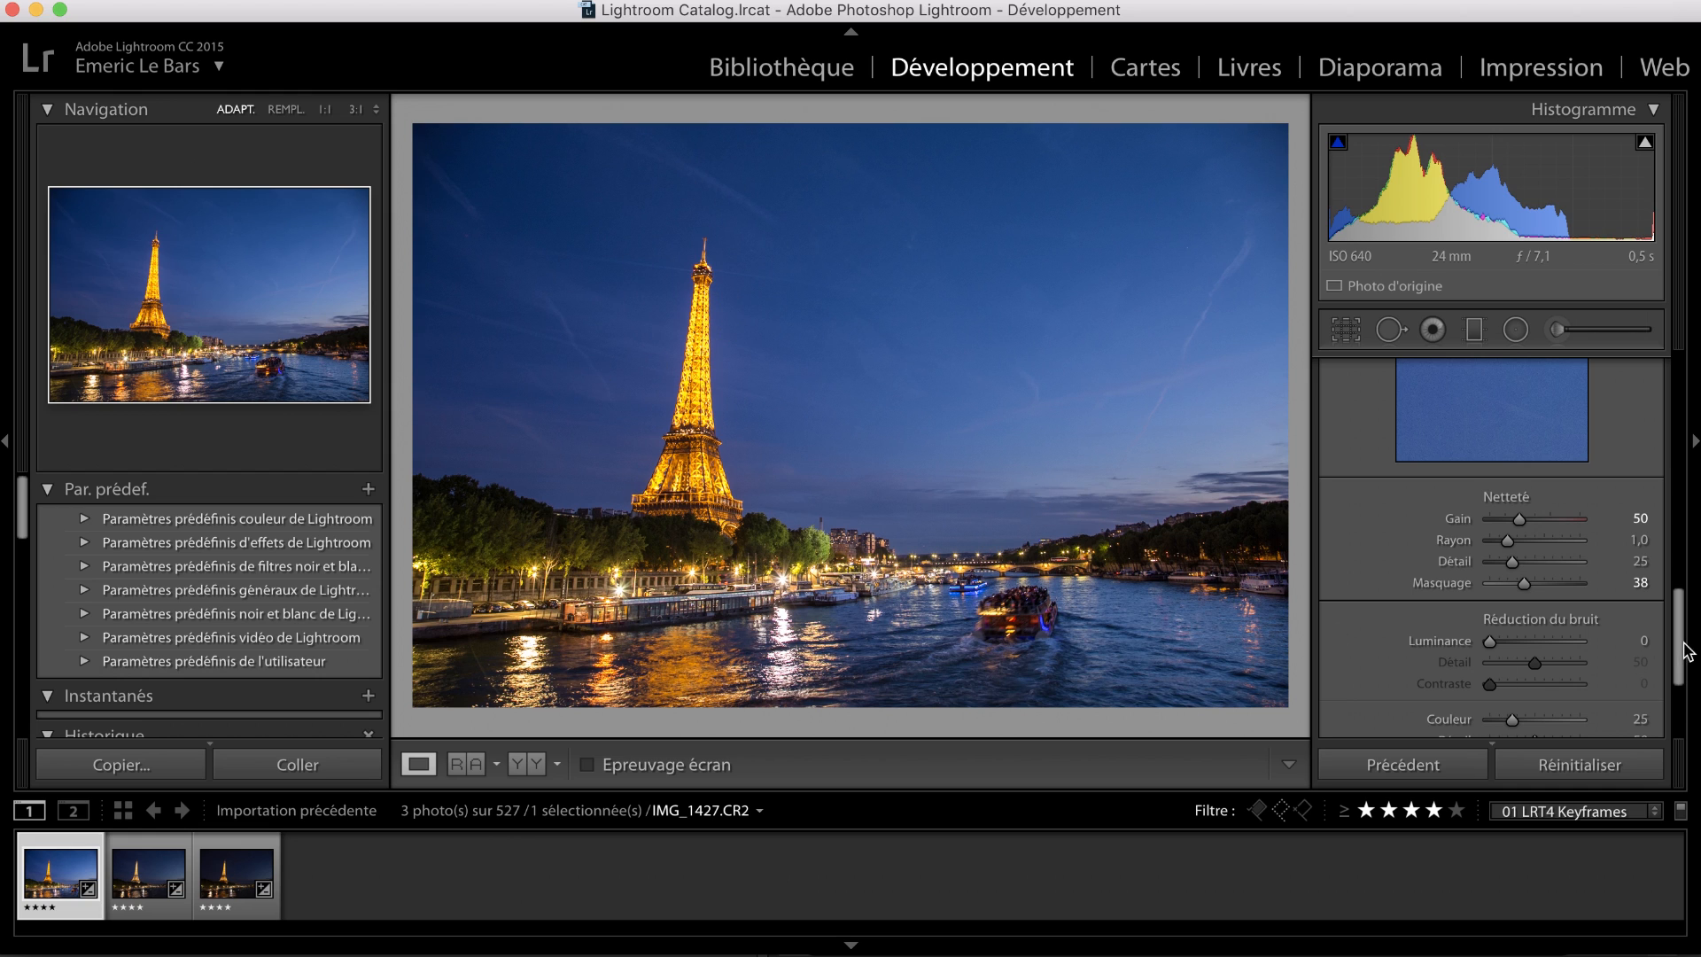
Step: Set the luminance noise reduction to 15
scroll(1682, 617, "down", 3)
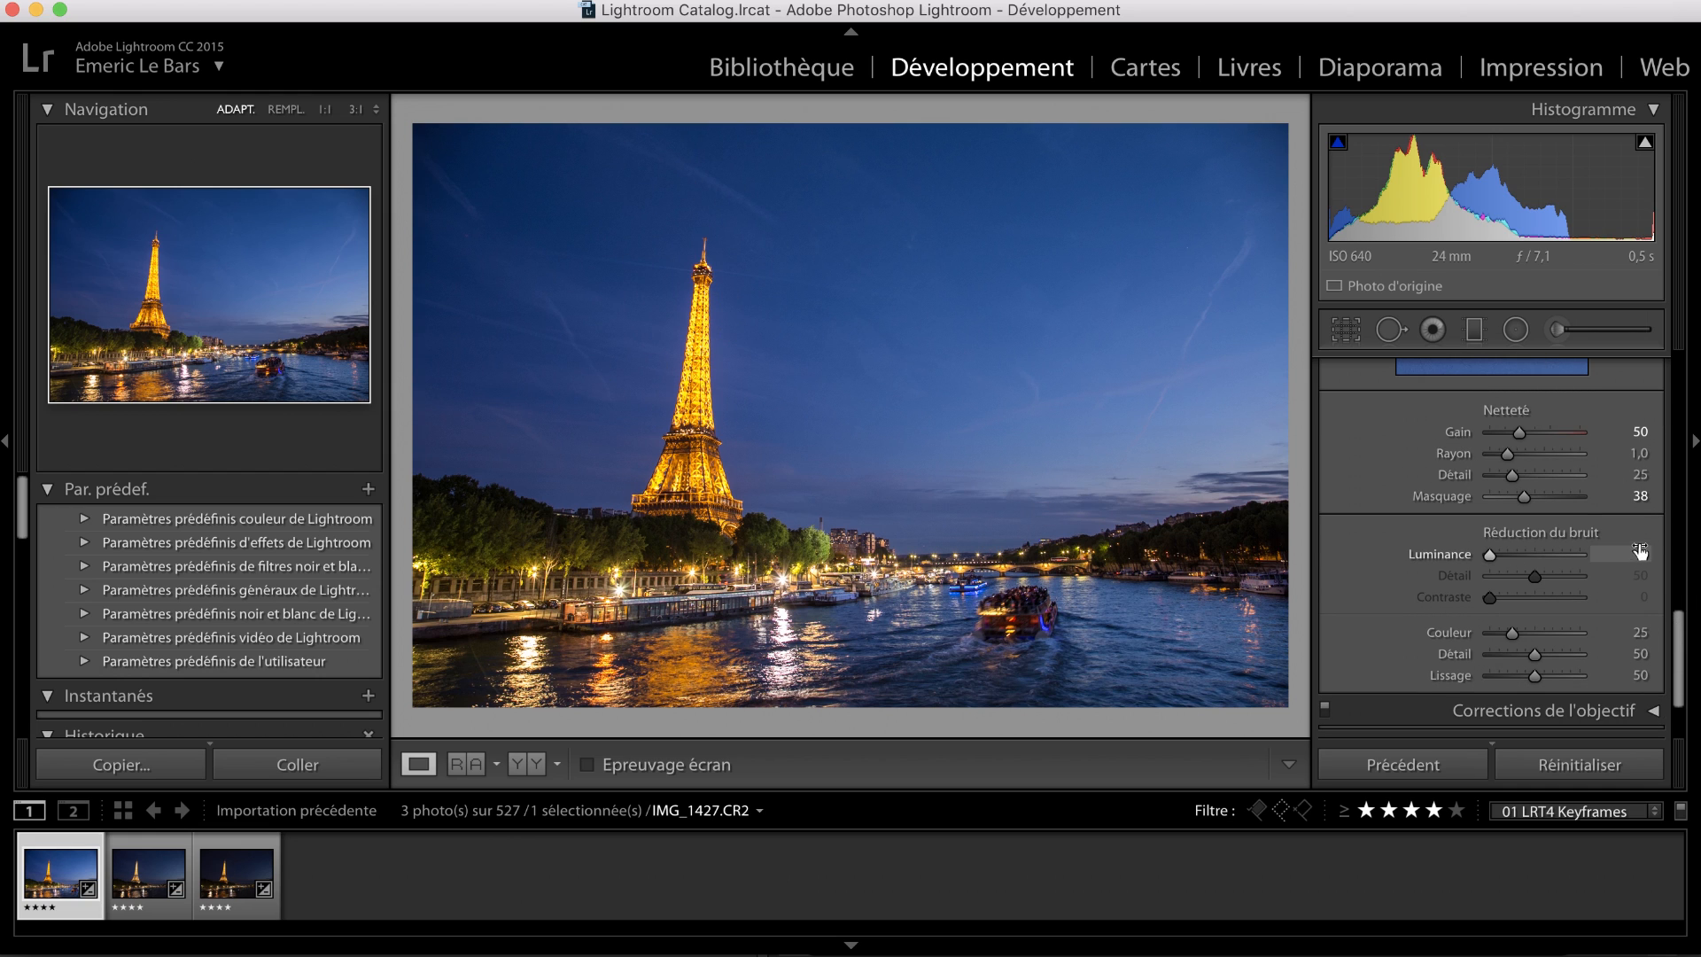
left_click(1645, 552)
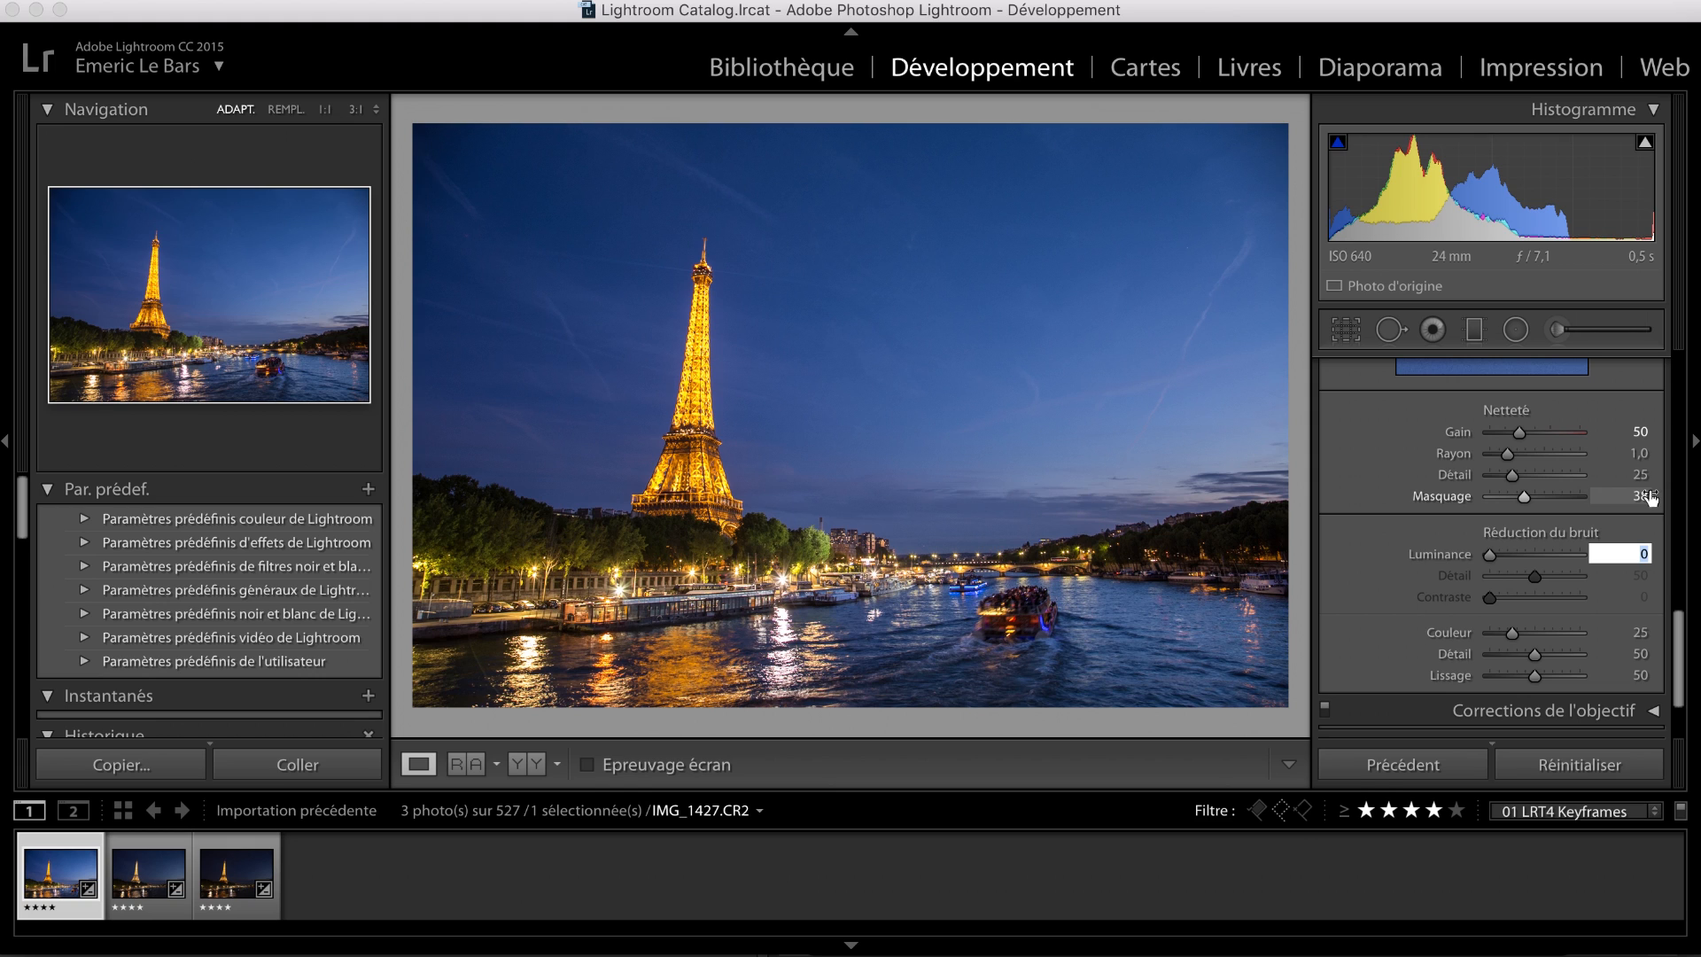
type("15")
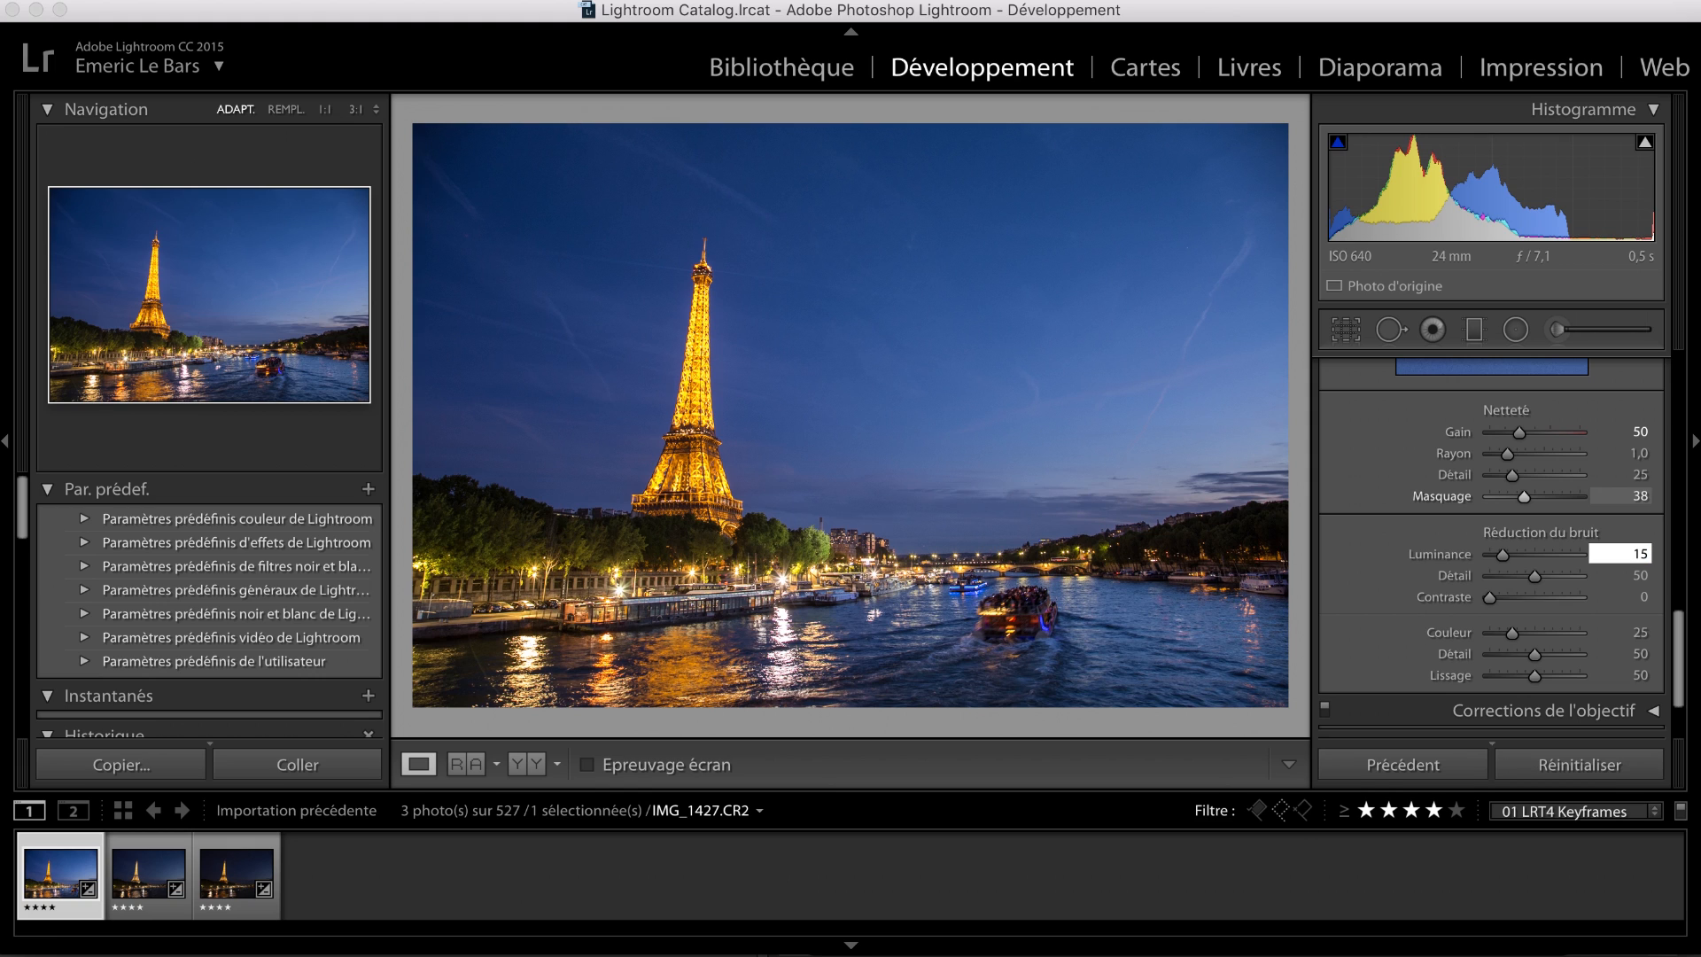
key("Return")
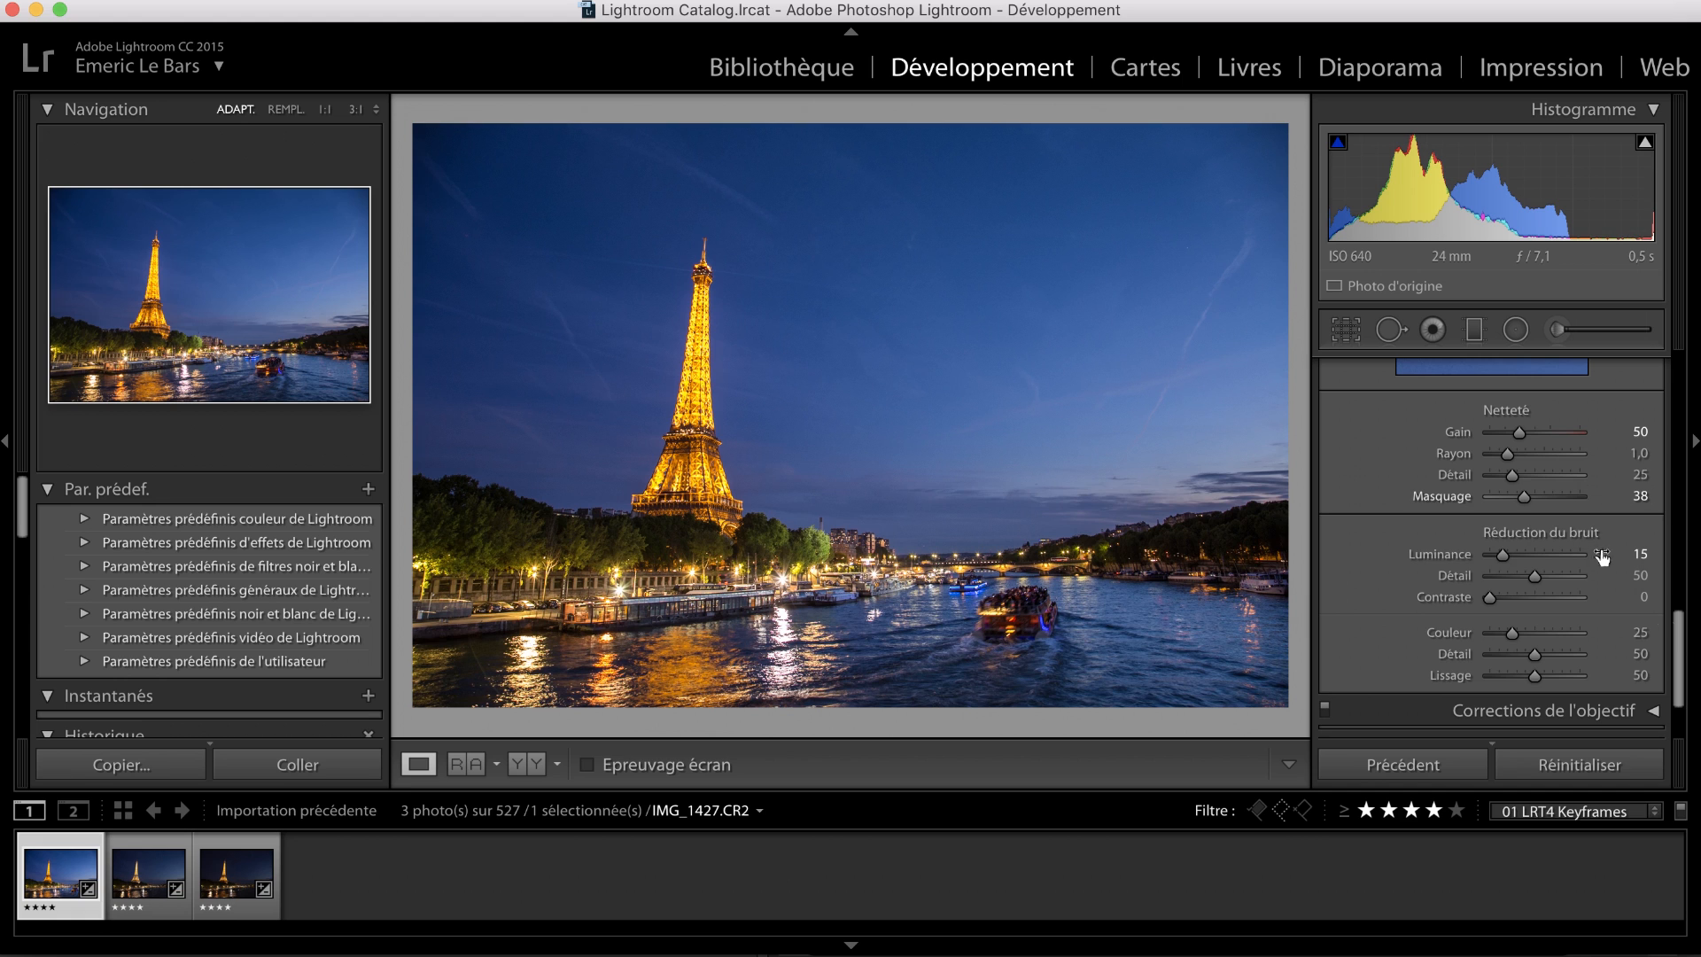
Step: Turn on chromatic aberration removal and the lens profile correction for the image
left_click_drag(1675, 627, 1672, 653)
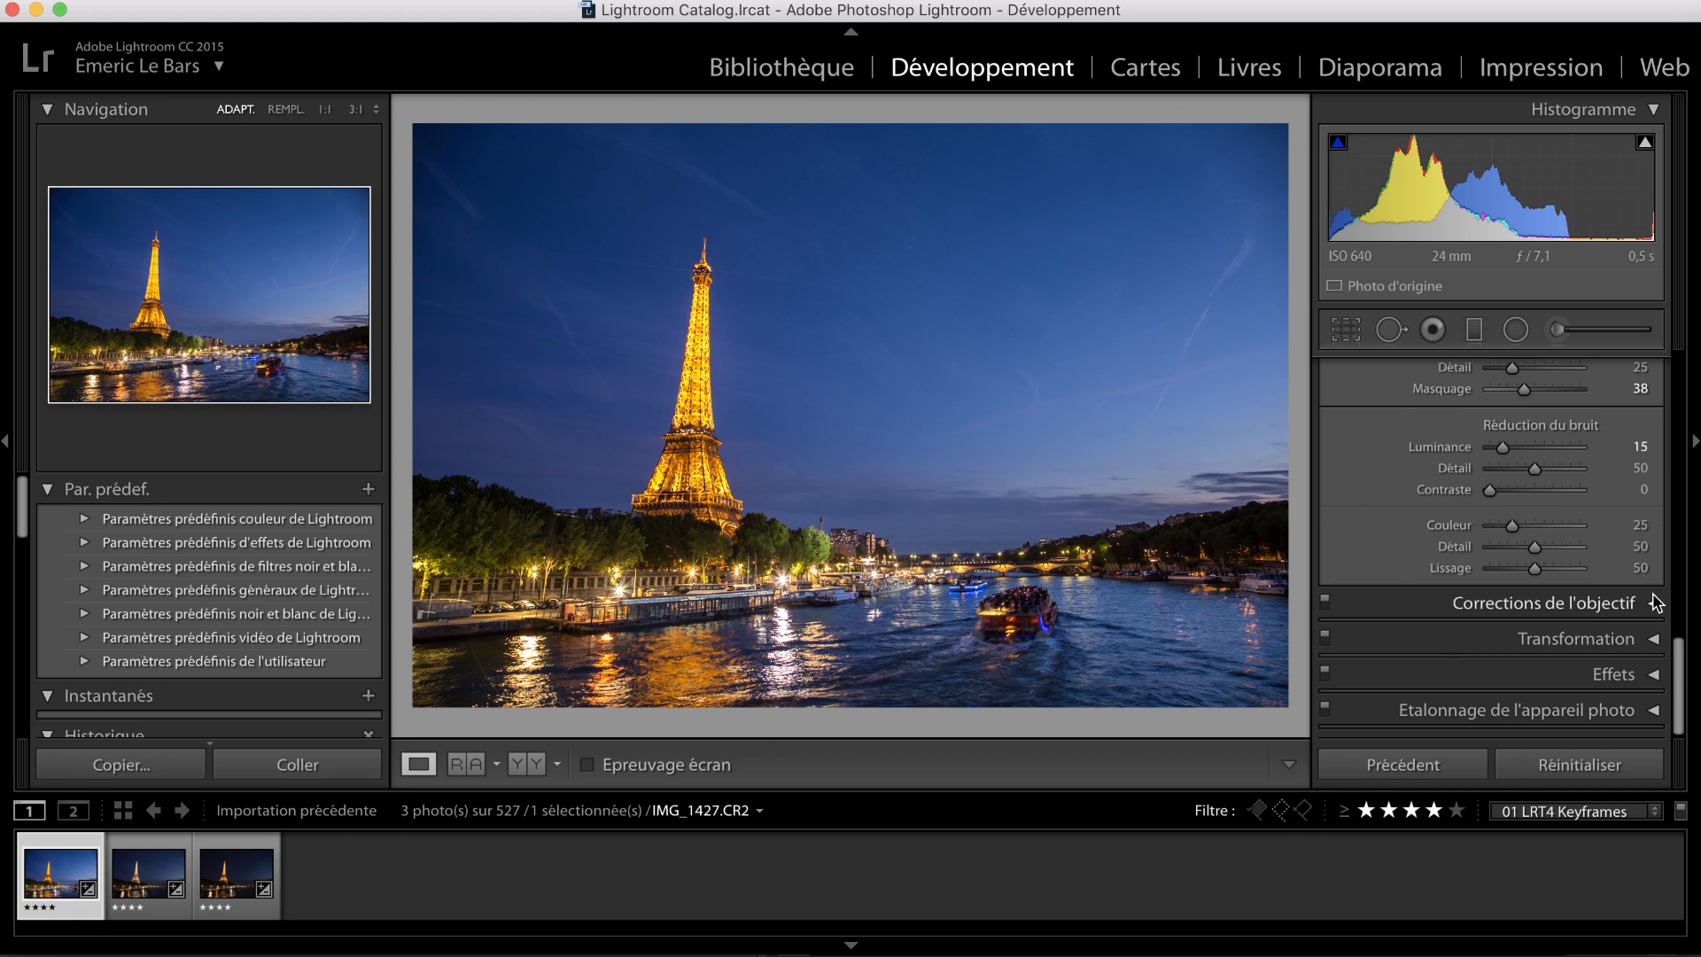
left_click(1655, 603)
left_click(1337, 441)
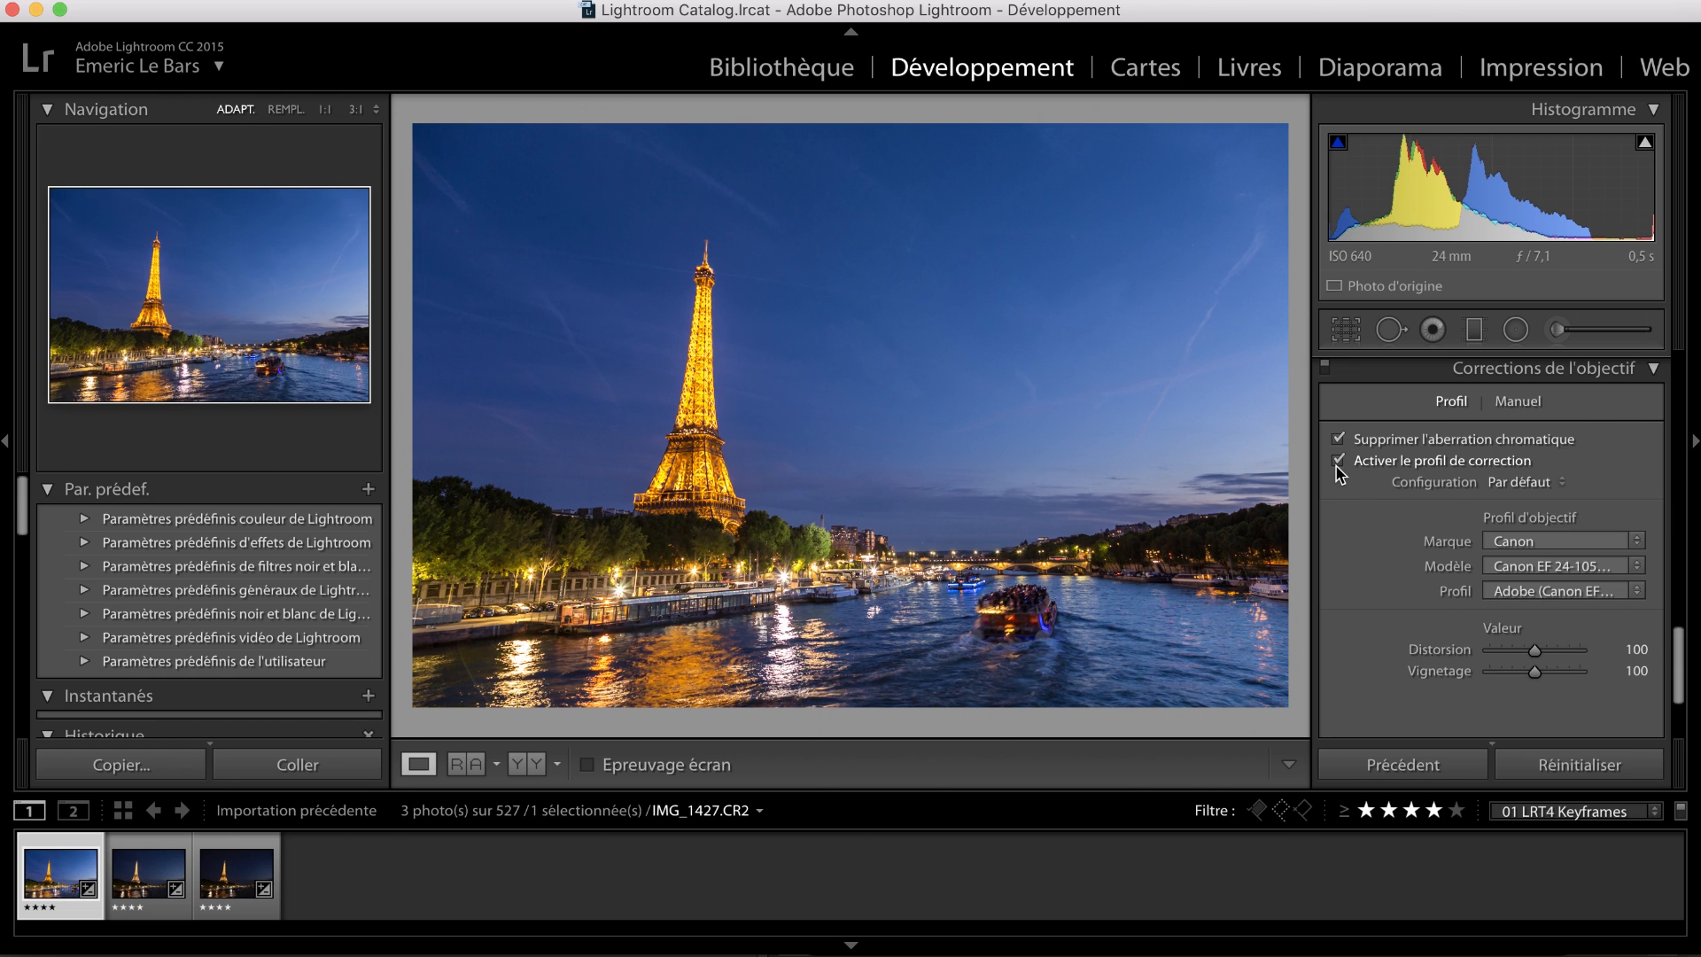
Step: Set the vertical perspective transformation to −20 with the crop constrained, and compare the image with and without the transformation
left_click_drag(1681, 653, 1685, 686)
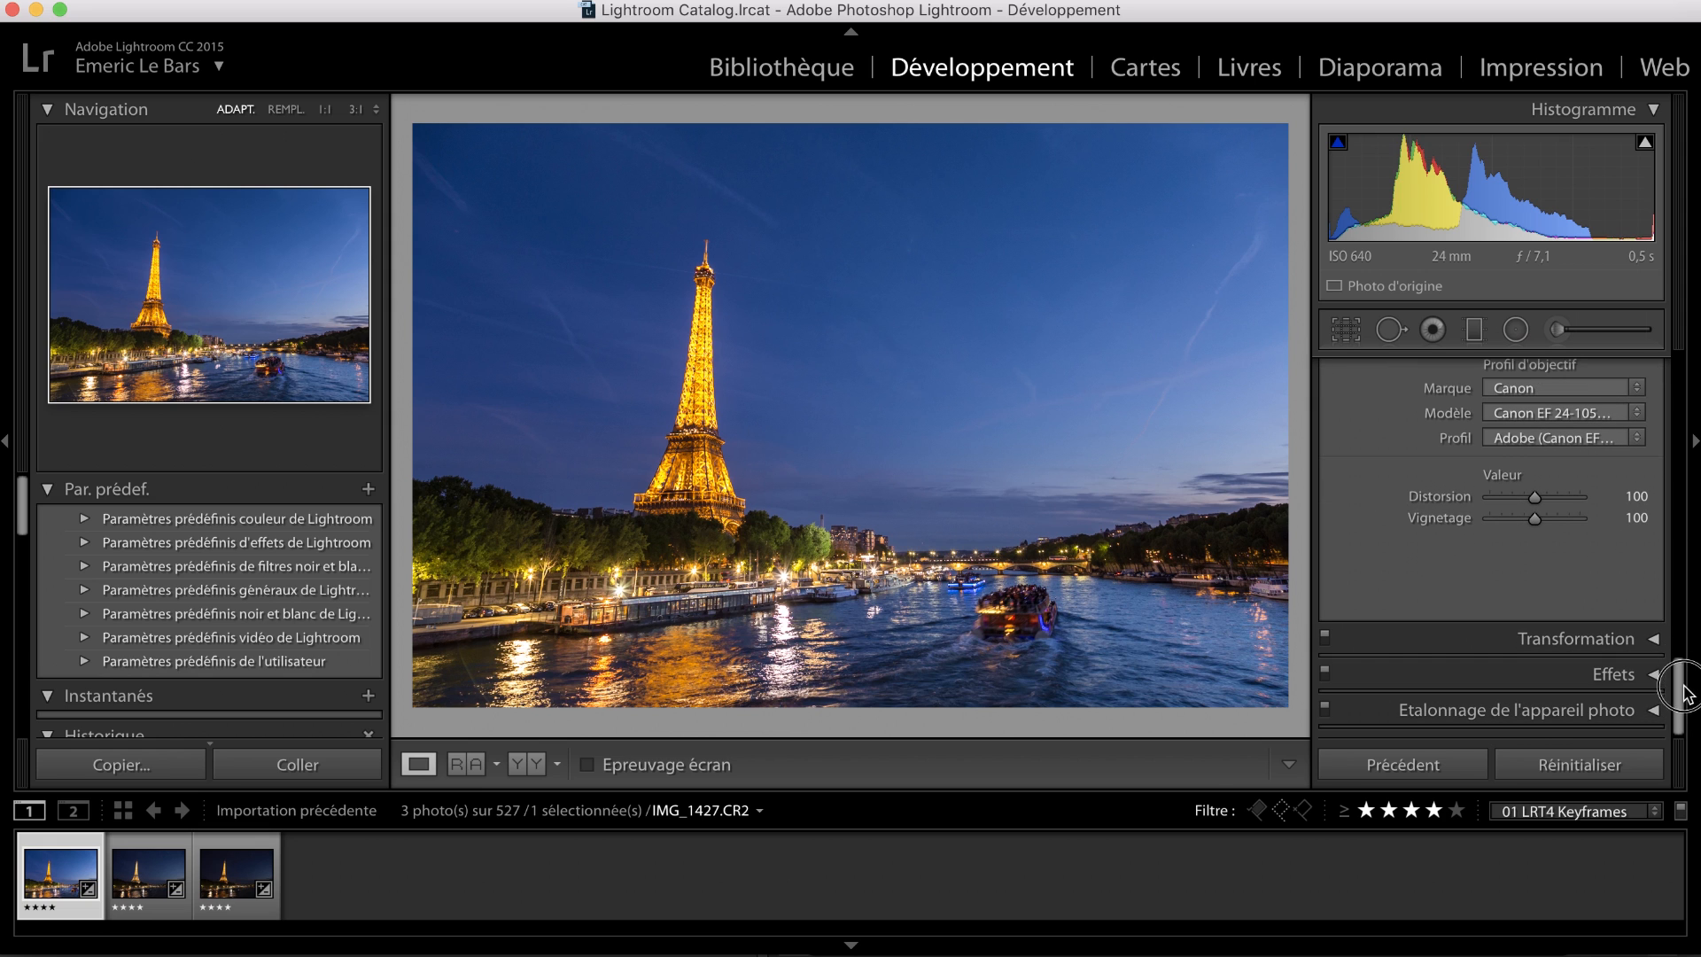
left_click(1653, 636)
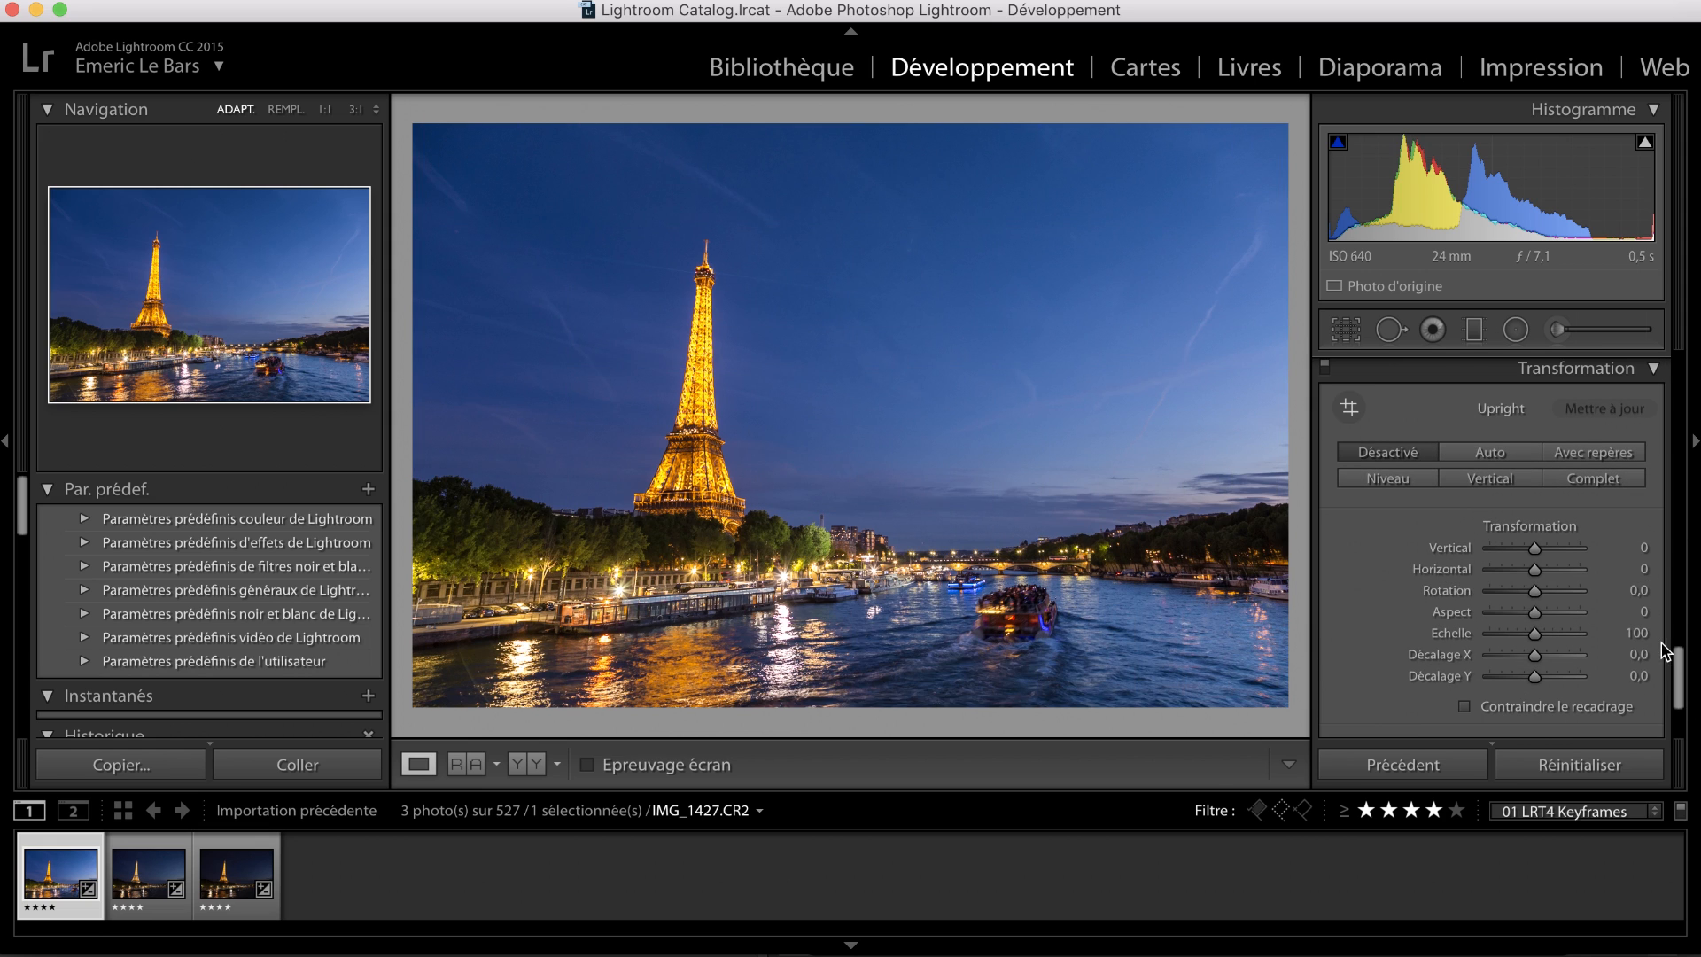
left_click(1645, 568)
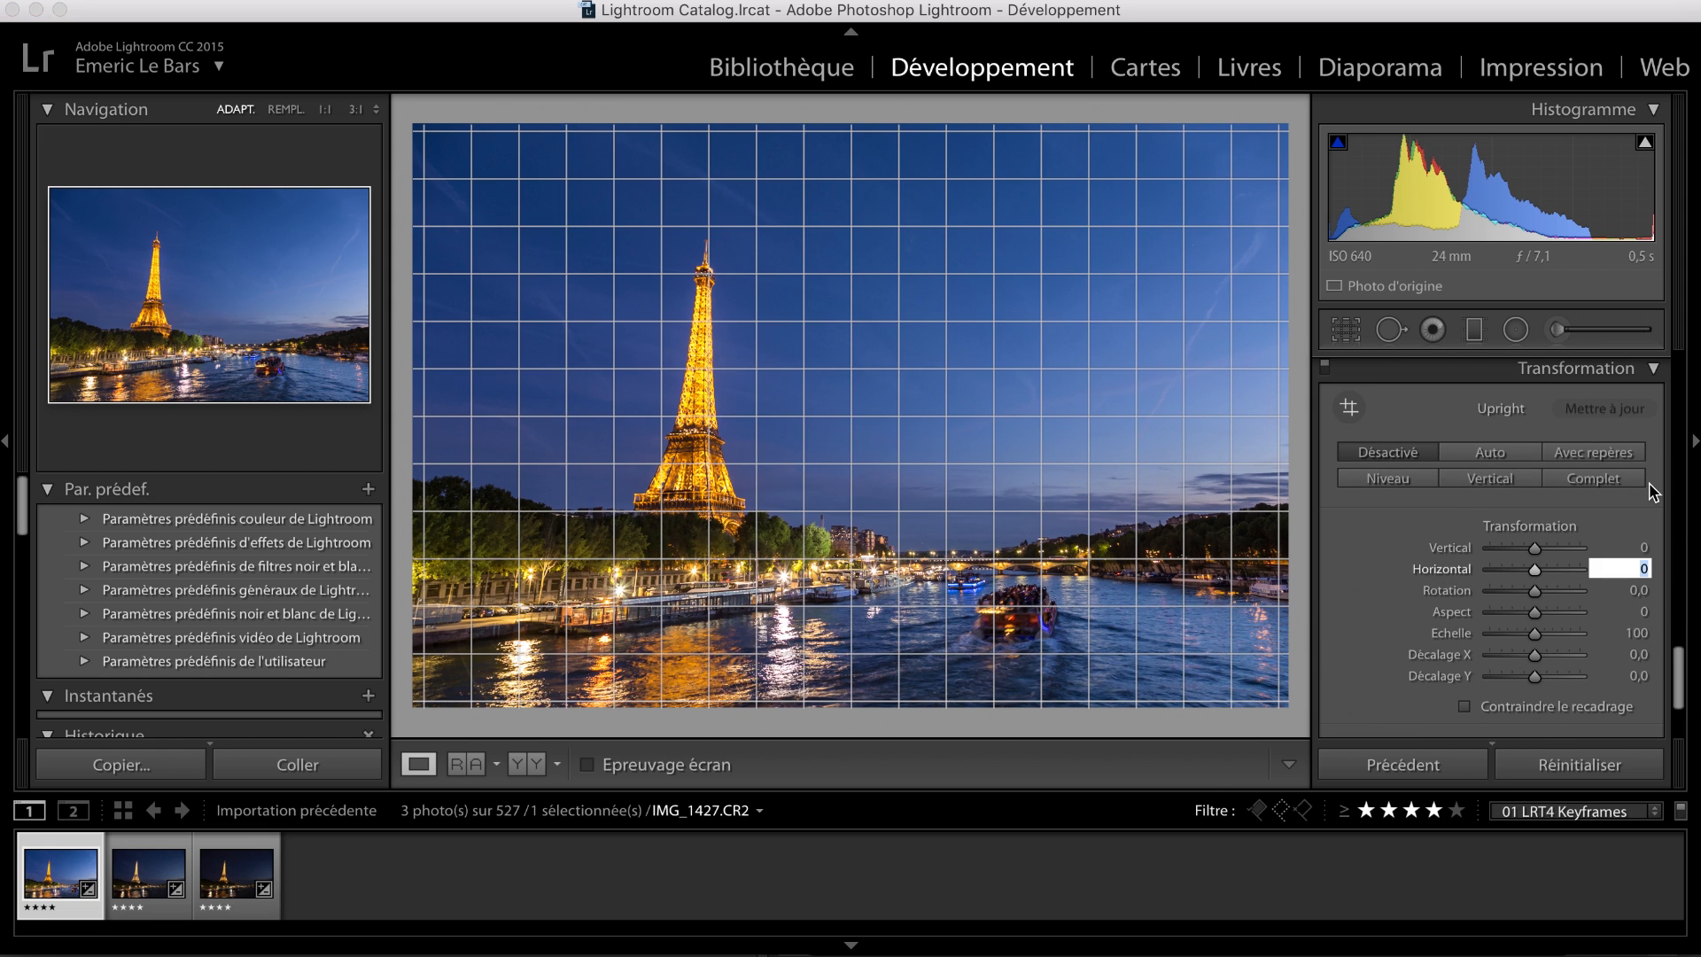
left_click(1644, 548)
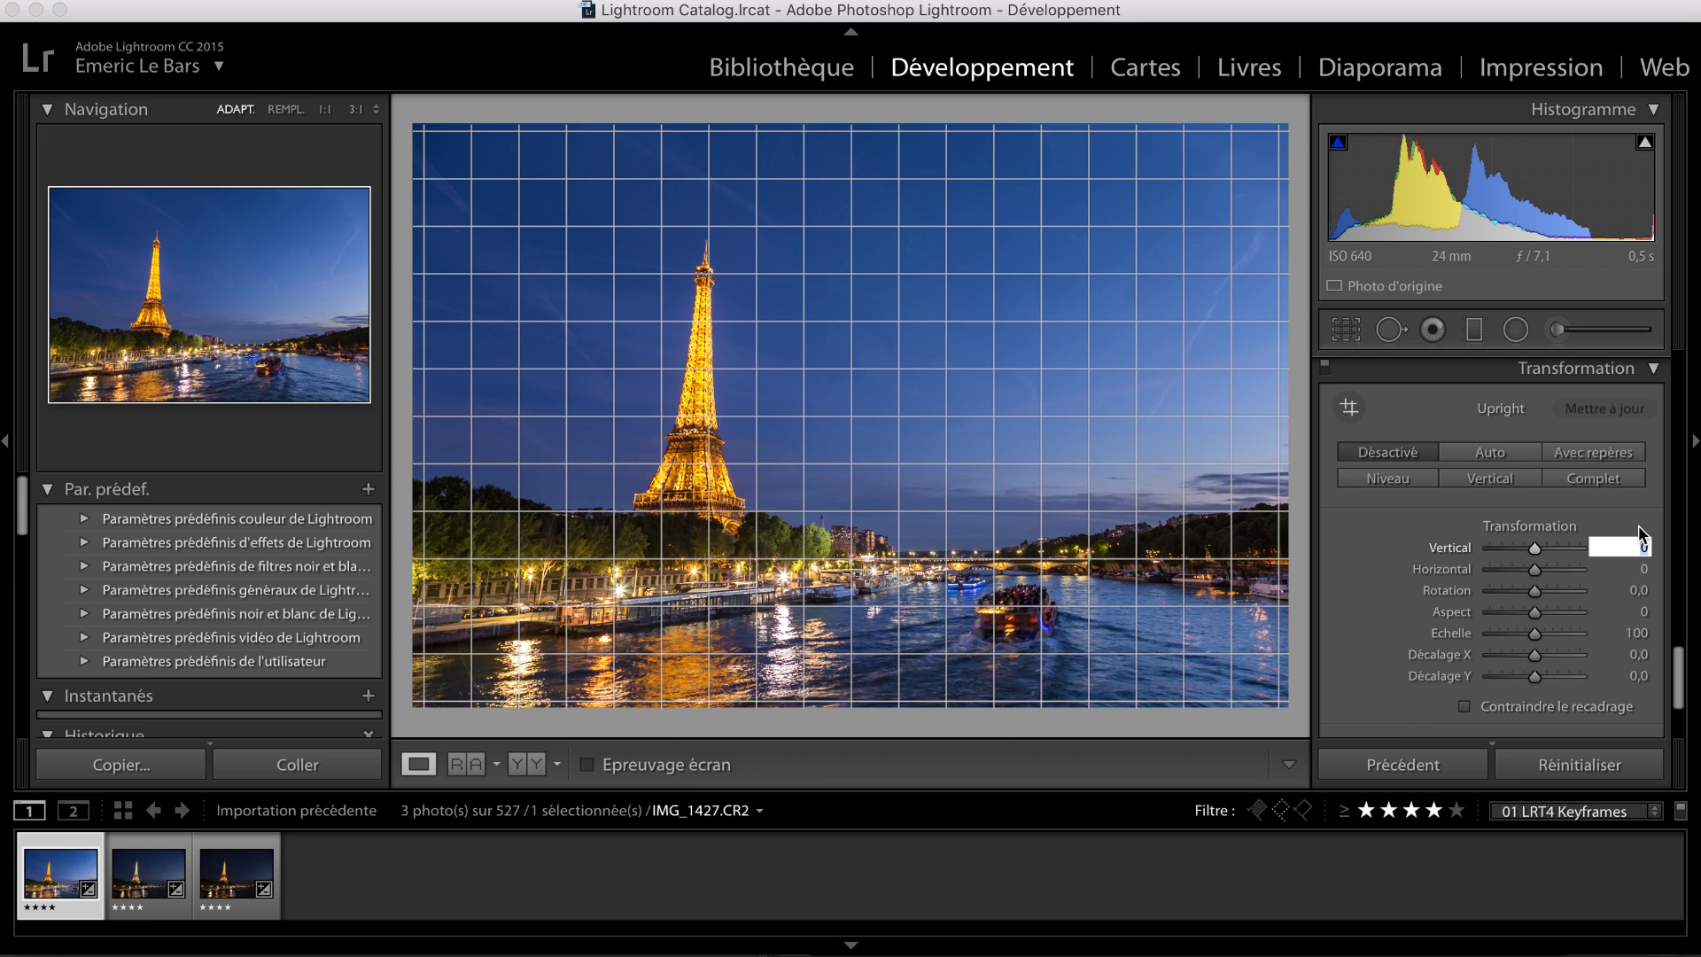
type("-20")
key("Return")
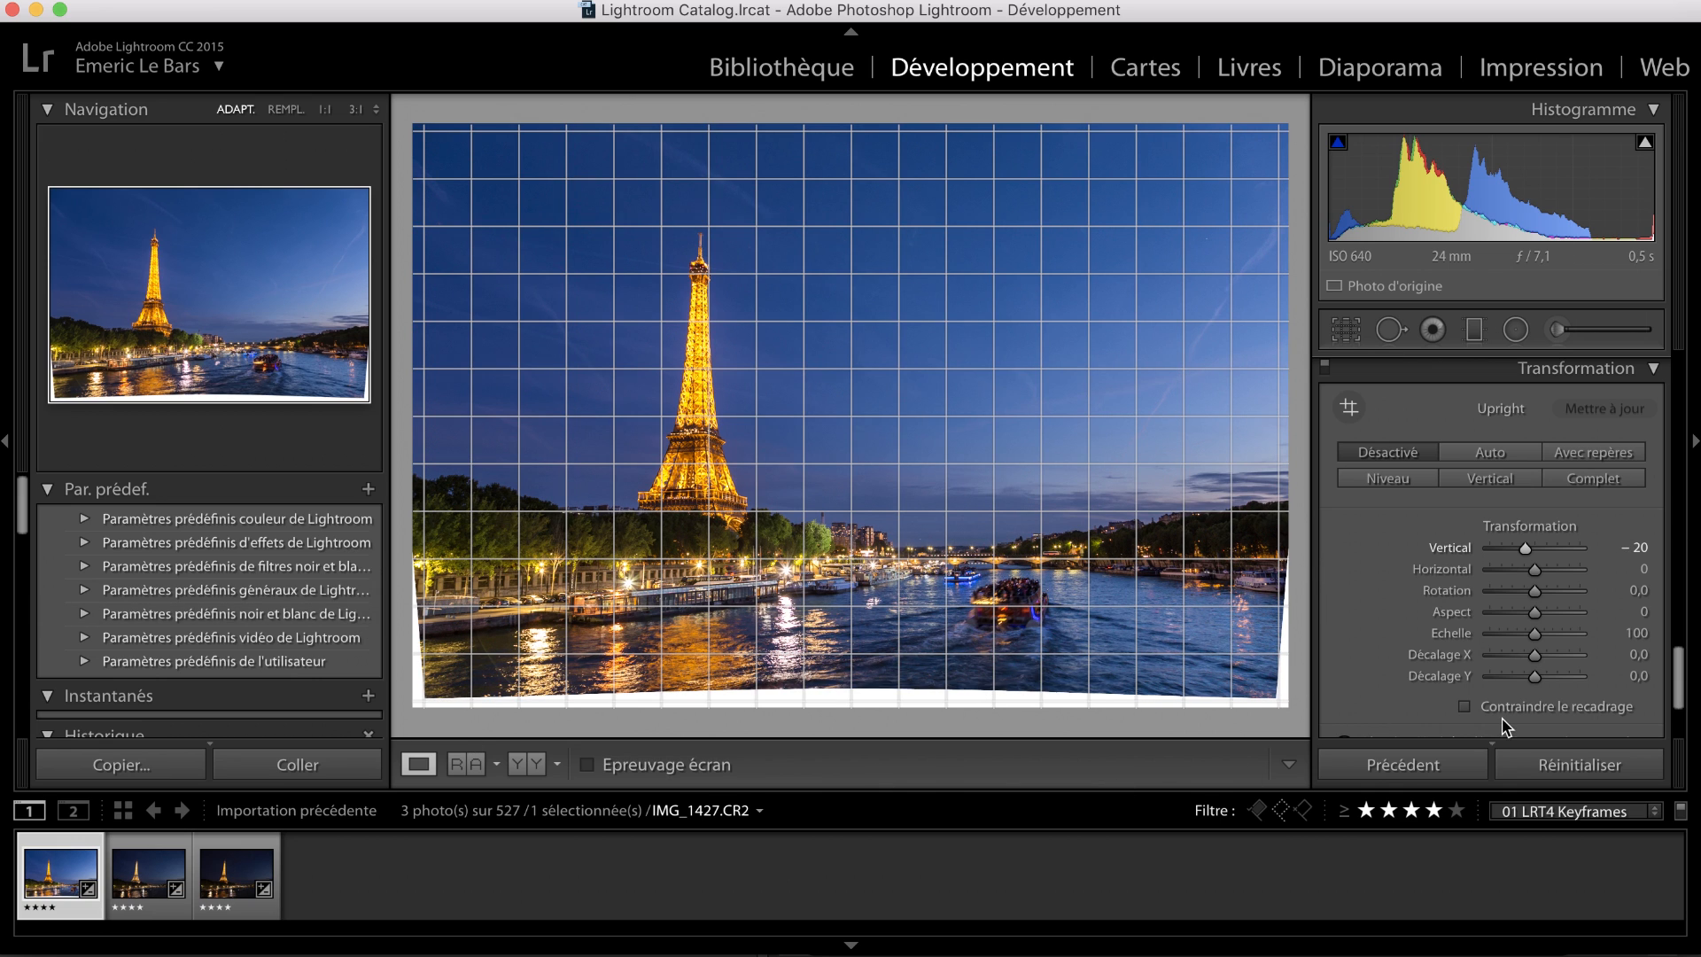
left_click(1464, 707)
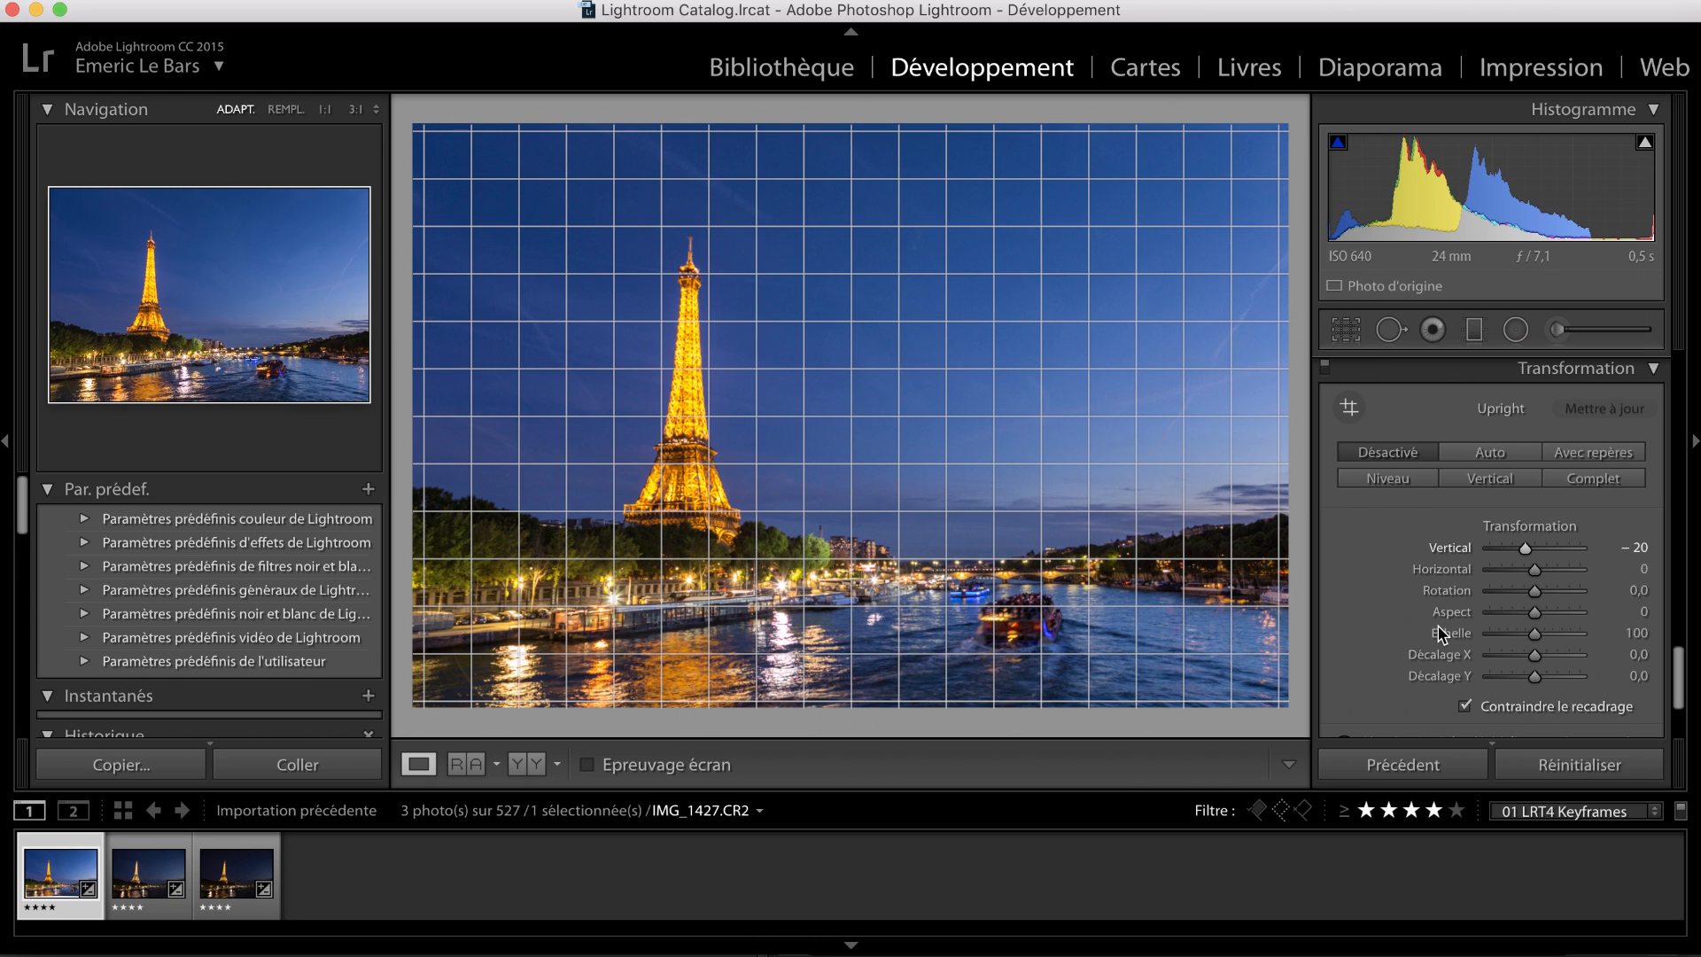
left_click(1325, 368)
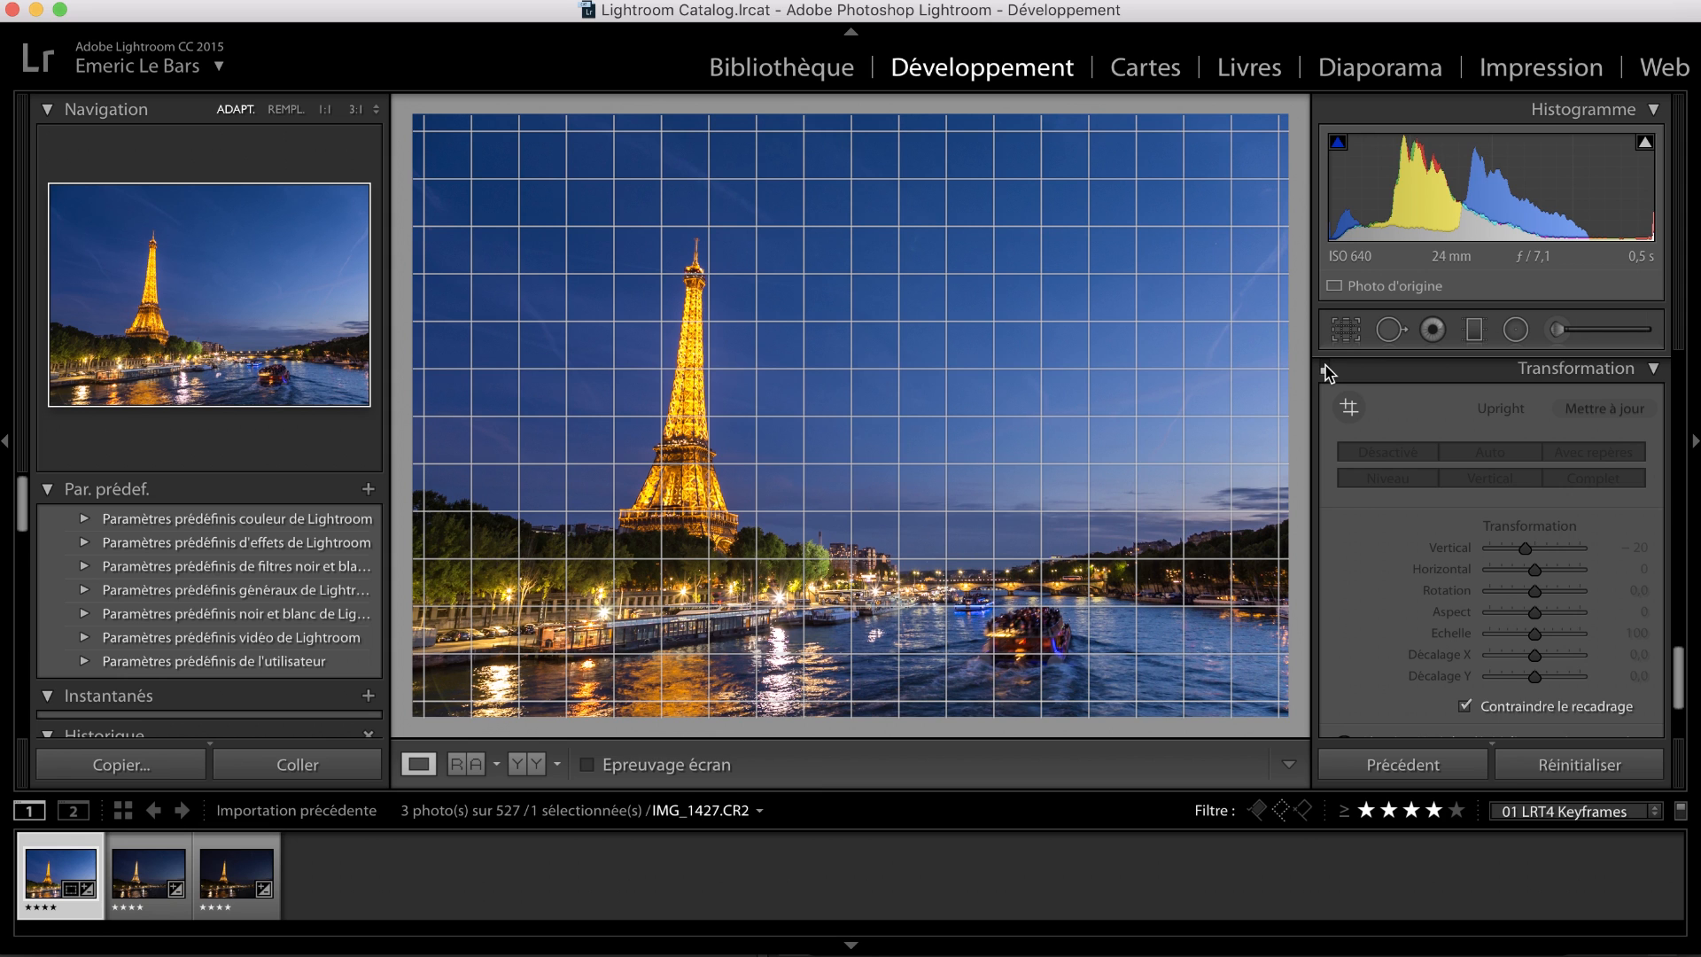
left_click(1325, 369)
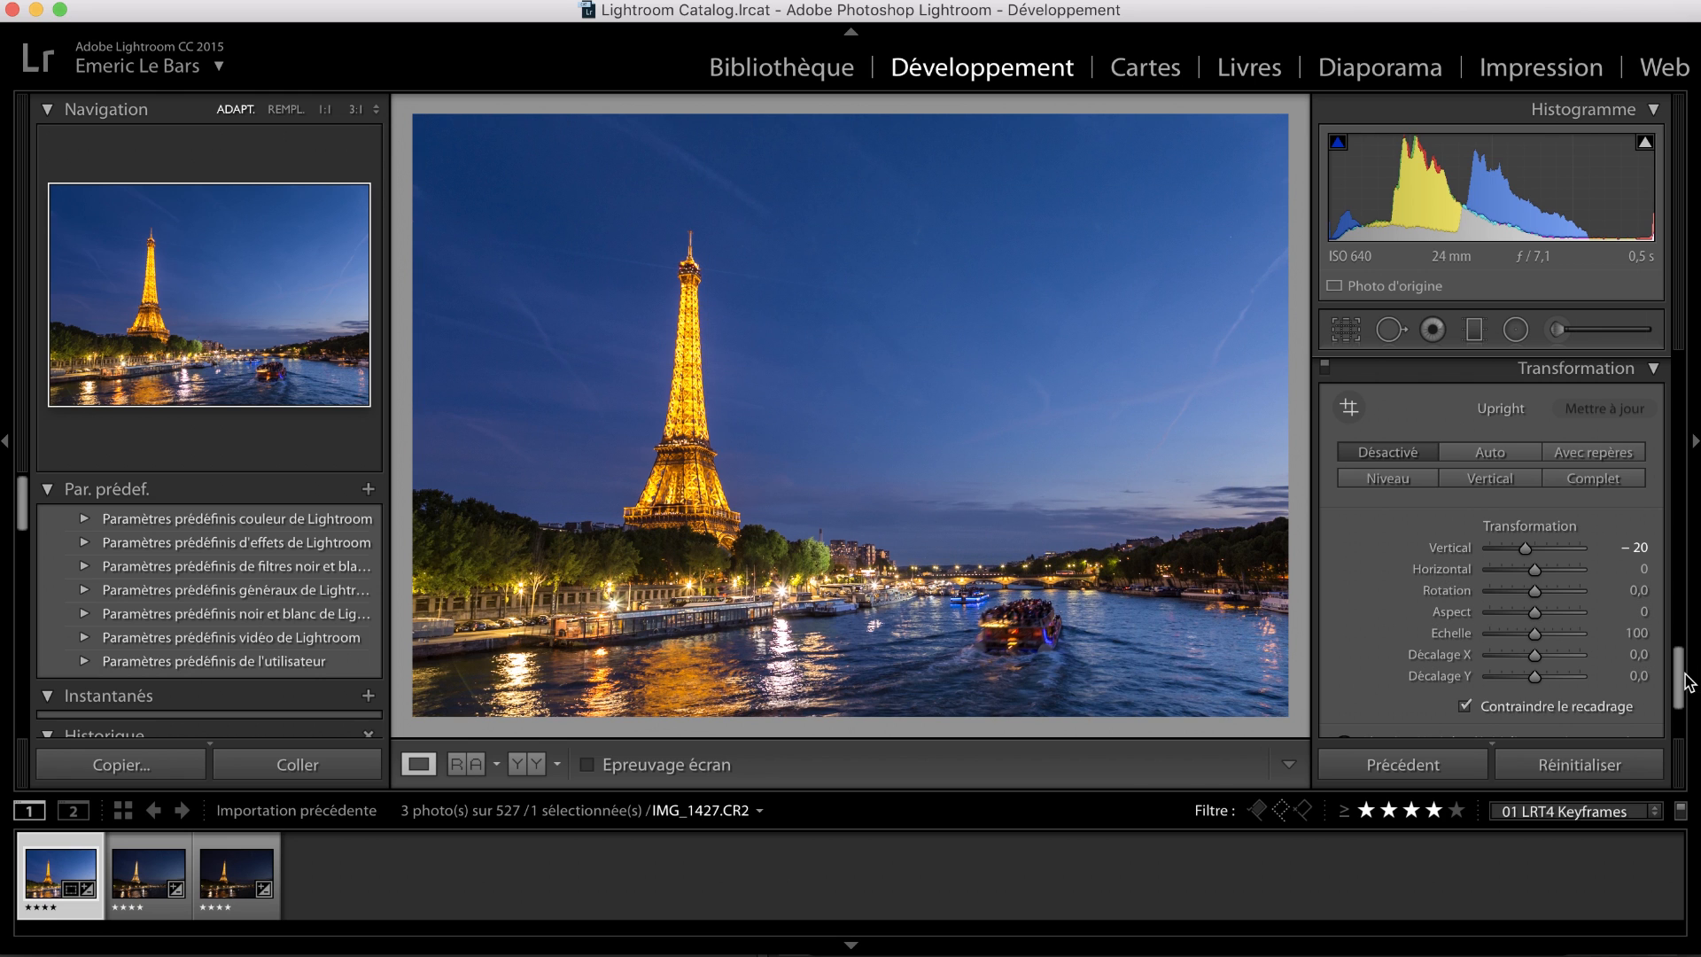
Step: Compare the edited image with its original in side-by-side and split before/after views, swapping their settings, and return to the single-image view
scroll(1677, 675, "up", 10)
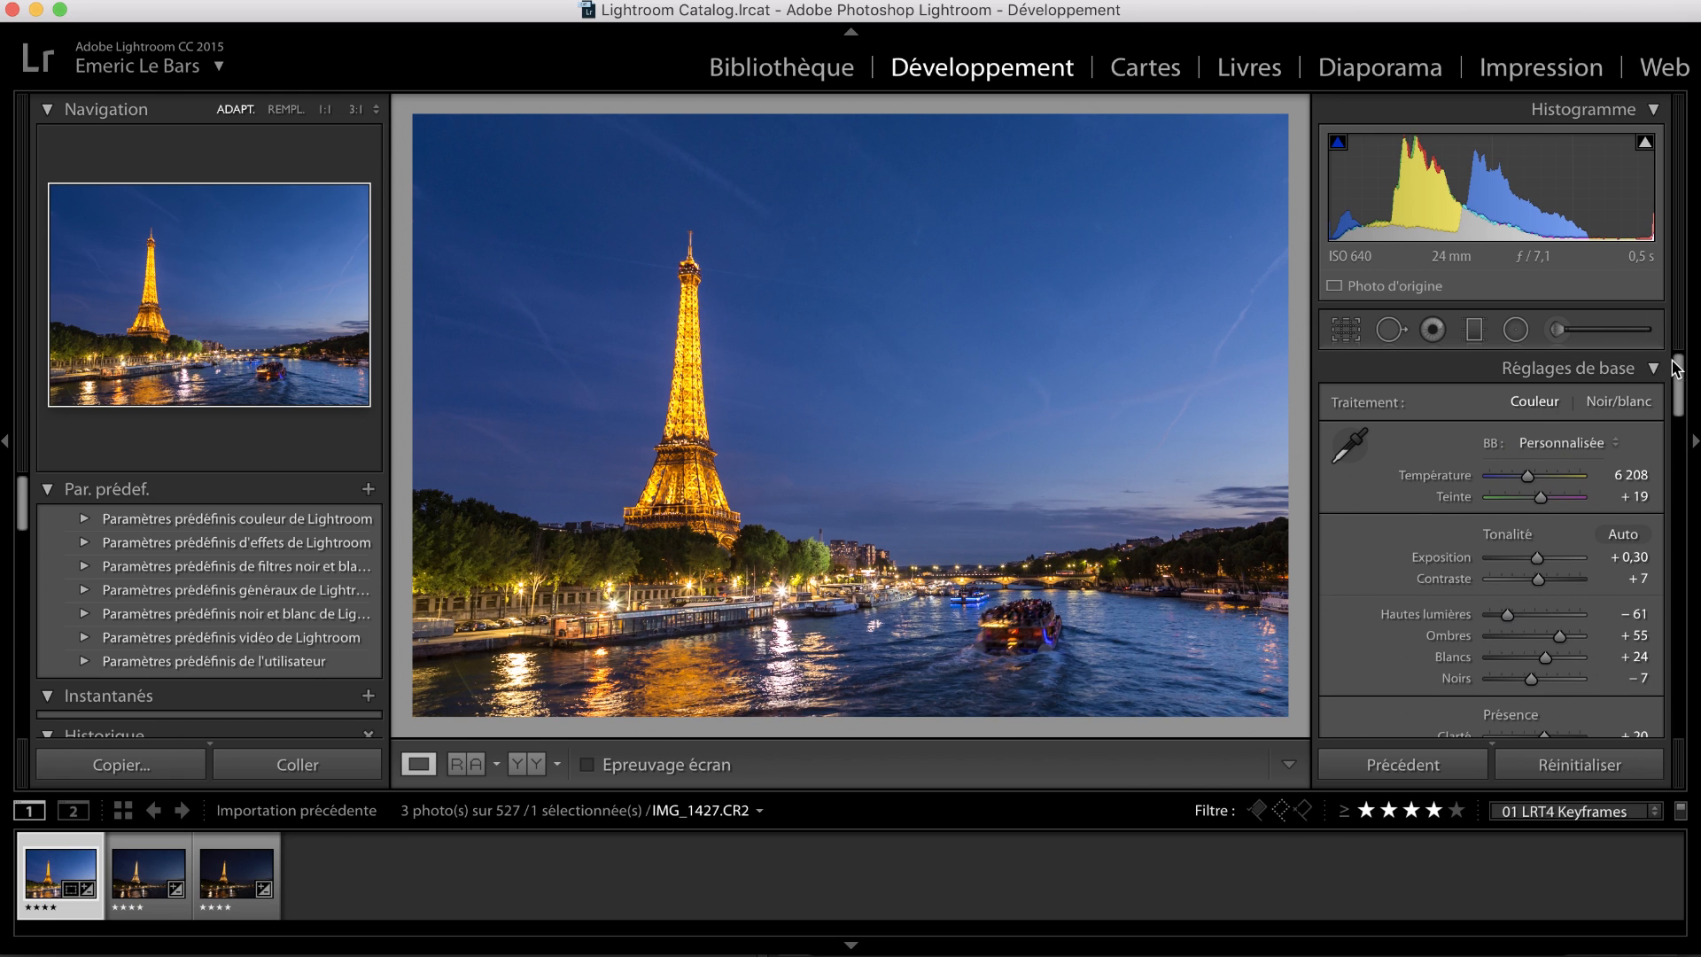
left_click(555, 767)
left_click(590, 788)
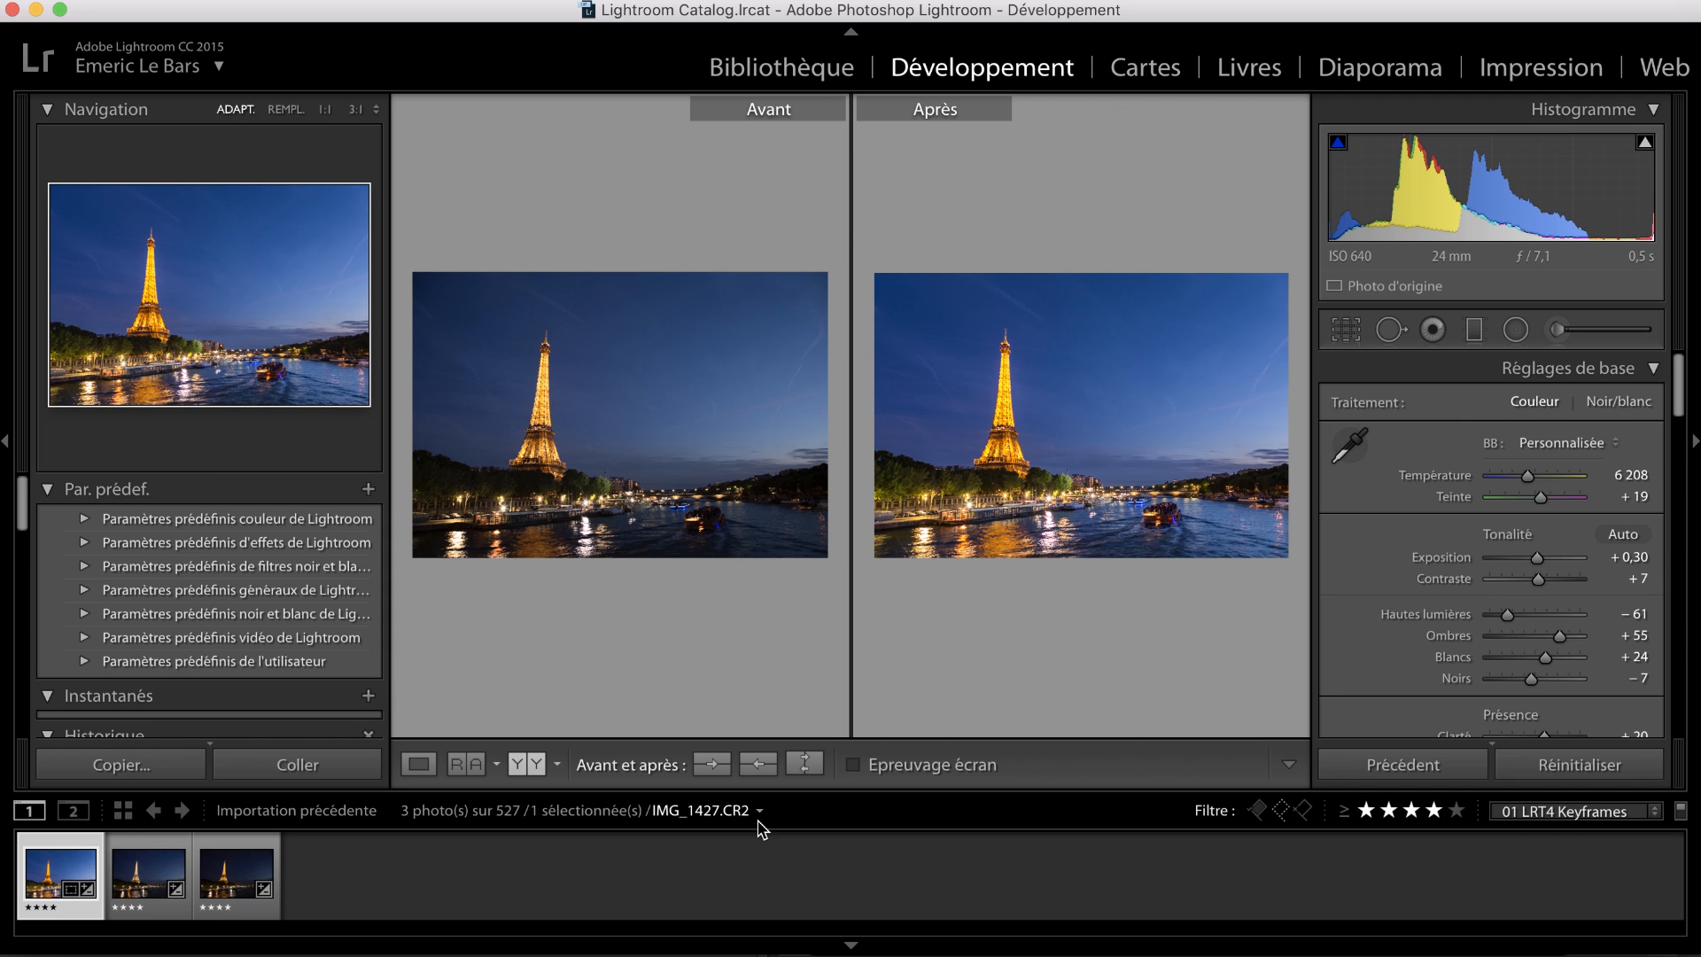
left_click(804, 763)
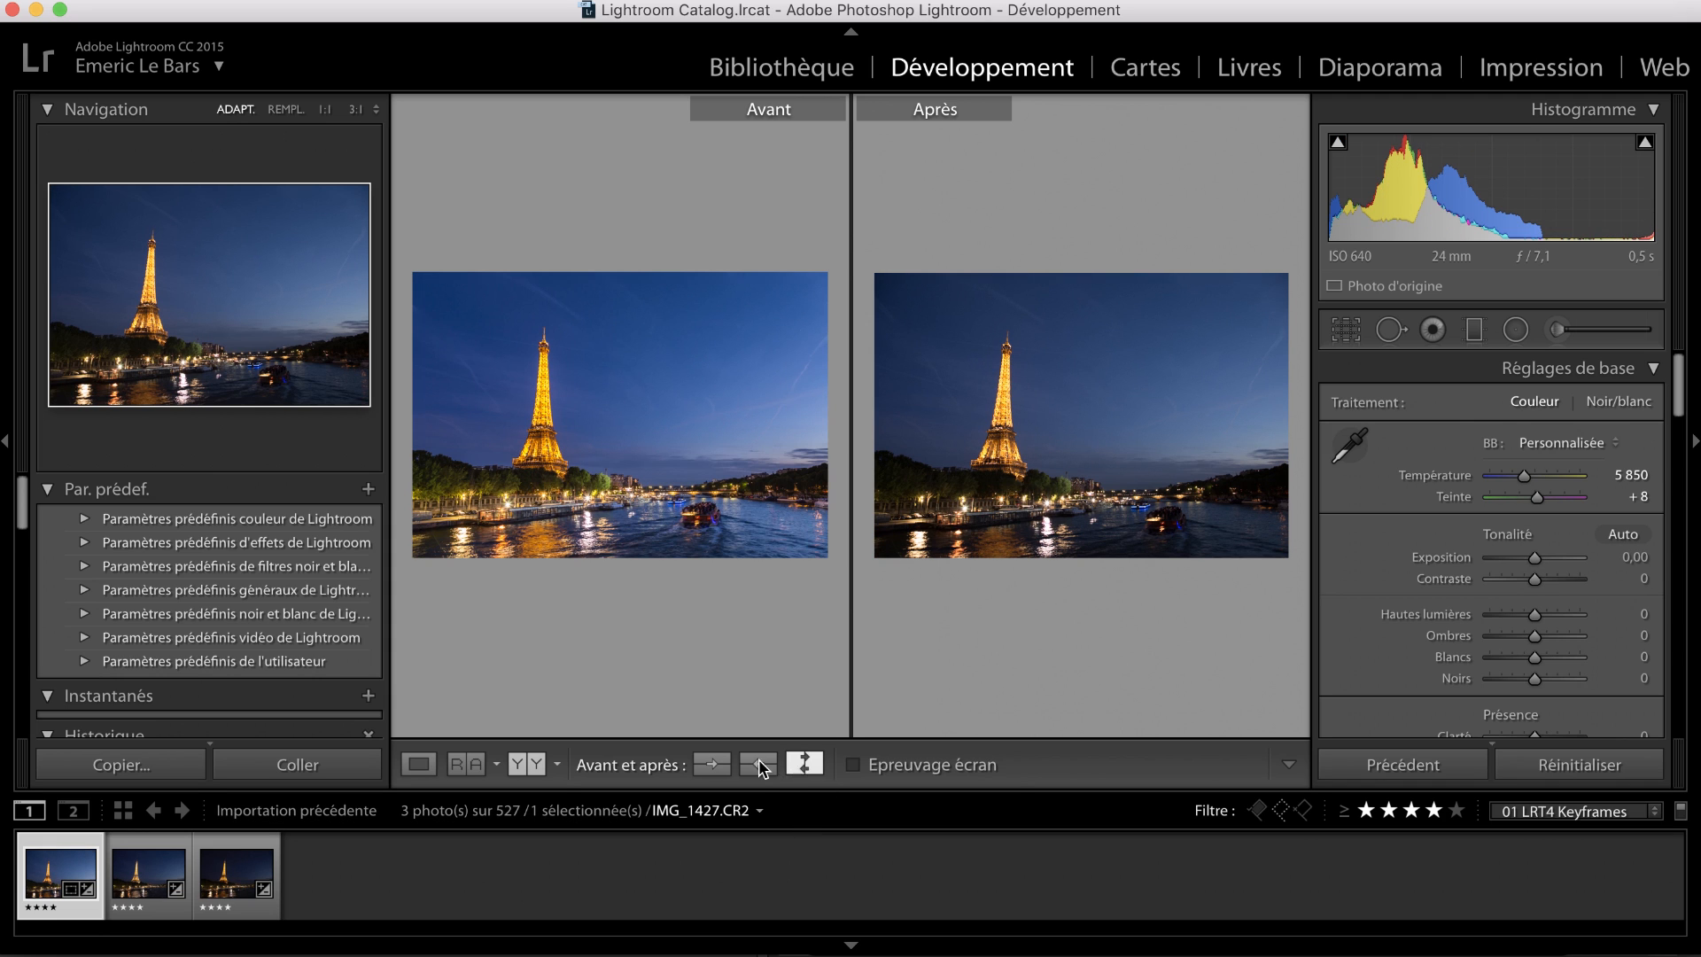
left_click(558, 764)
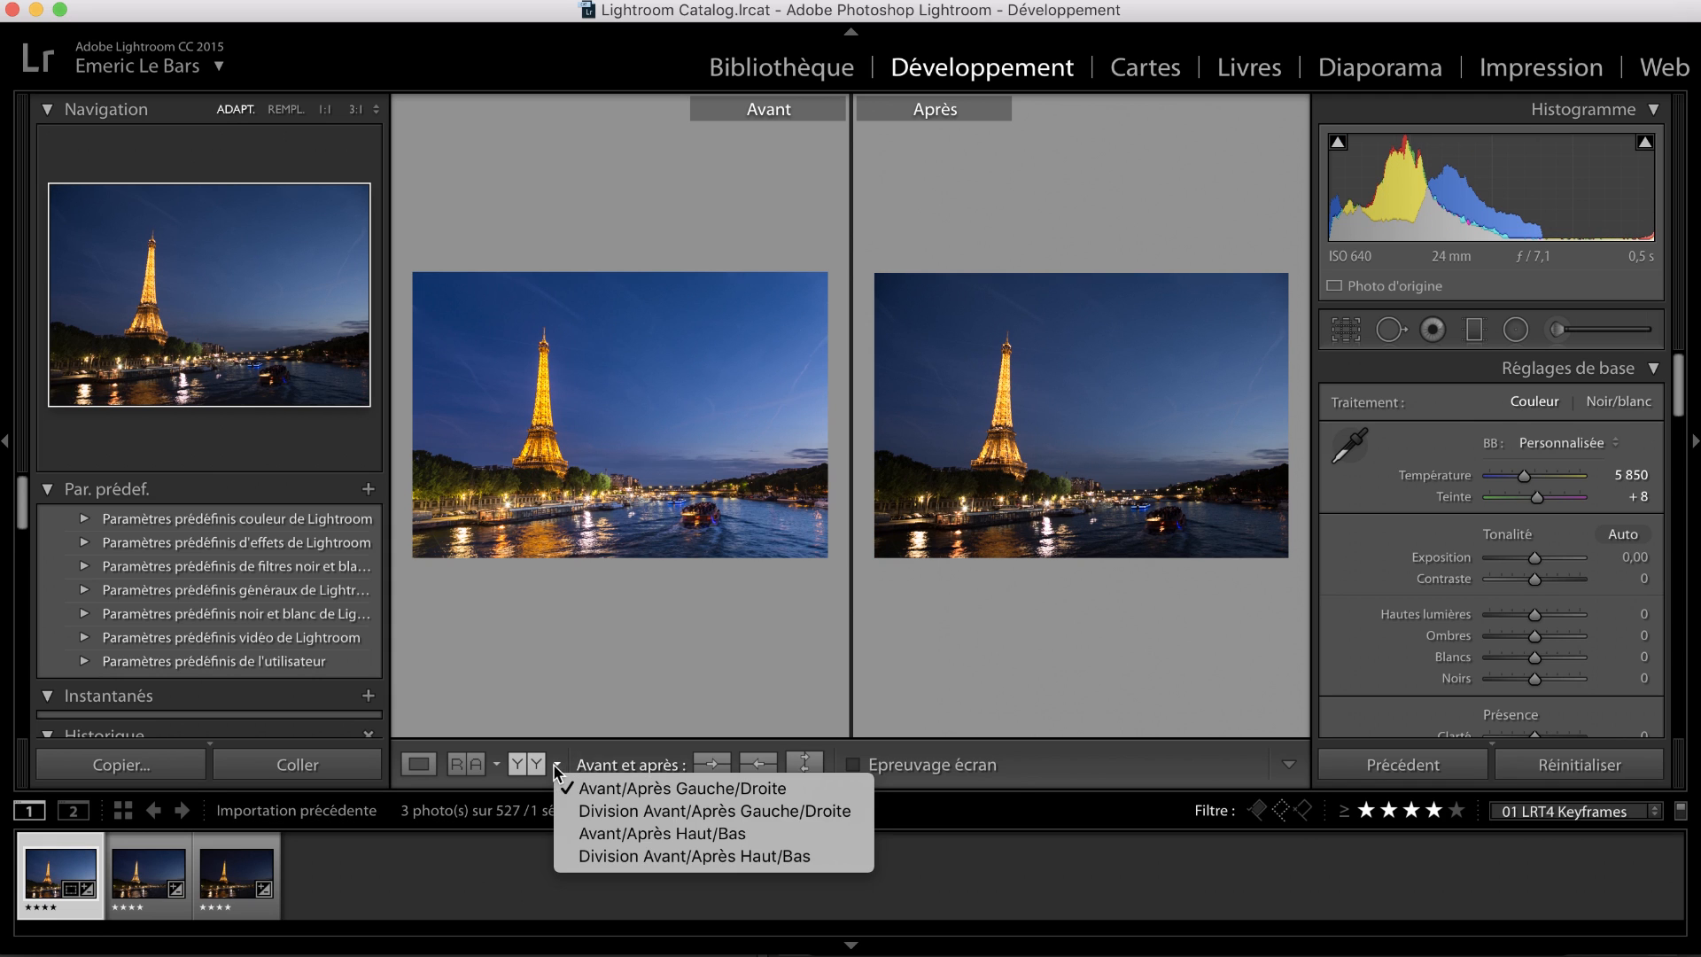
left_click(620, 810)
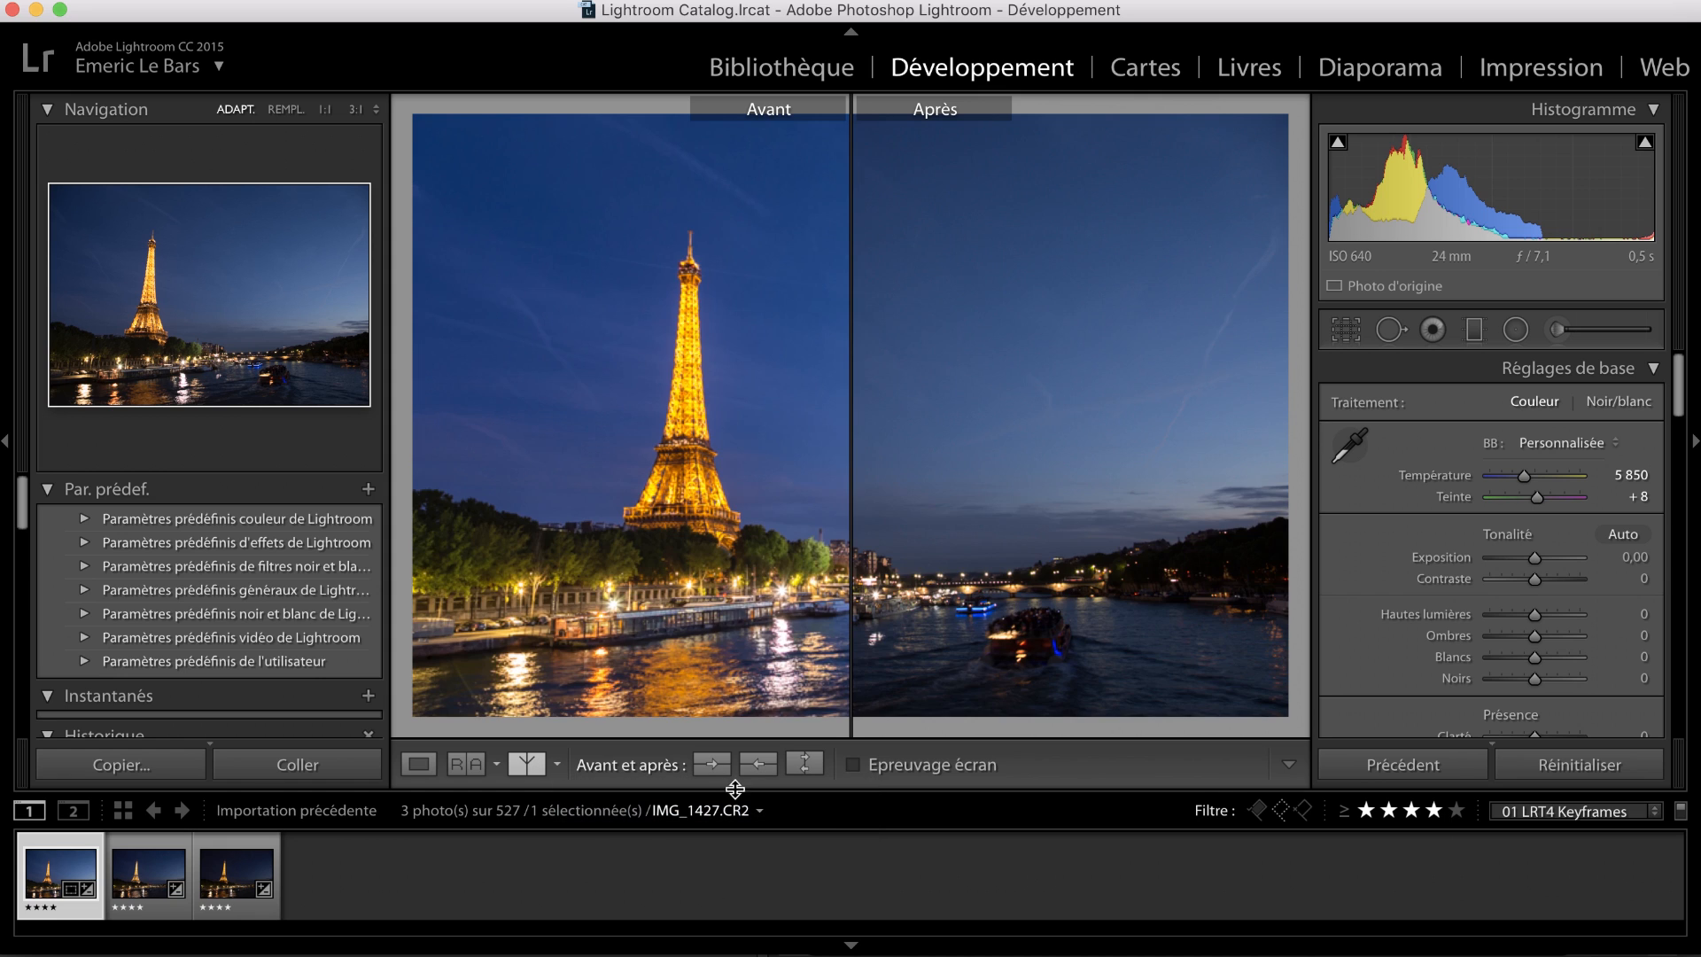
left_click(803, 767)
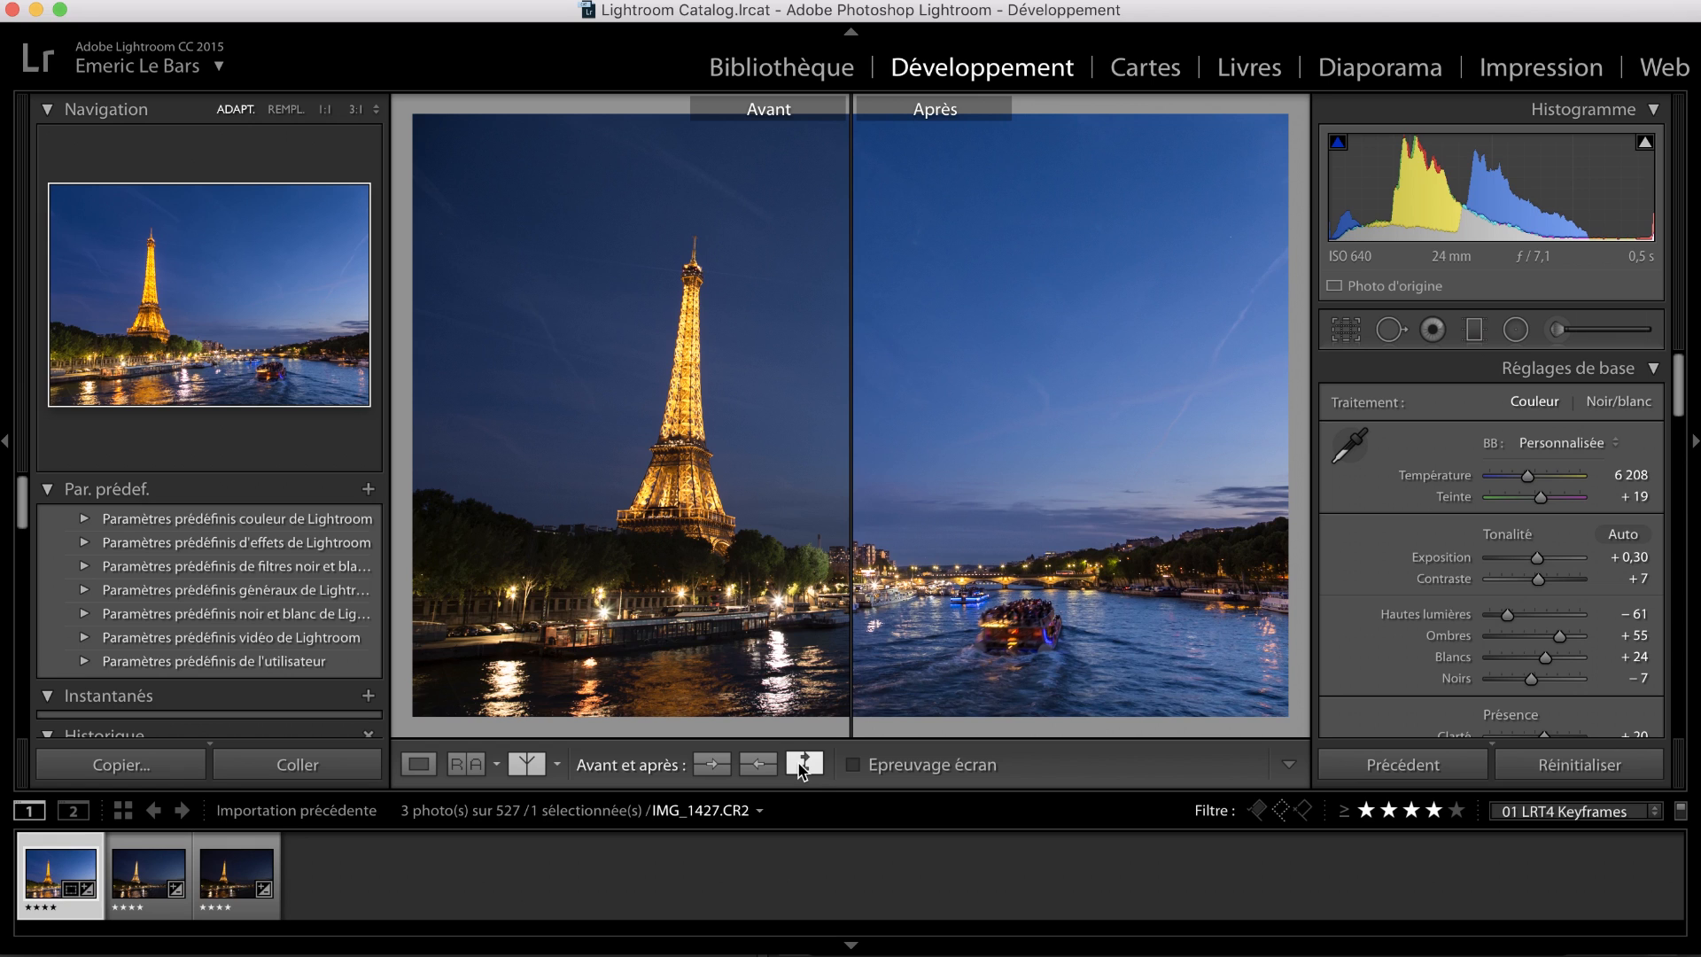
left_click(803, 767)
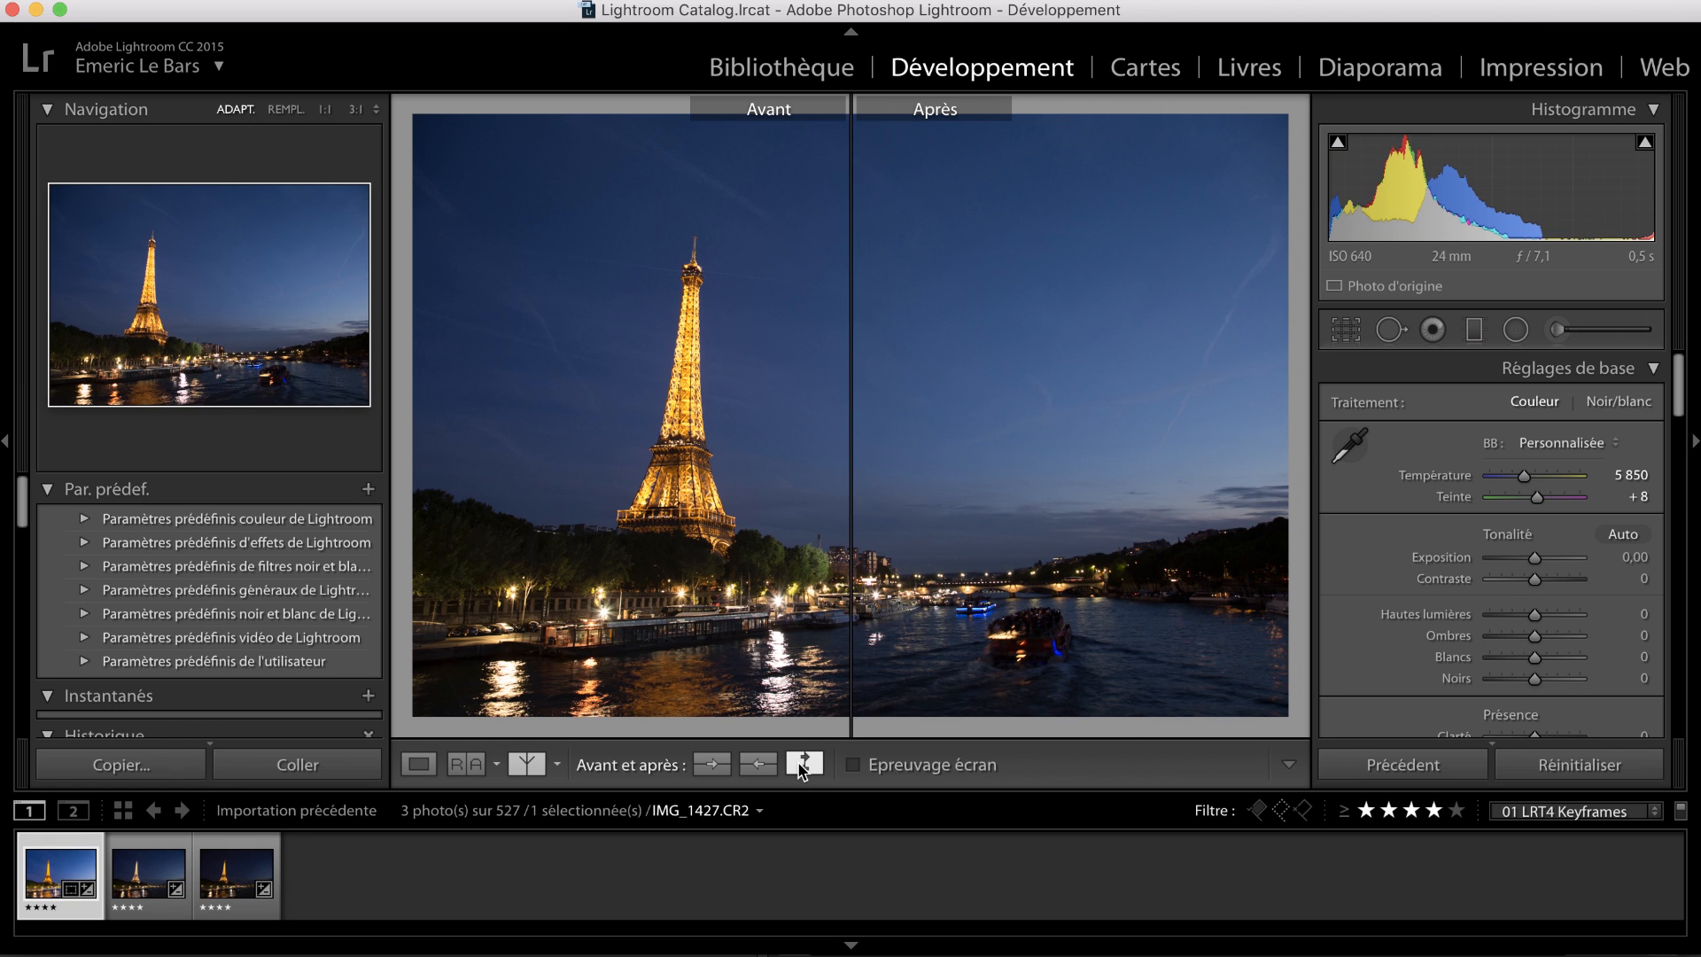
left_click(420, 764)
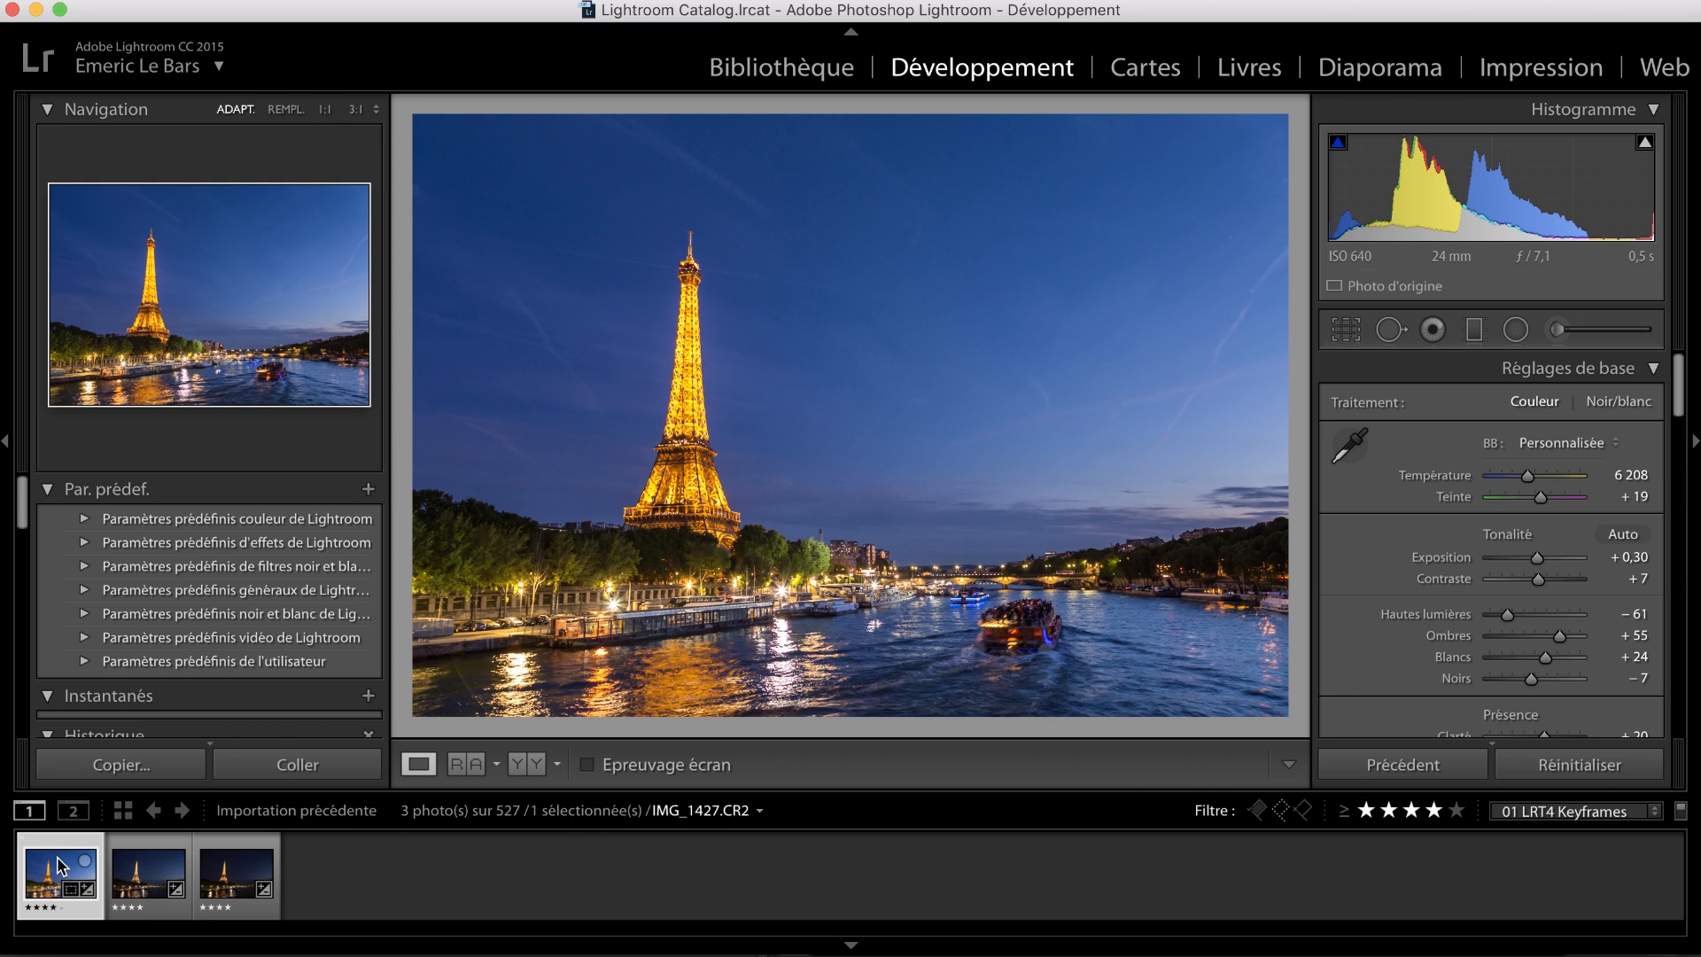
Step: Select all three keyframes and copy the first one's development to the others with the 01 LRTimelapse Sync Keyframes script
left_click(230, 886, "shift")
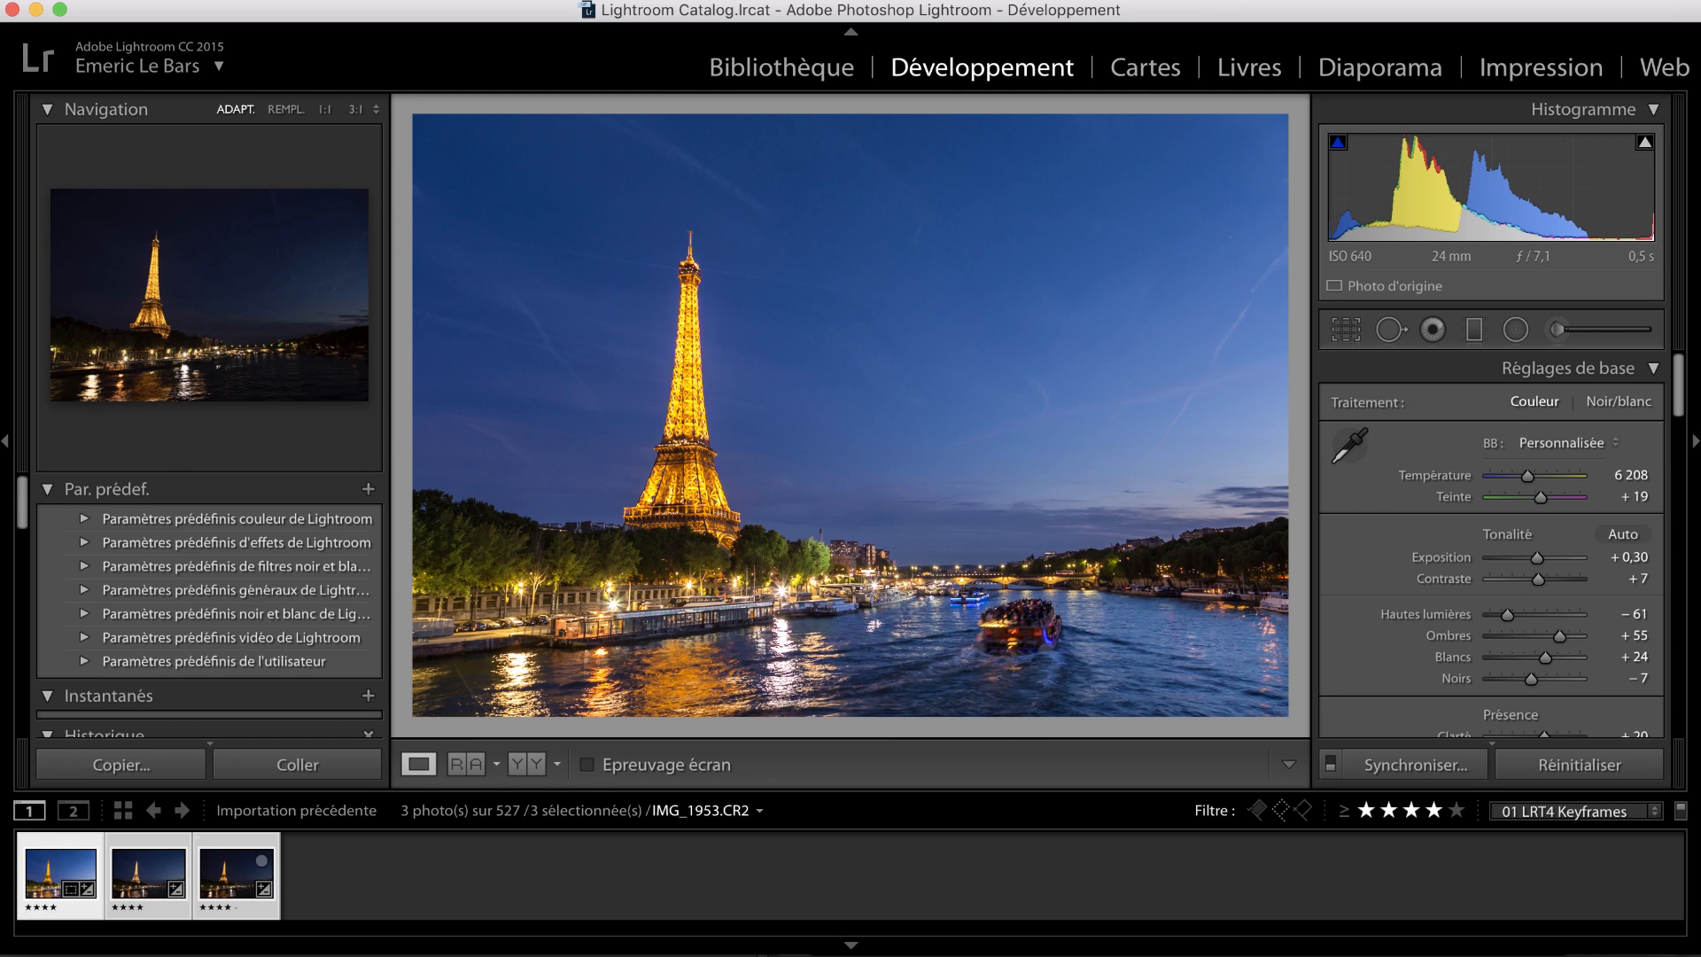
left_click(936, 2)
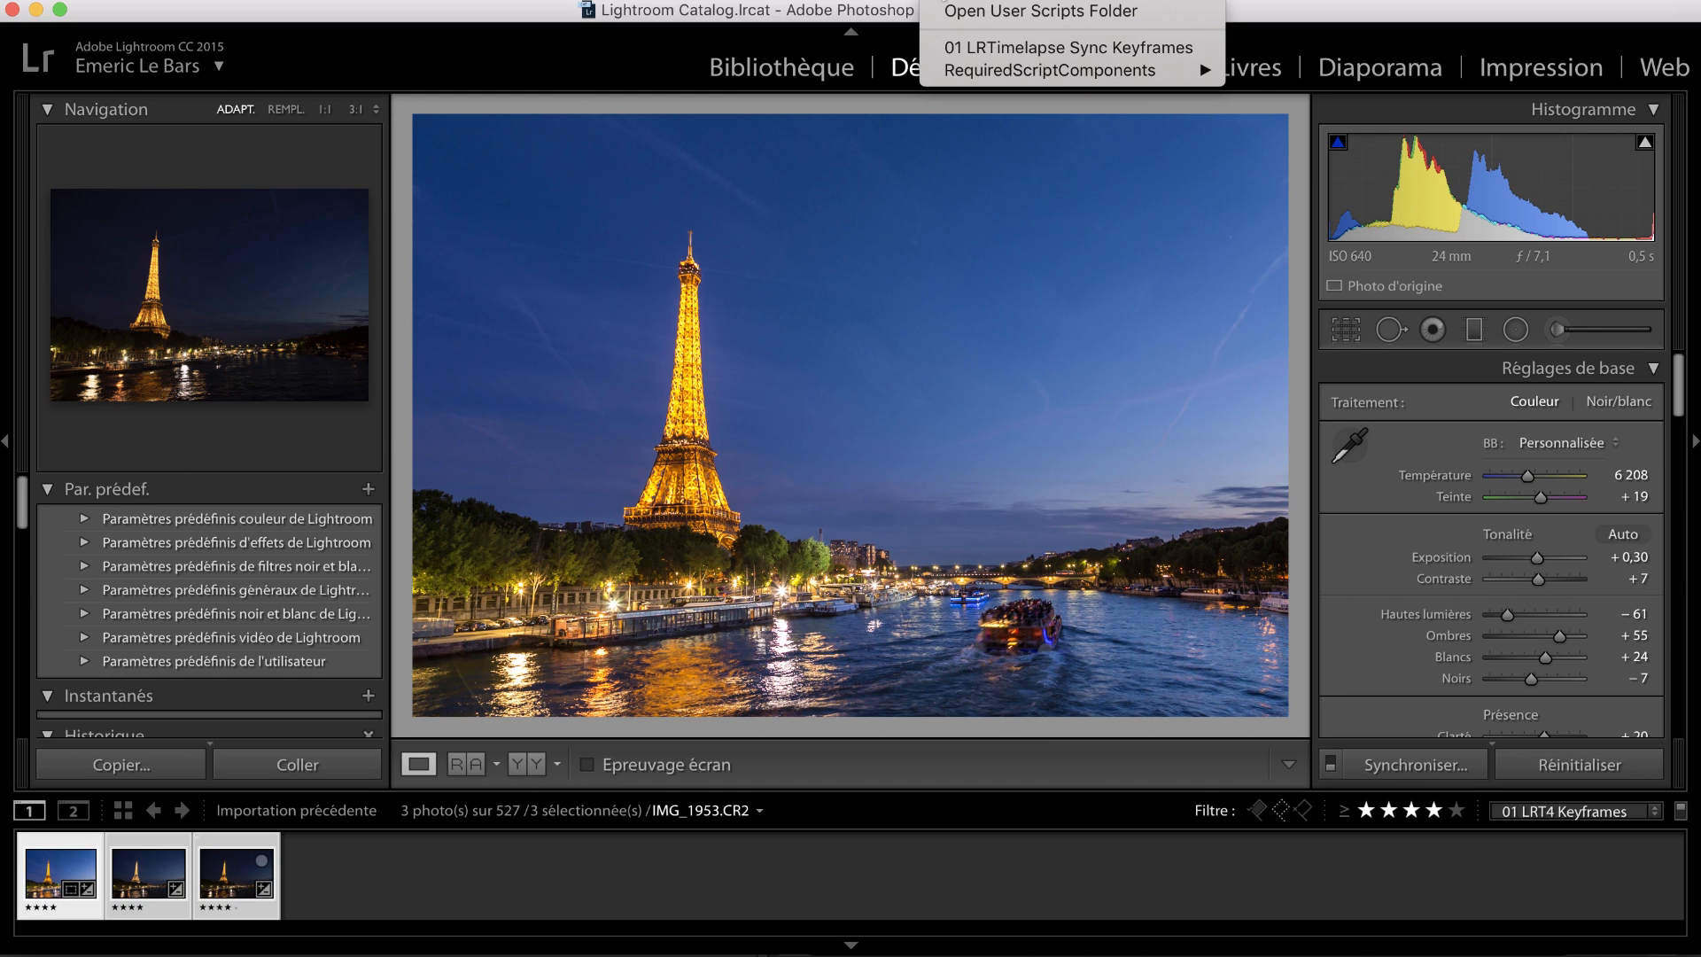
left_click(972, 48)
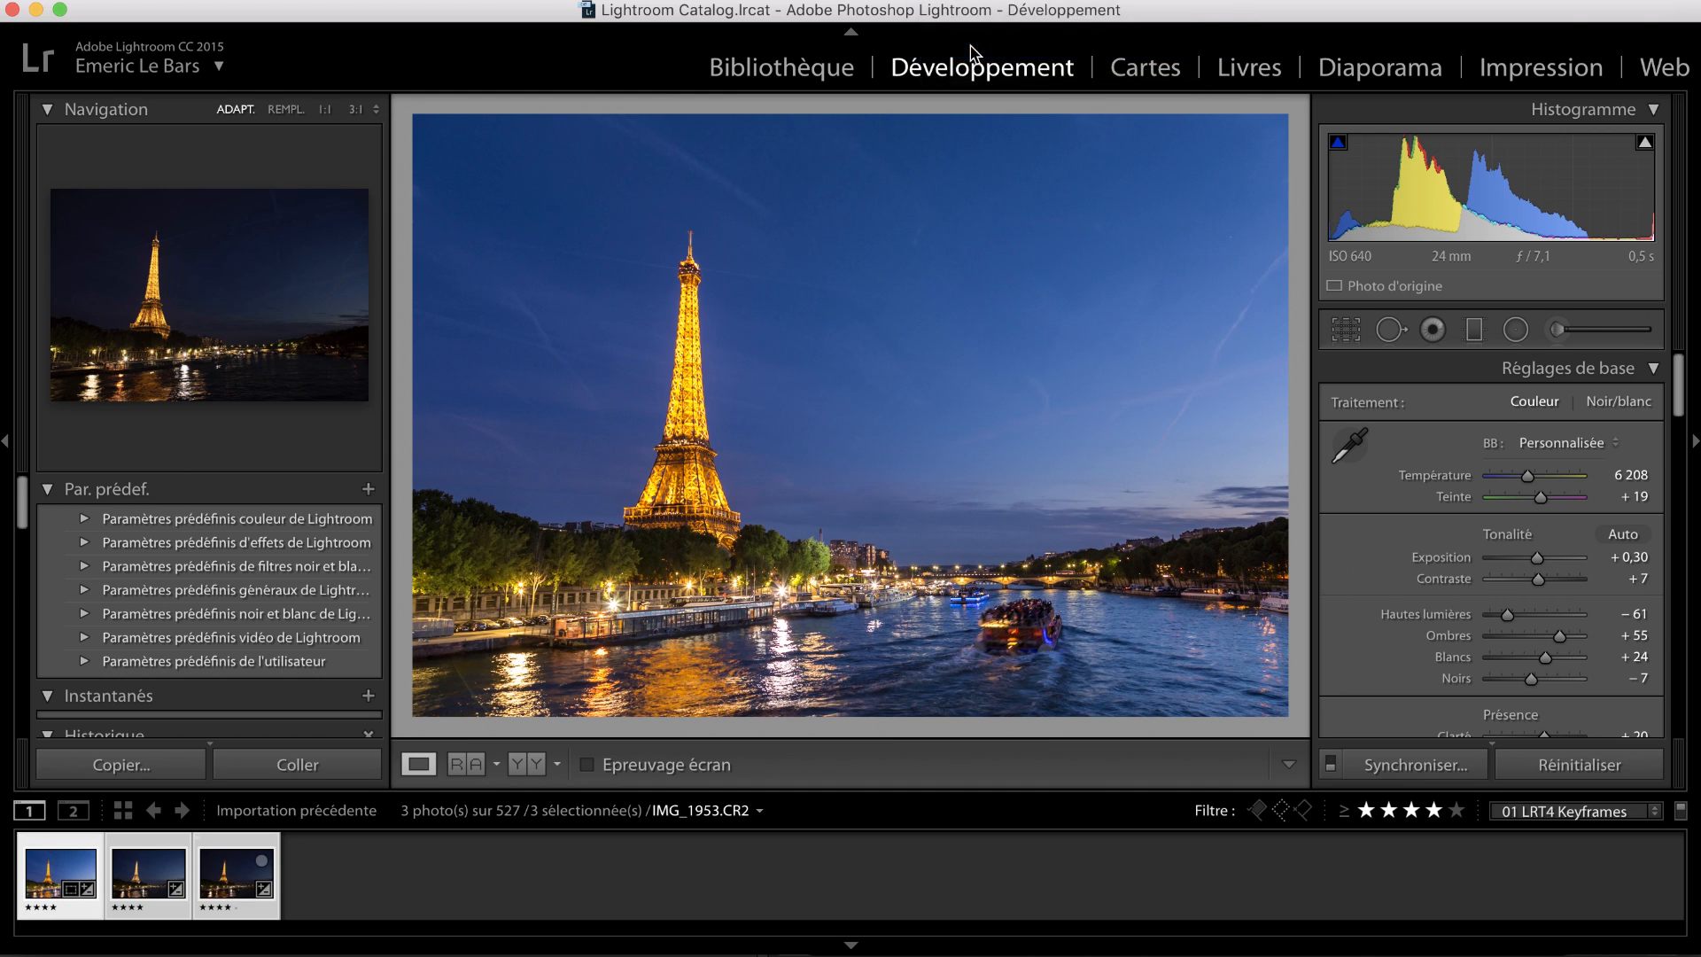
Step: Open the second keyframe, IMG_1690.CR2, and set its exposure to +0,80 and its white balance temperature to 6 098
left_click(144, 848)
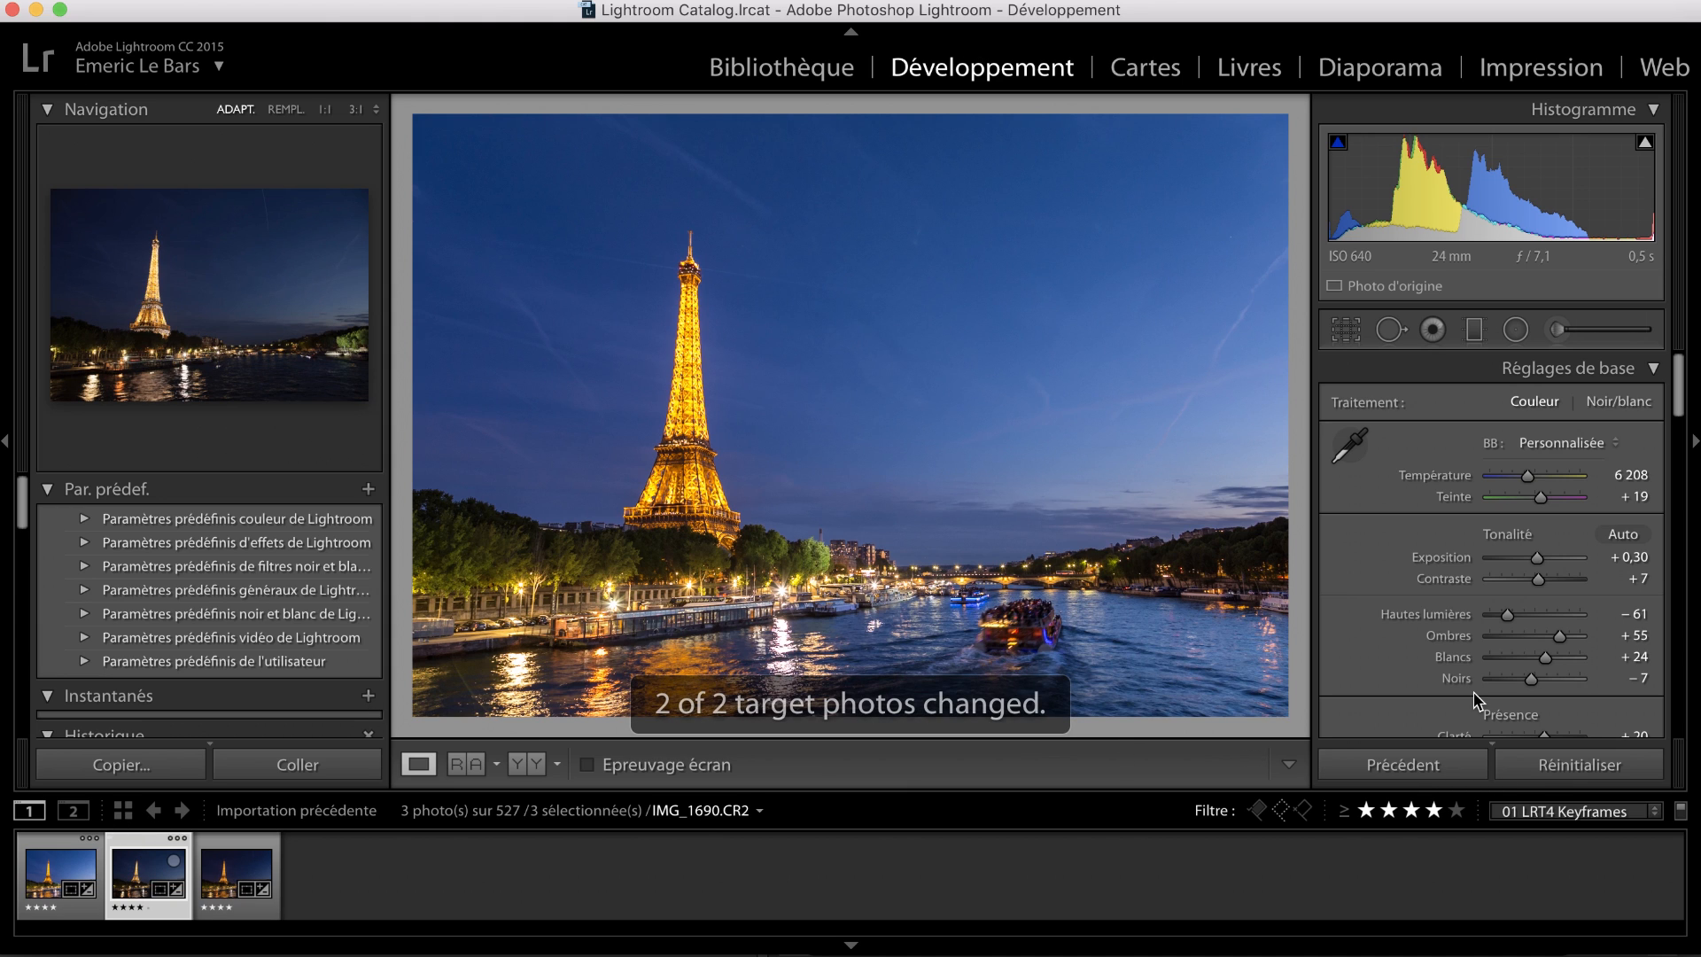
key("super+shift+d")
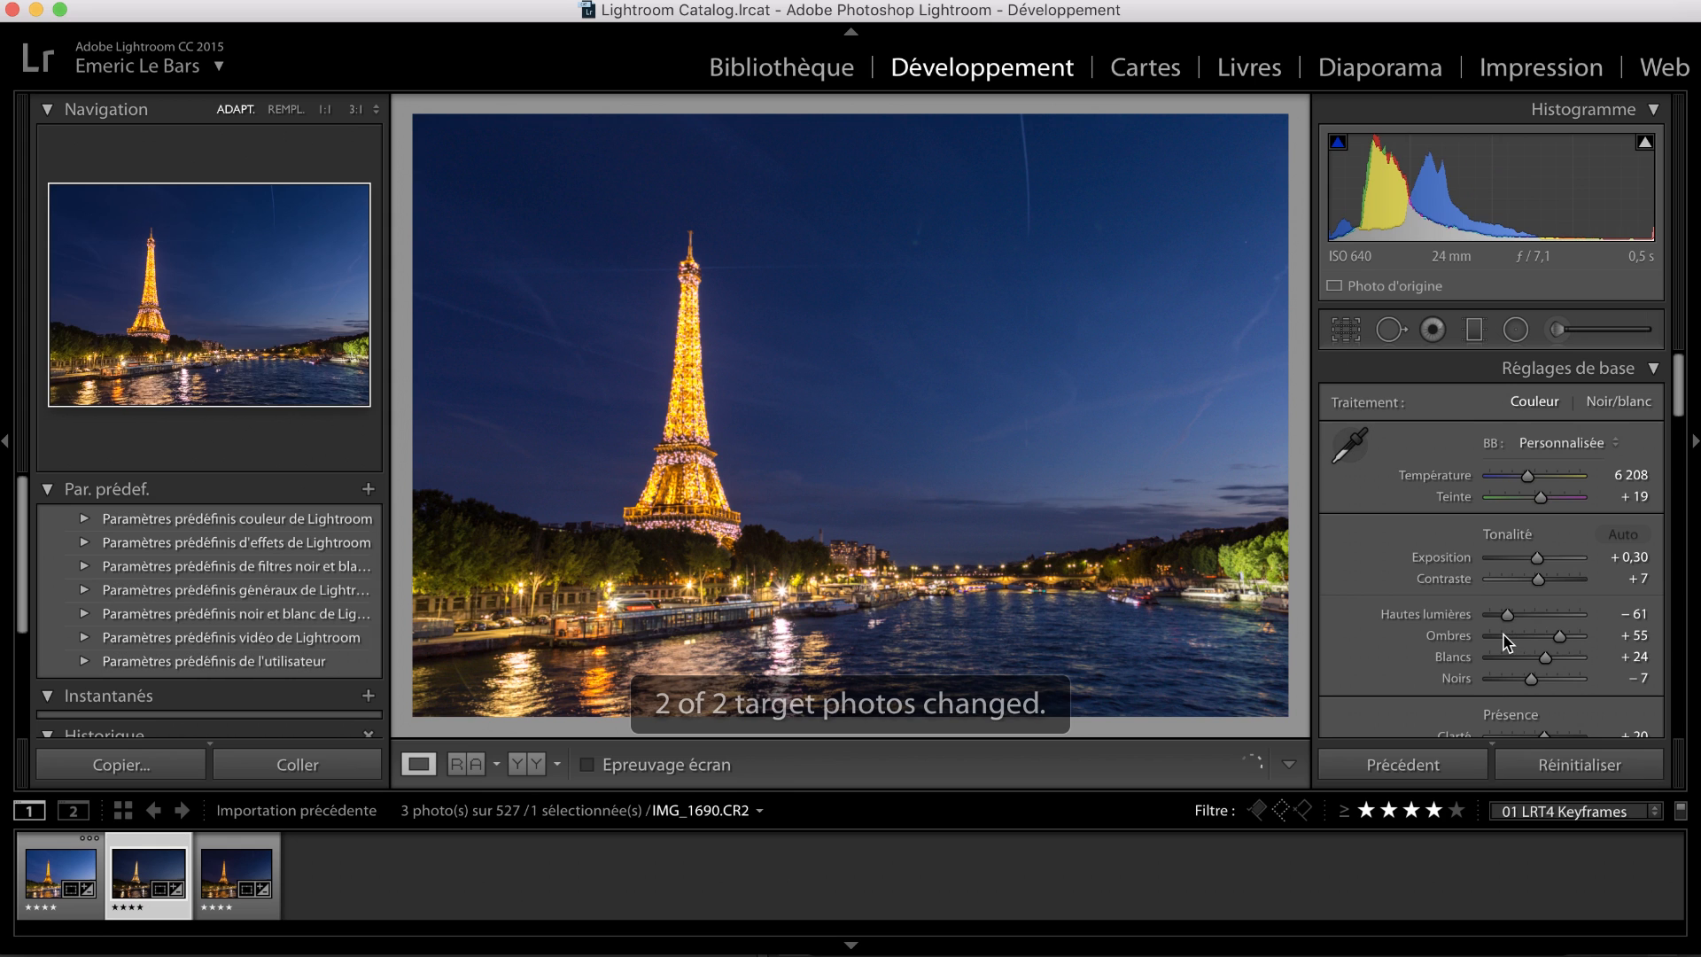
left_click(1537, 560)
left_click_drag(1536, 560, 1542, 564)
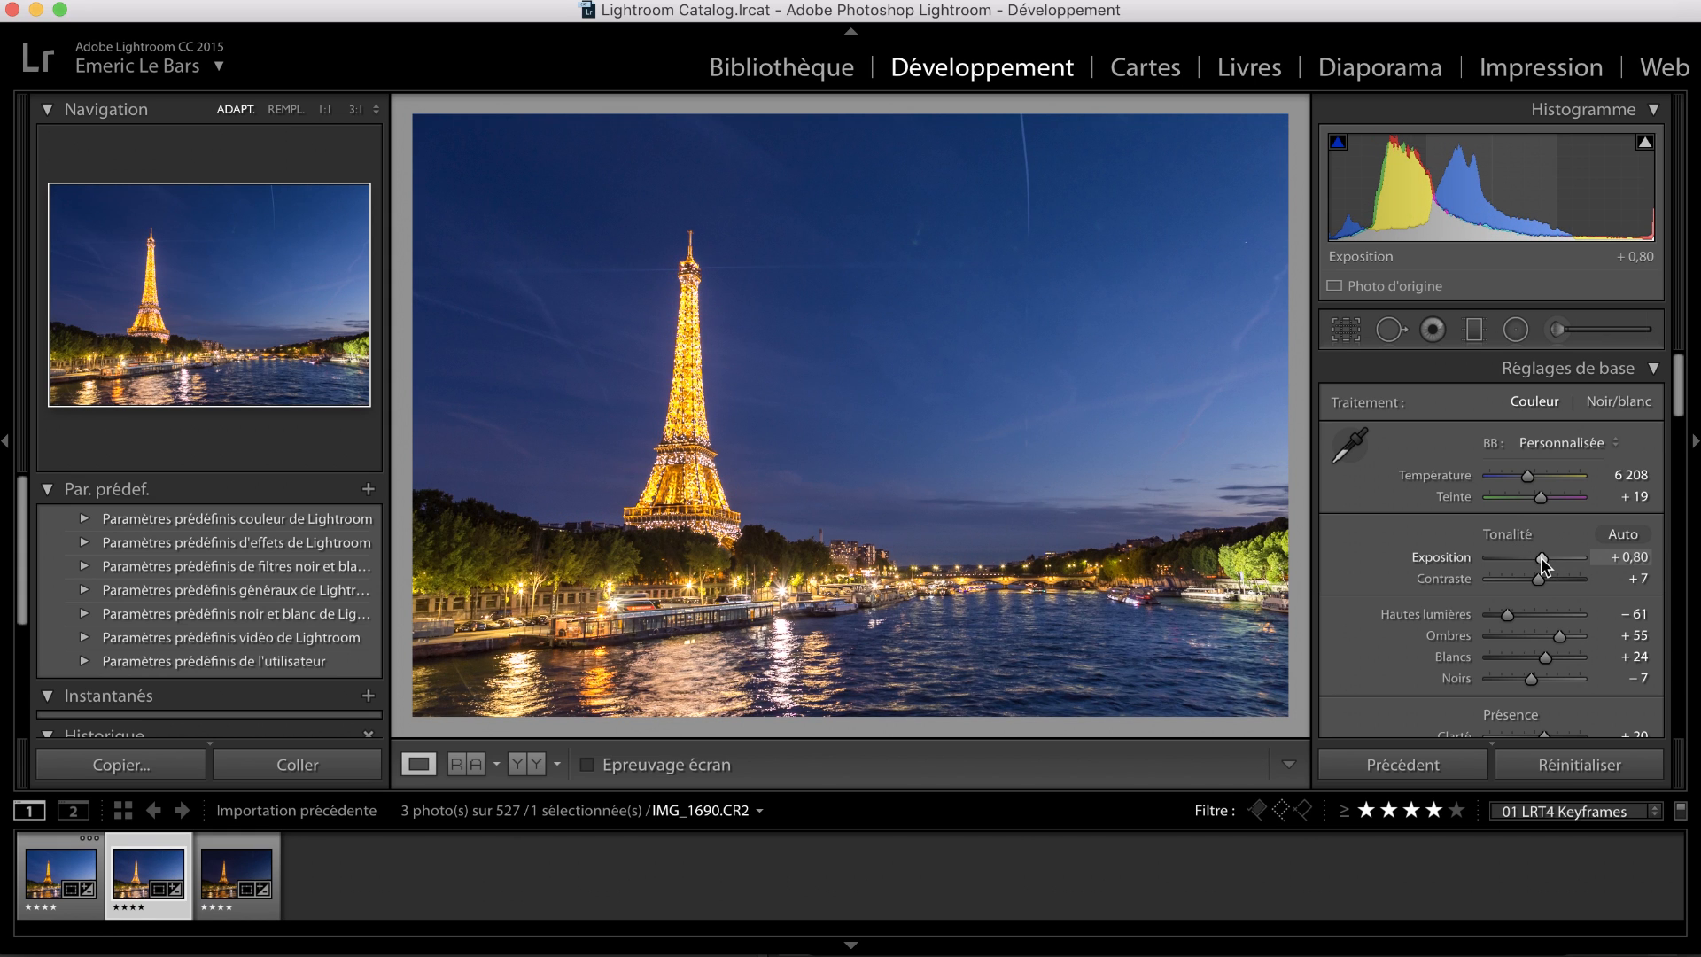
left_click_drag(1527, 480, 1528, 484)
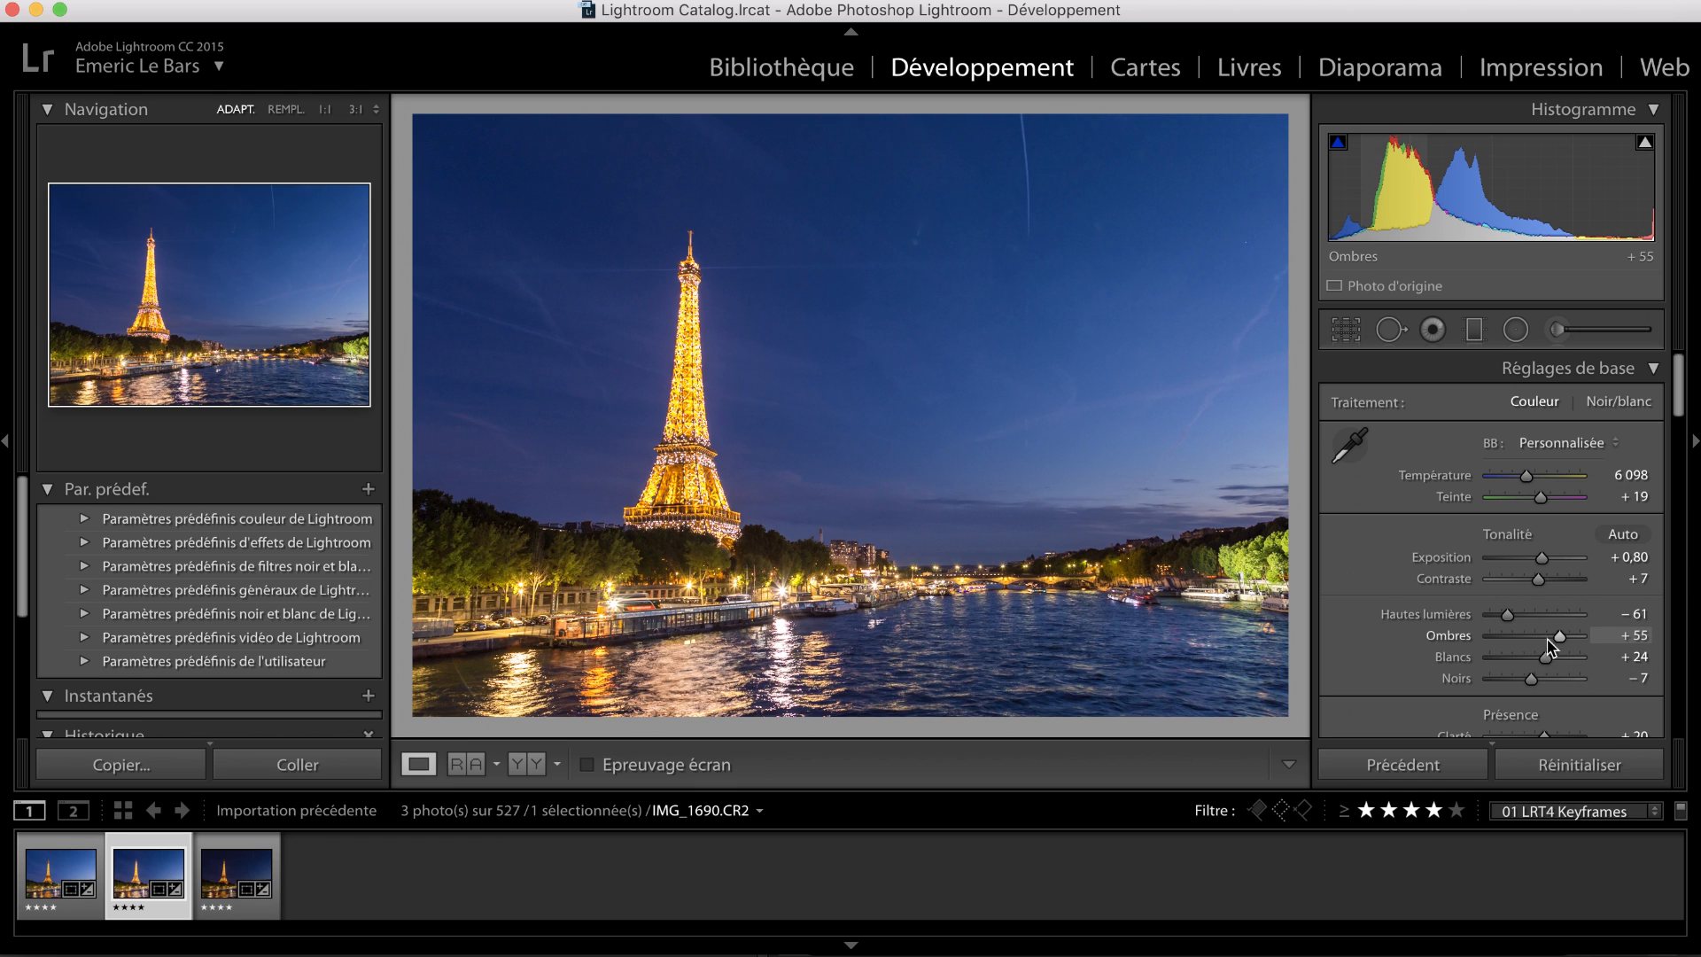
Step: Set the shadows of the graduated filter along the horizon to 24 on IMG_1690.CR2 and finish editing the filter
left_click(1474, 330)
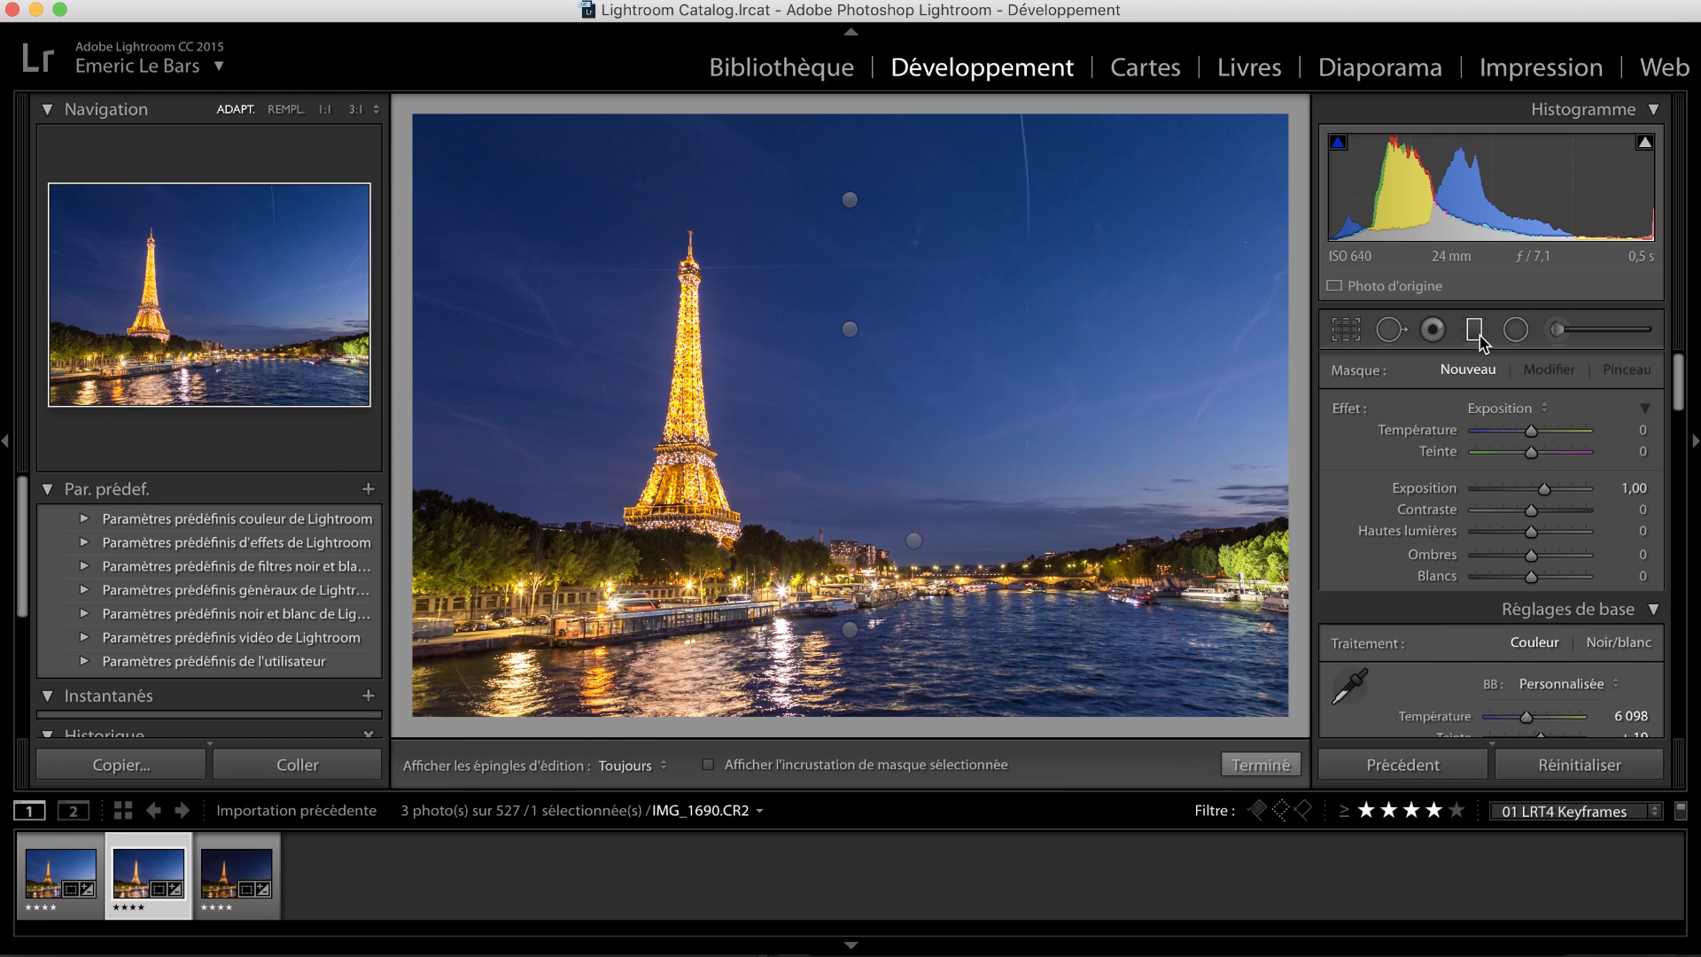
left_click(913, 541)
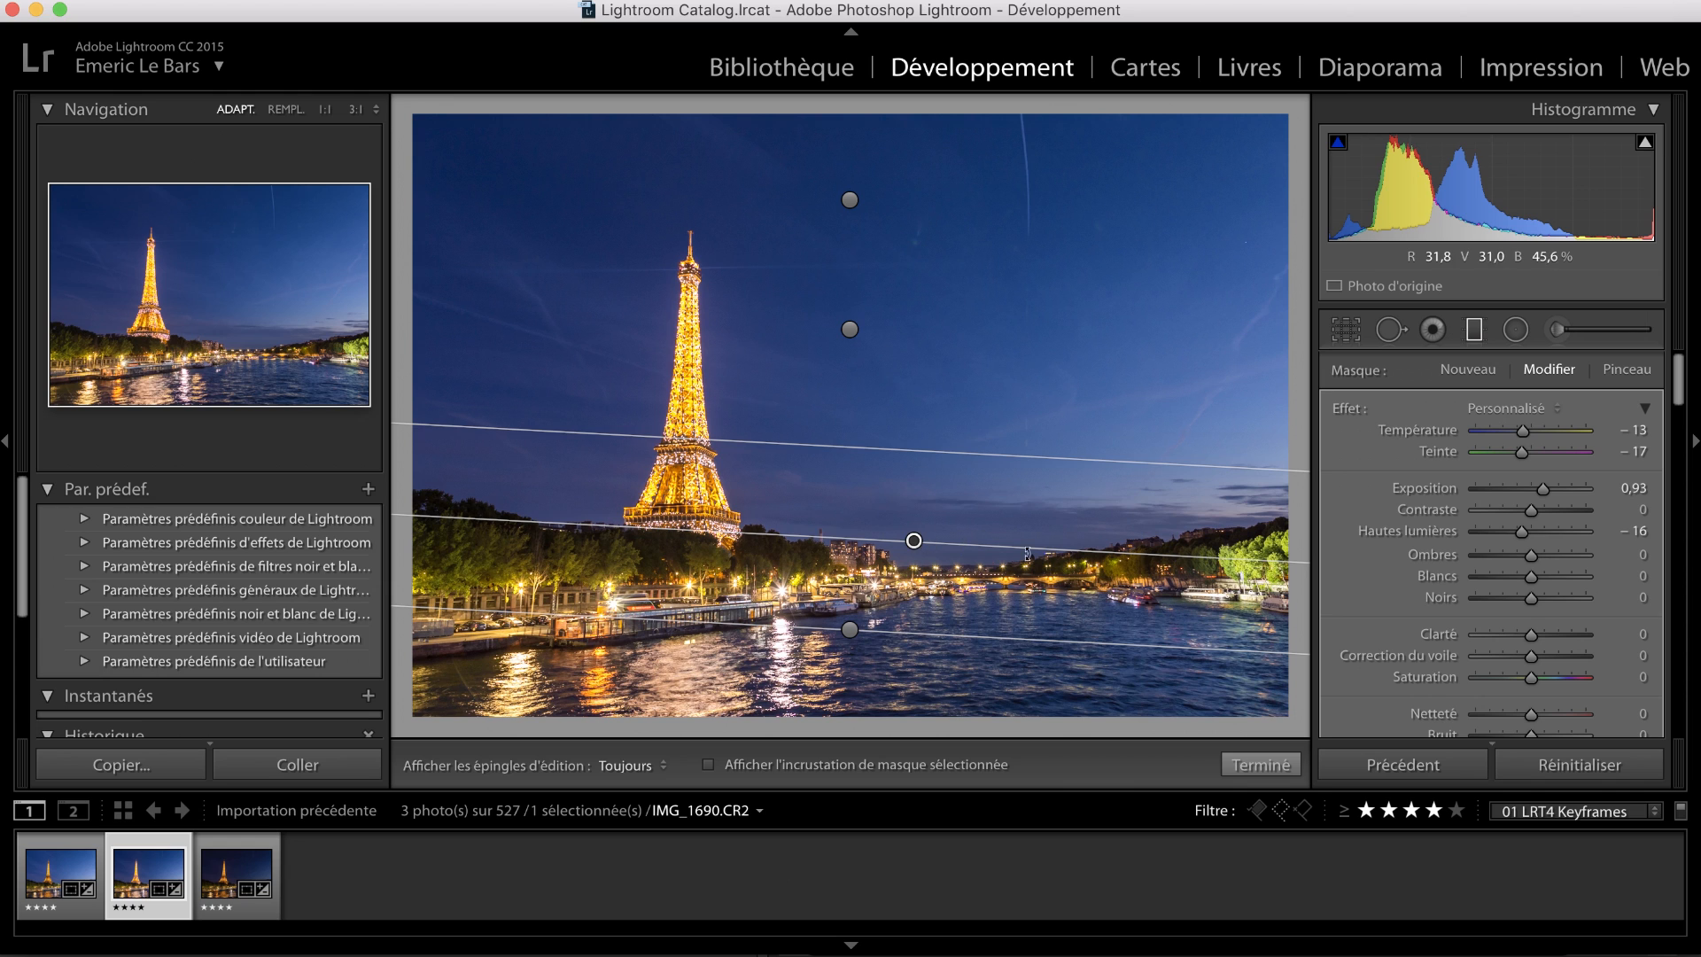
left_click_drag(1530, 555, 1546, 563)
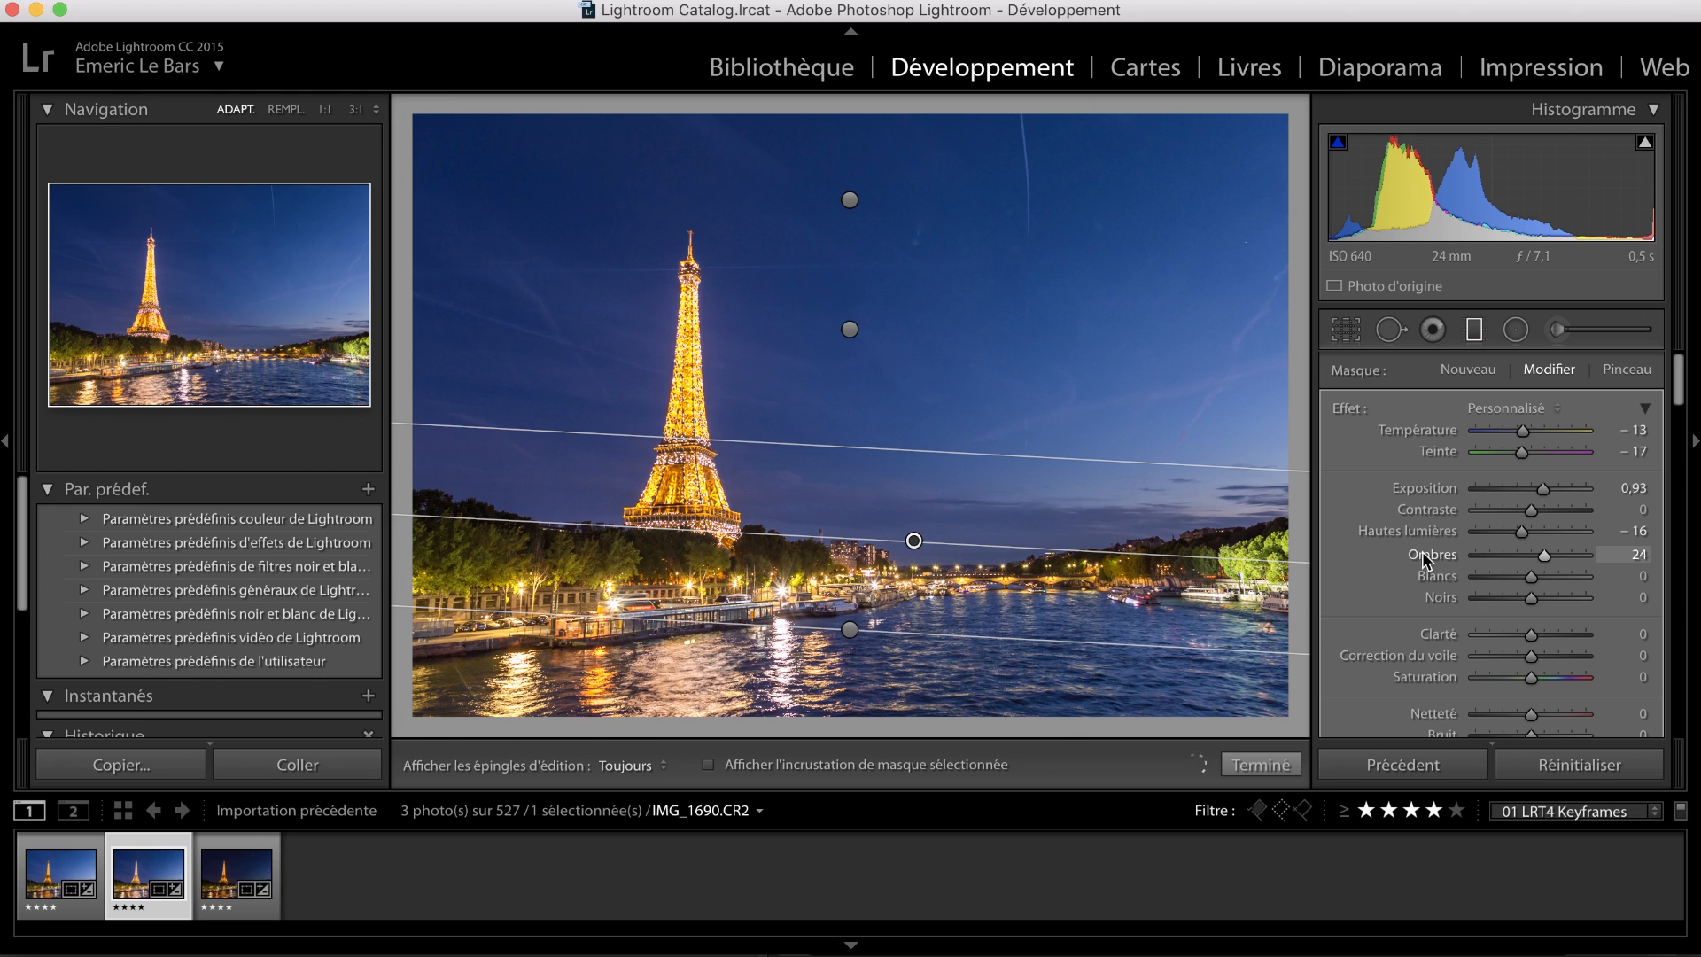
left_click(1243, 763)
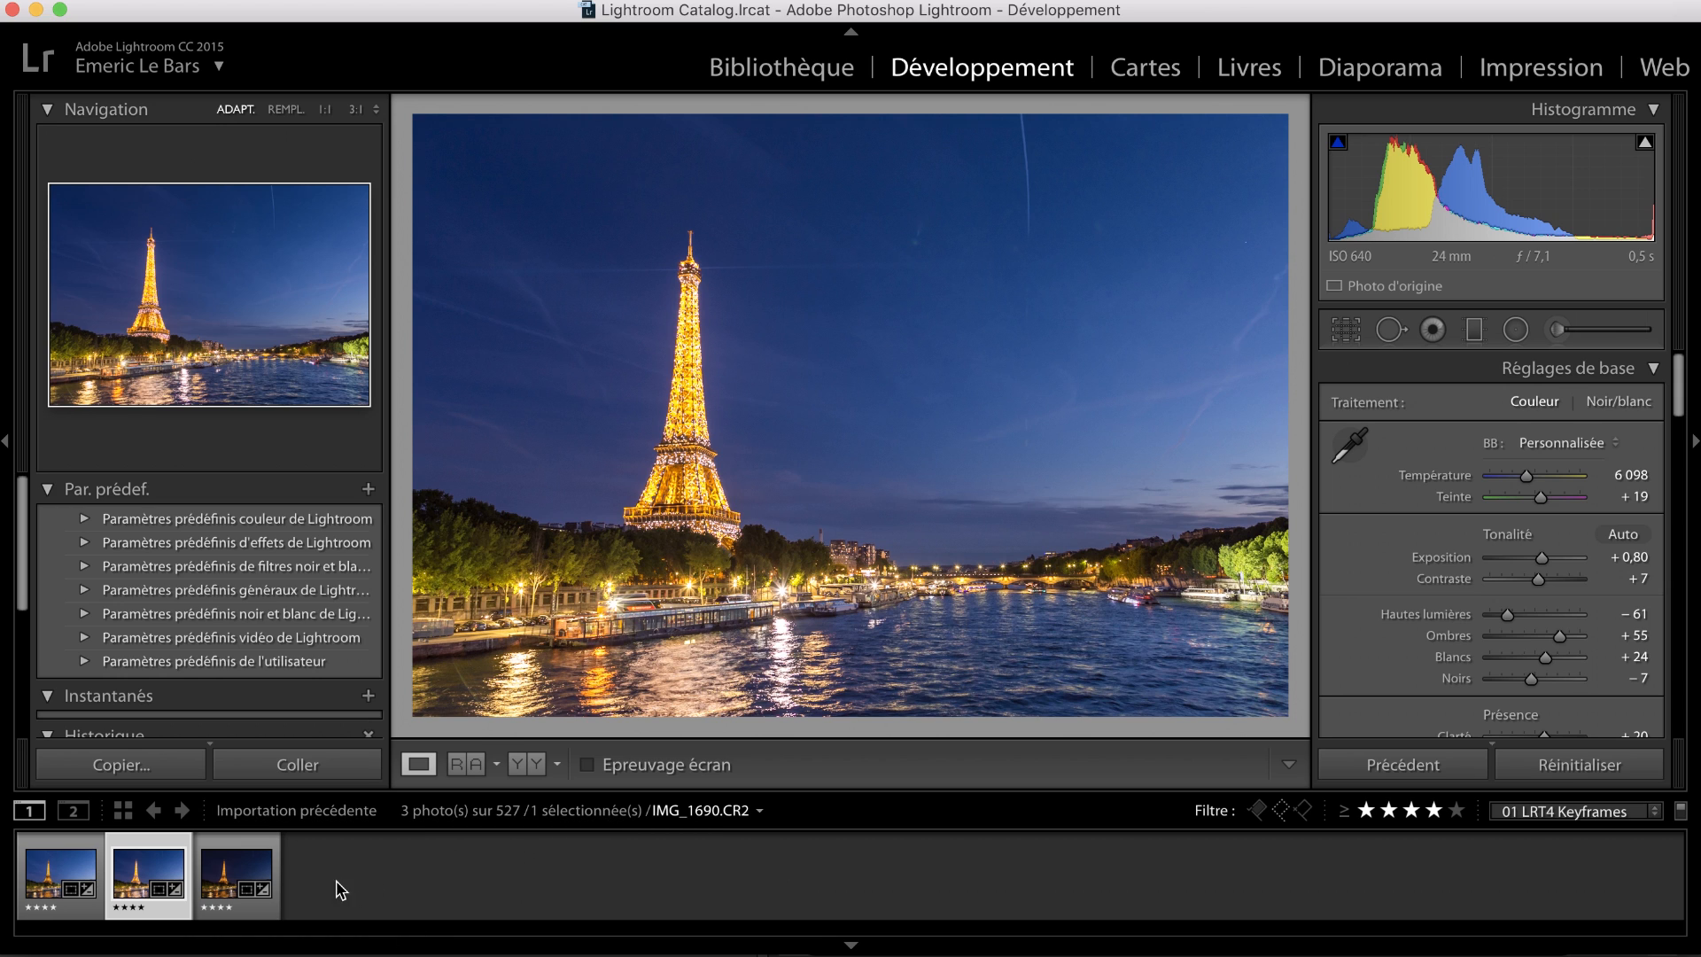
Step: Select the third keyframe together with the second and copy the second's development to it with the LRTimelapse Sync Keyframes script
left_click(235, 877, "shift")
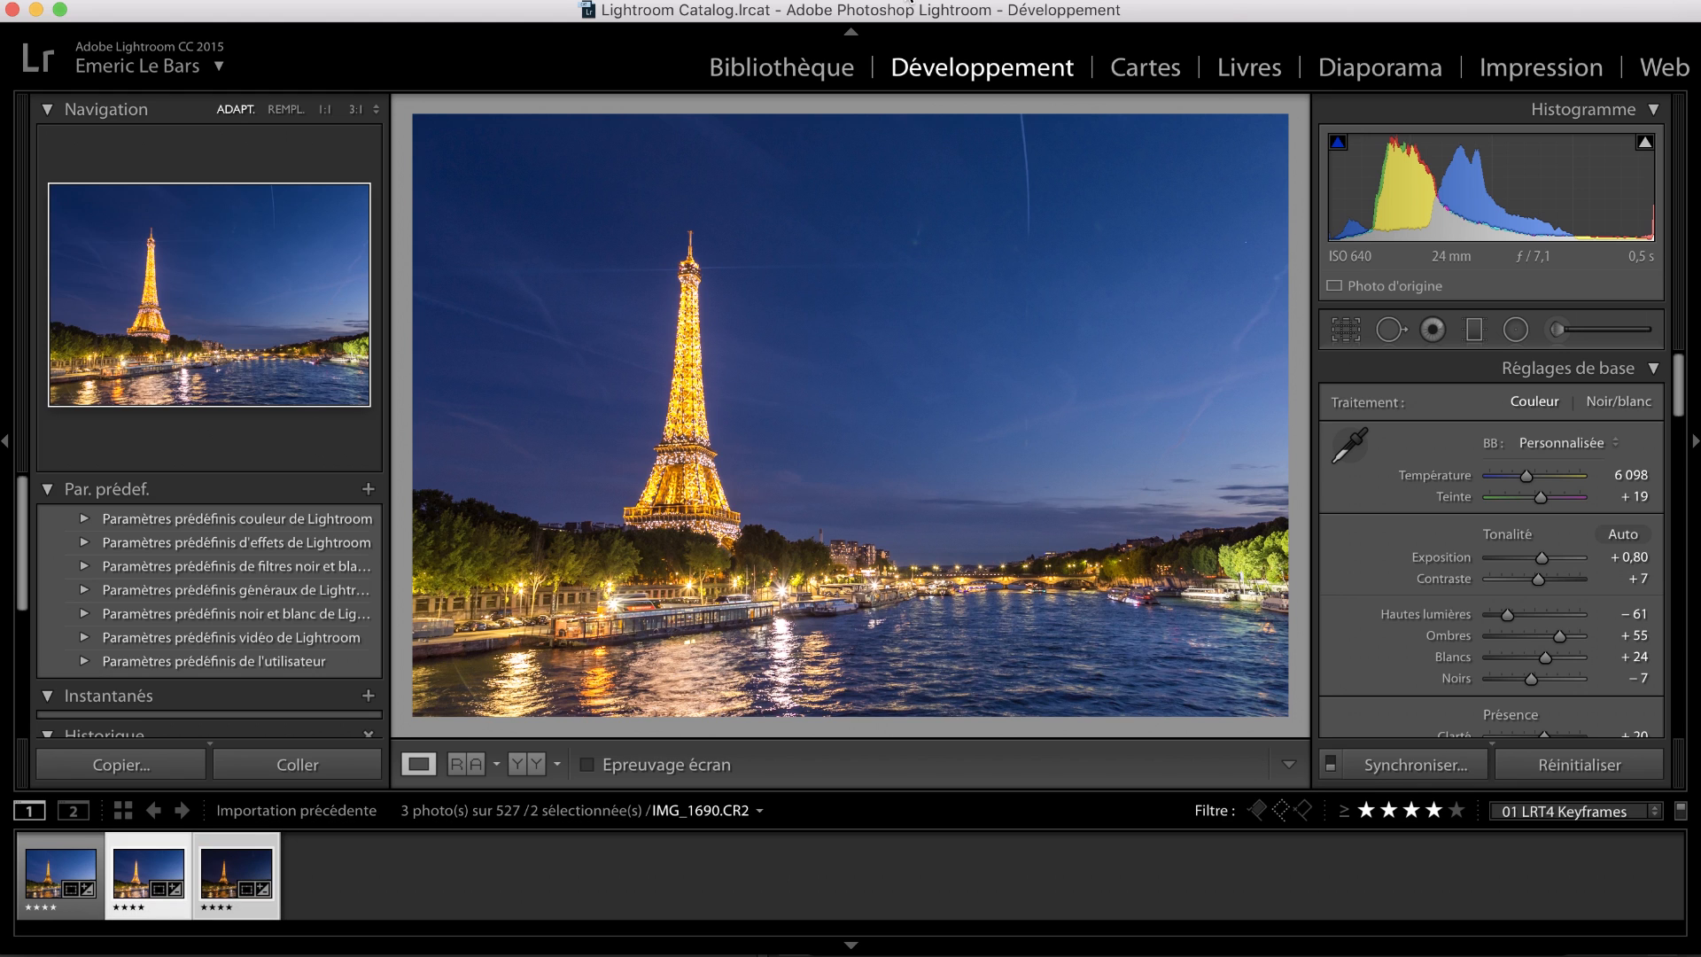
left_click(966, 2)
left_click(974, 51)
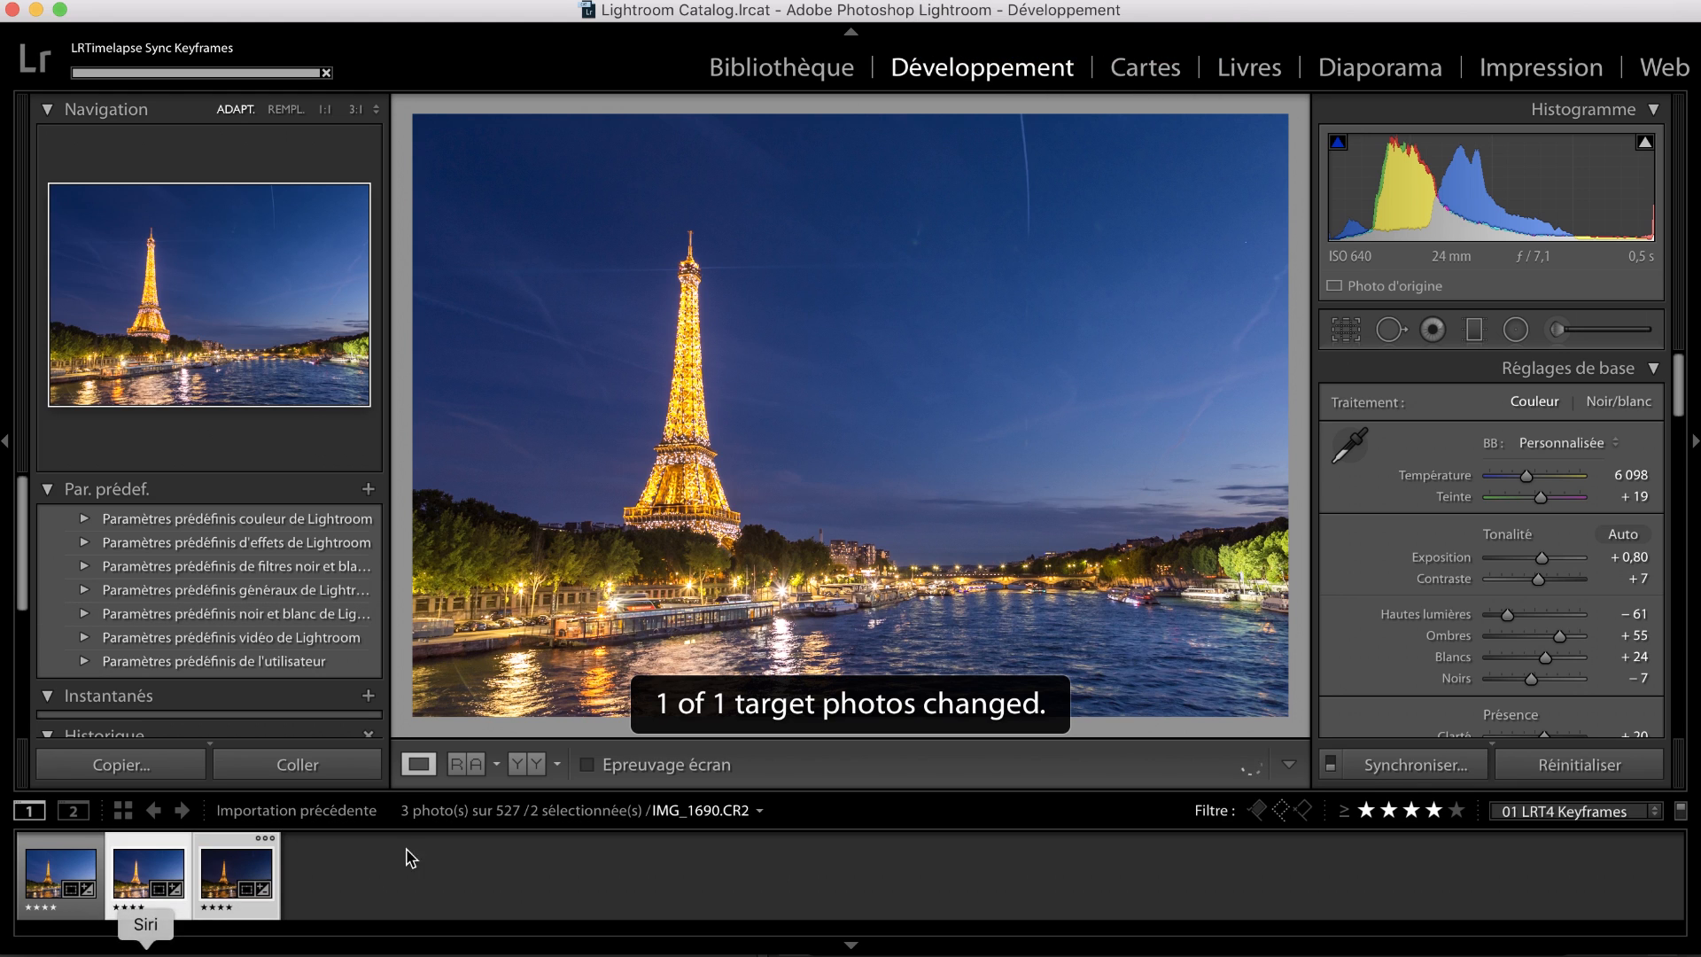
Step: Open the third keyframe, IMG_1953.CR2, and set its temperature to 4 931, blacks to −2 and exposure to +0,95
left_click(221, 849)
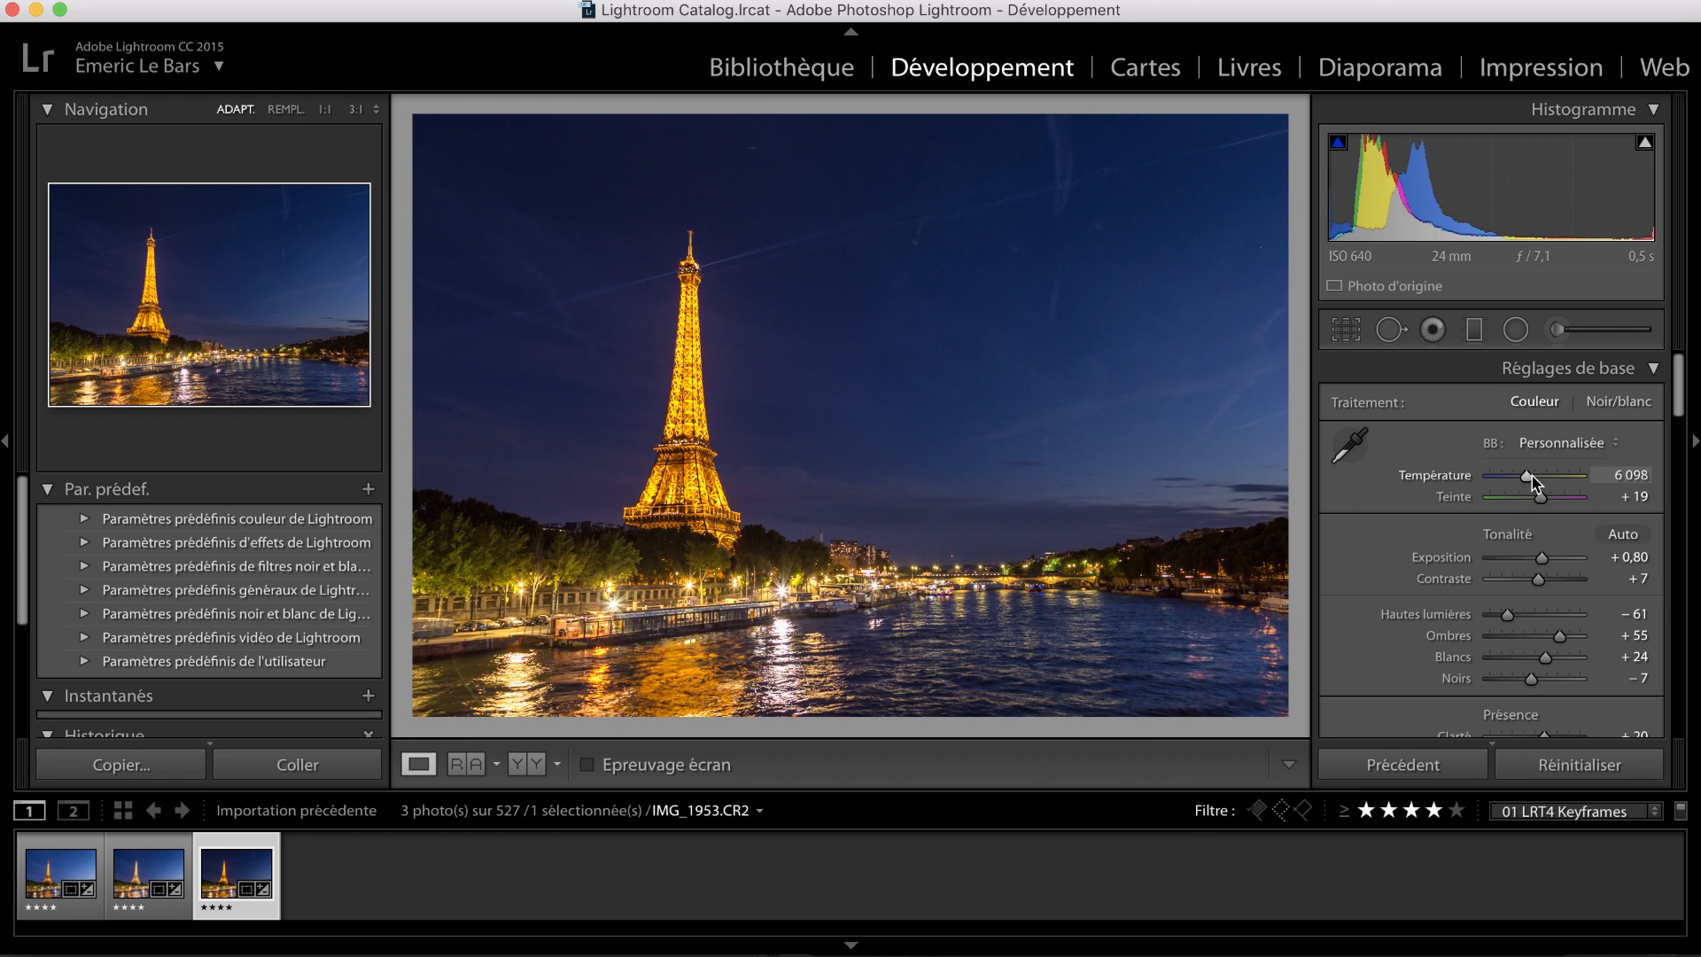
left_click_drag(1528, 479, 1519, 481)
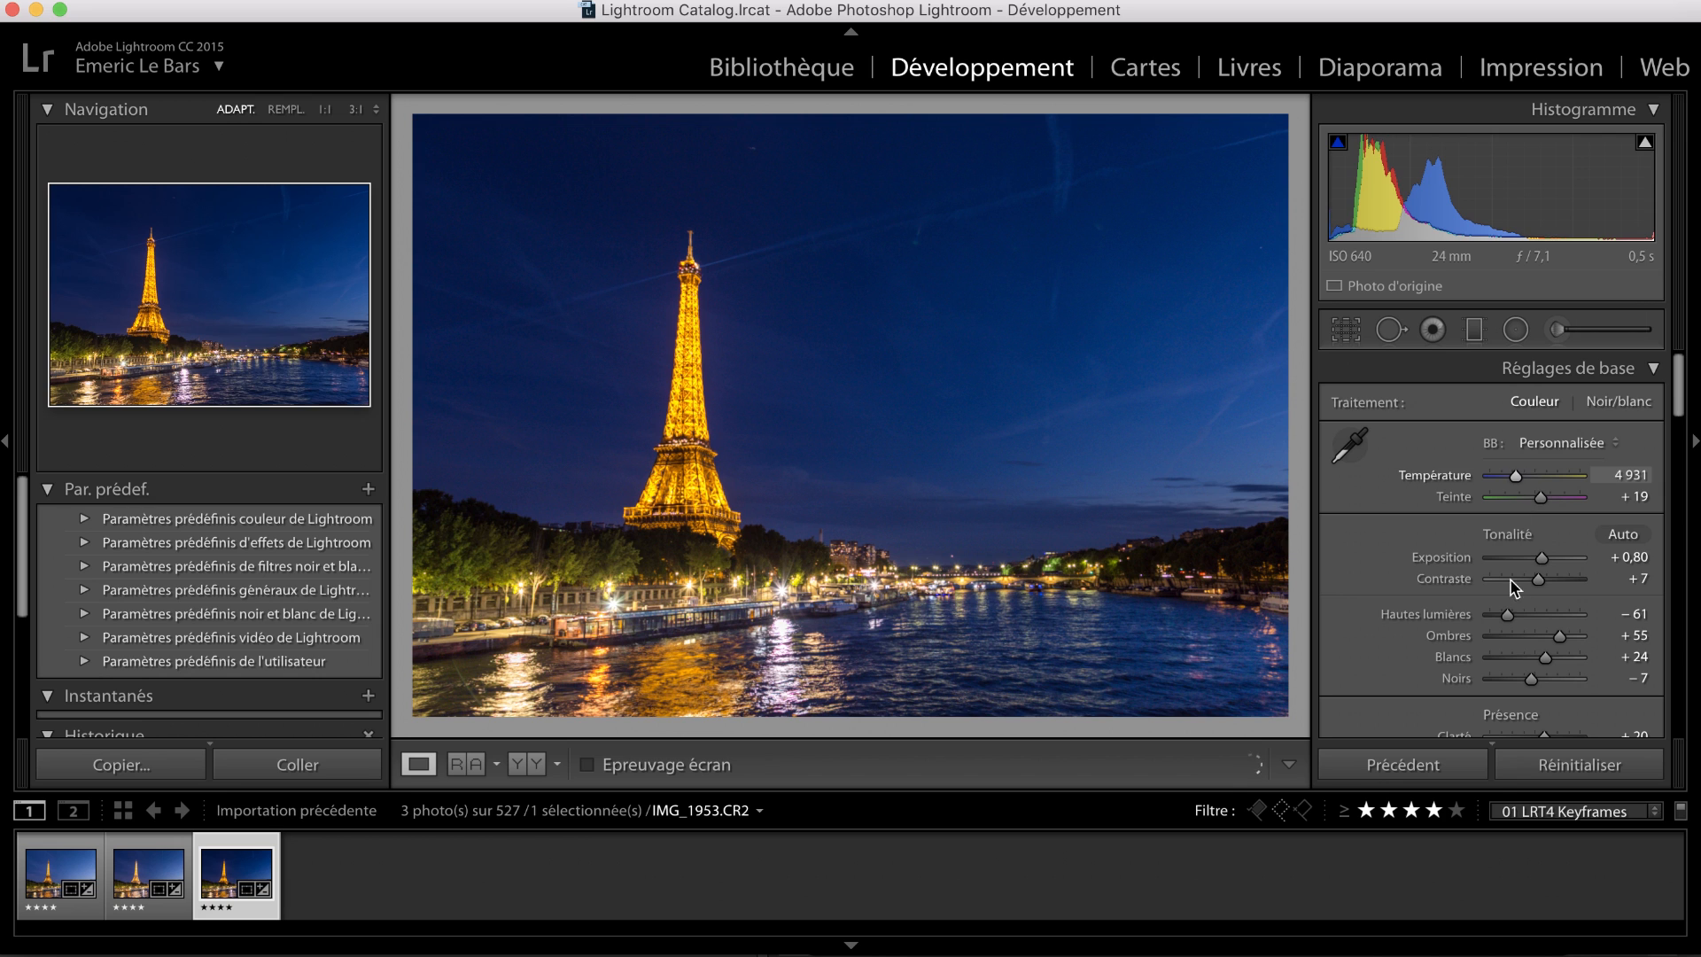
left_click_drag(1681, 396, 1681, 413)
left_click(1532, 555)
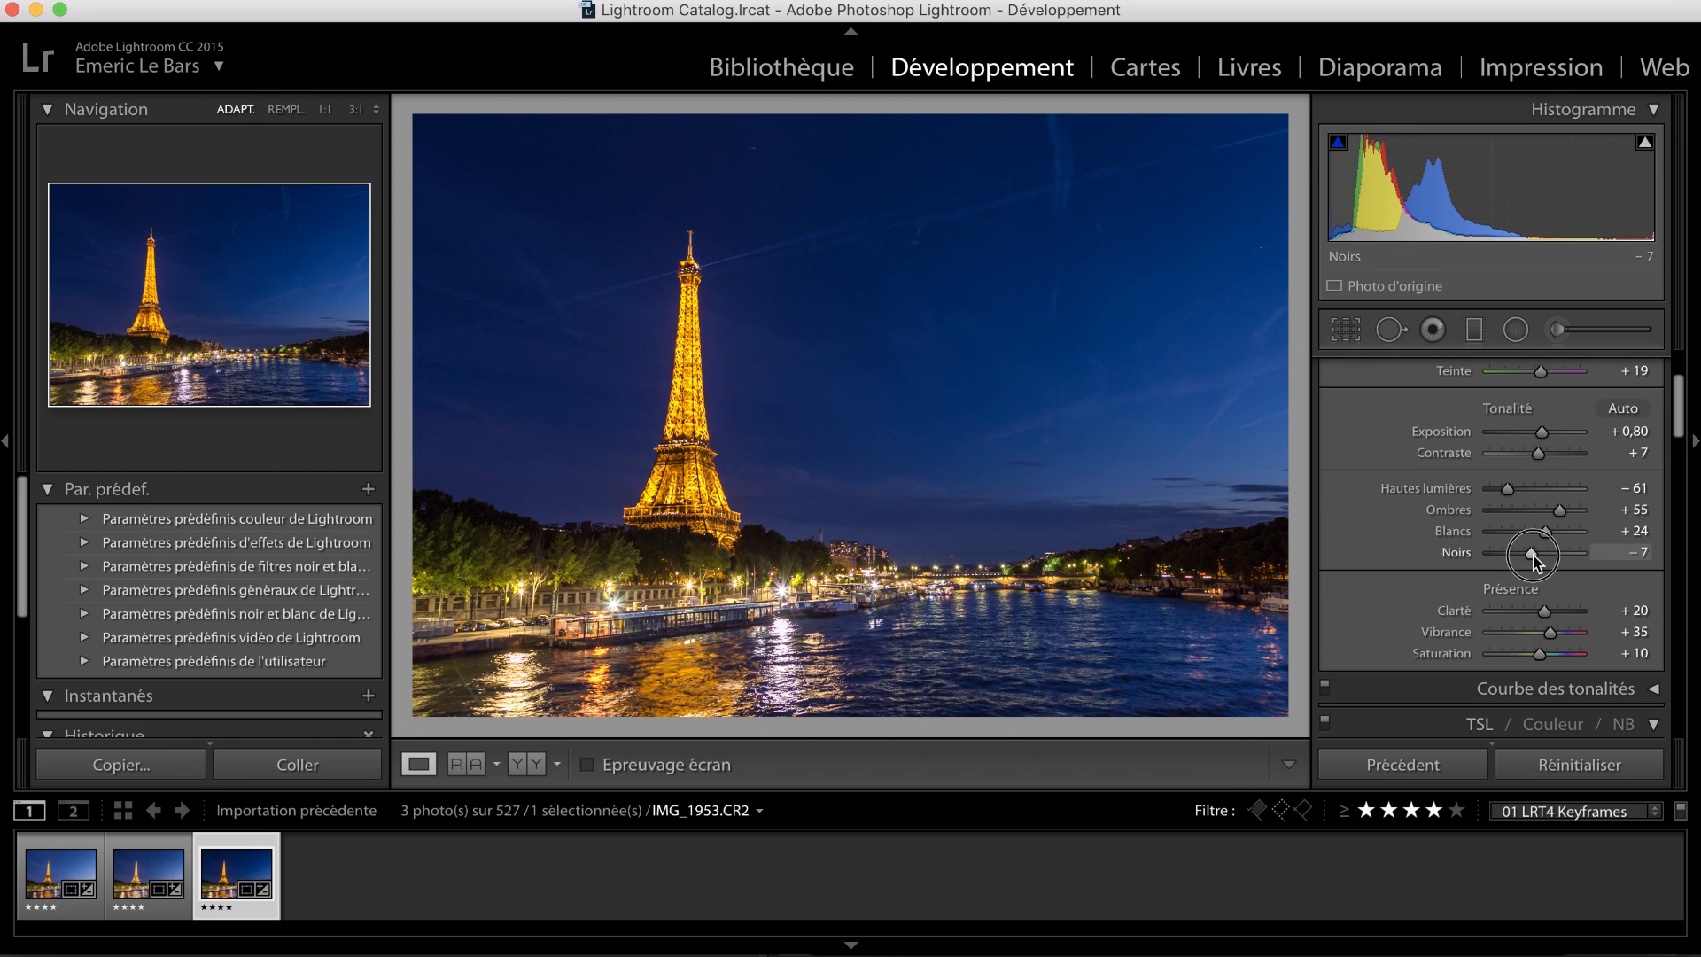
left_click_drag(1532, 556, 1537, 560)
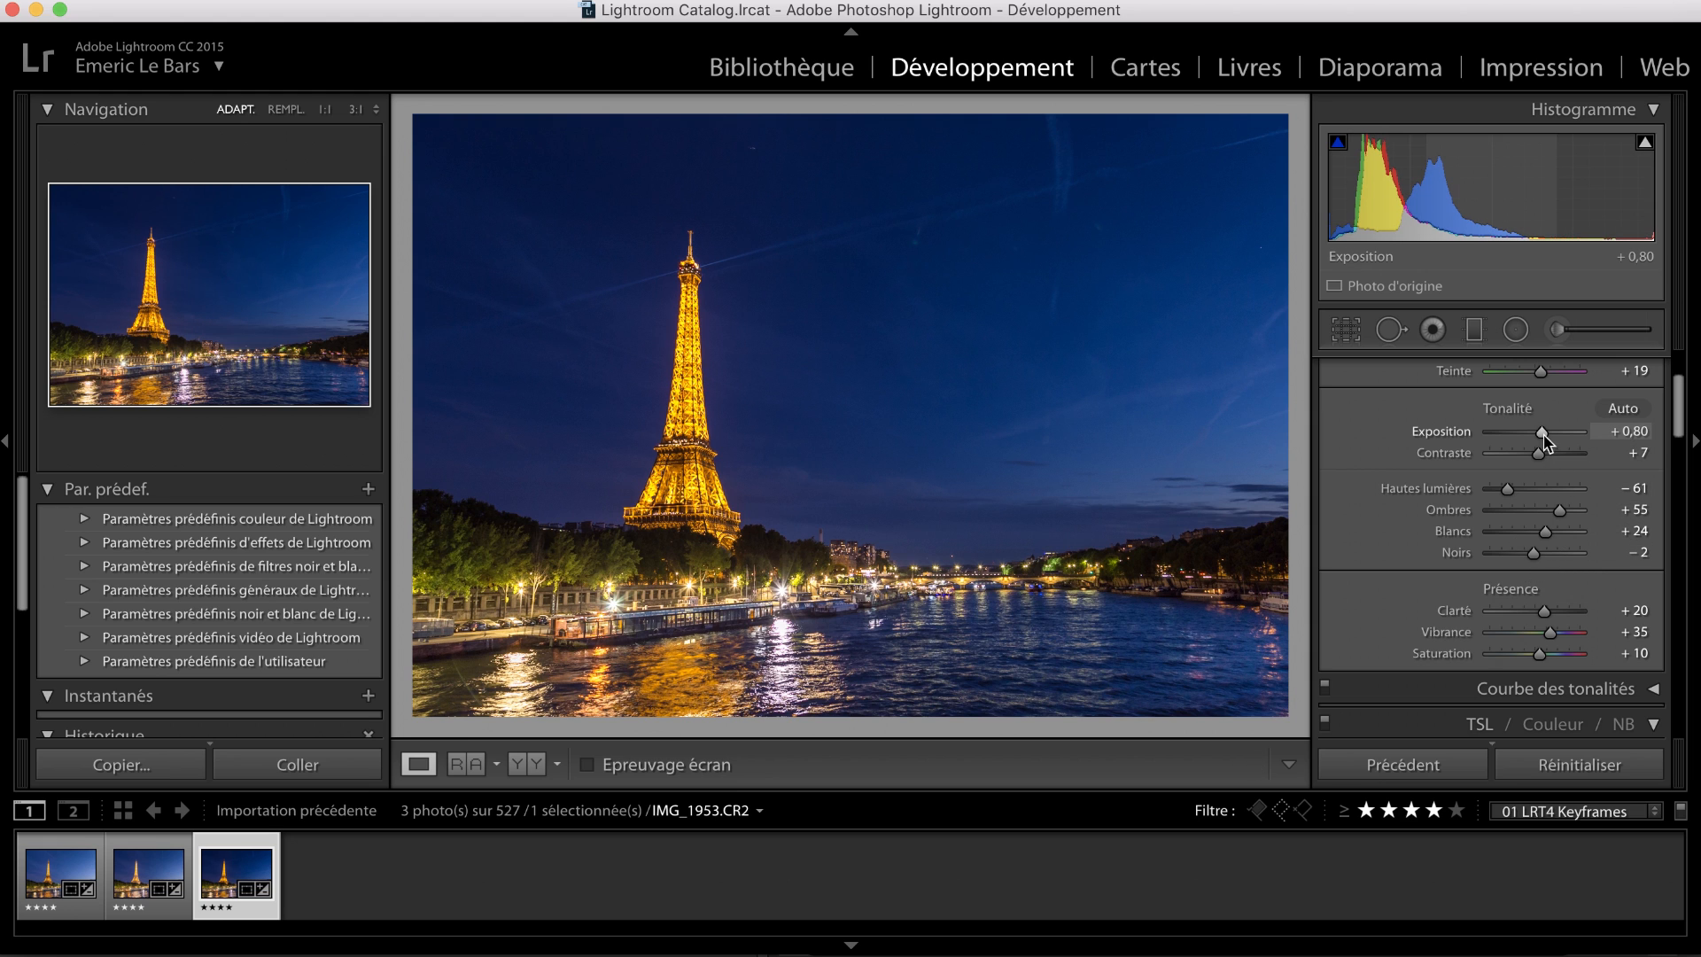
left_click_drag(1542, 437, 1543, 440)
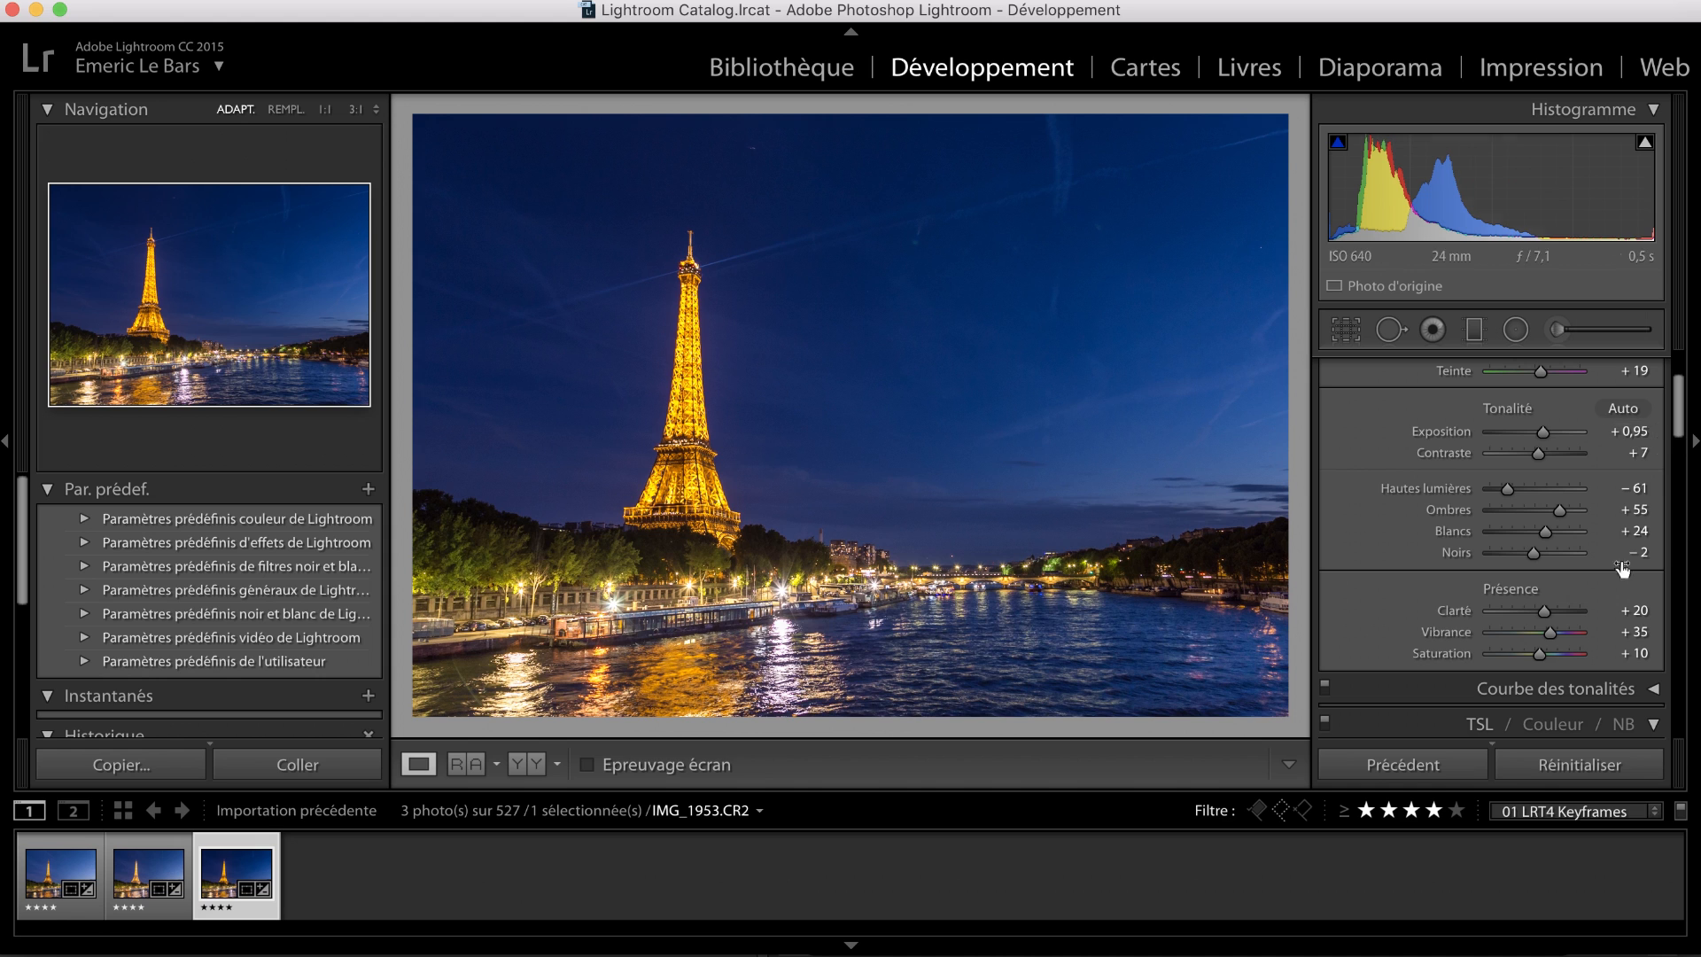
Step: Lower the third keyframe's colour saturation to −18 for blue and −6 for yellow
left_click_drag(1682, 418, 1683, 461)
left_click_drag(1542, 584, 1534, 589)
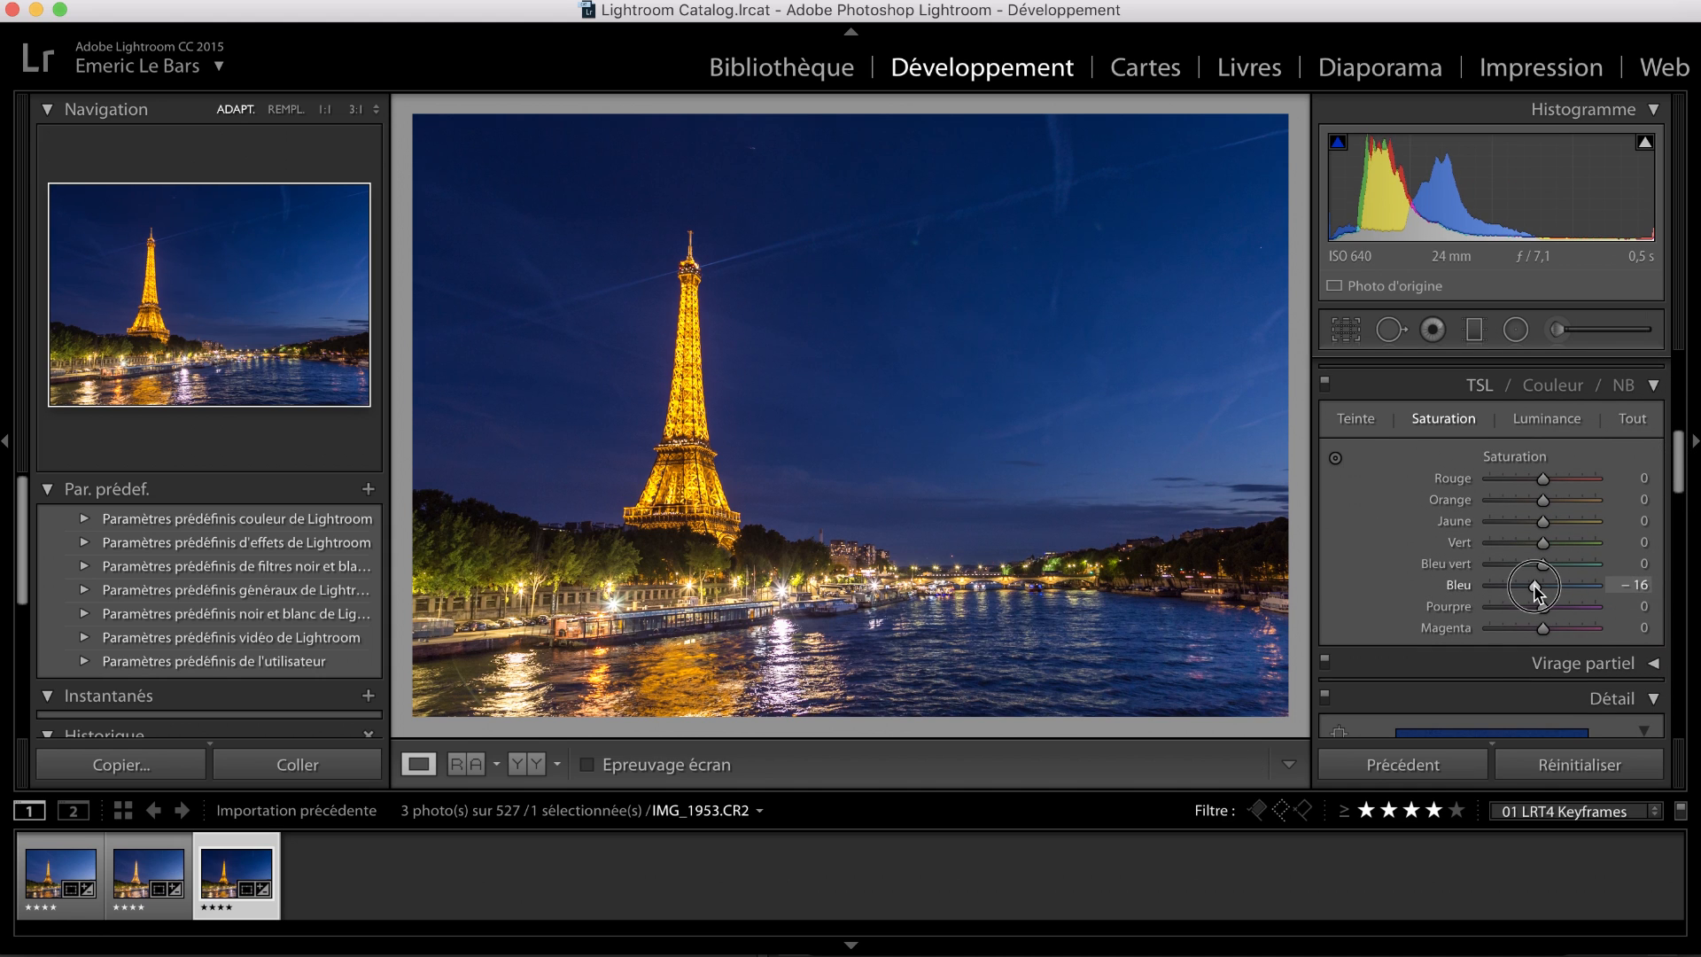
left_click_drag(1535, 589, 1533, 587)
mouse_move(1680, 462)
left_mouse_down()
mouse_move(1680, 429)
mouse_move(1683, 470)
left_mouse_up()
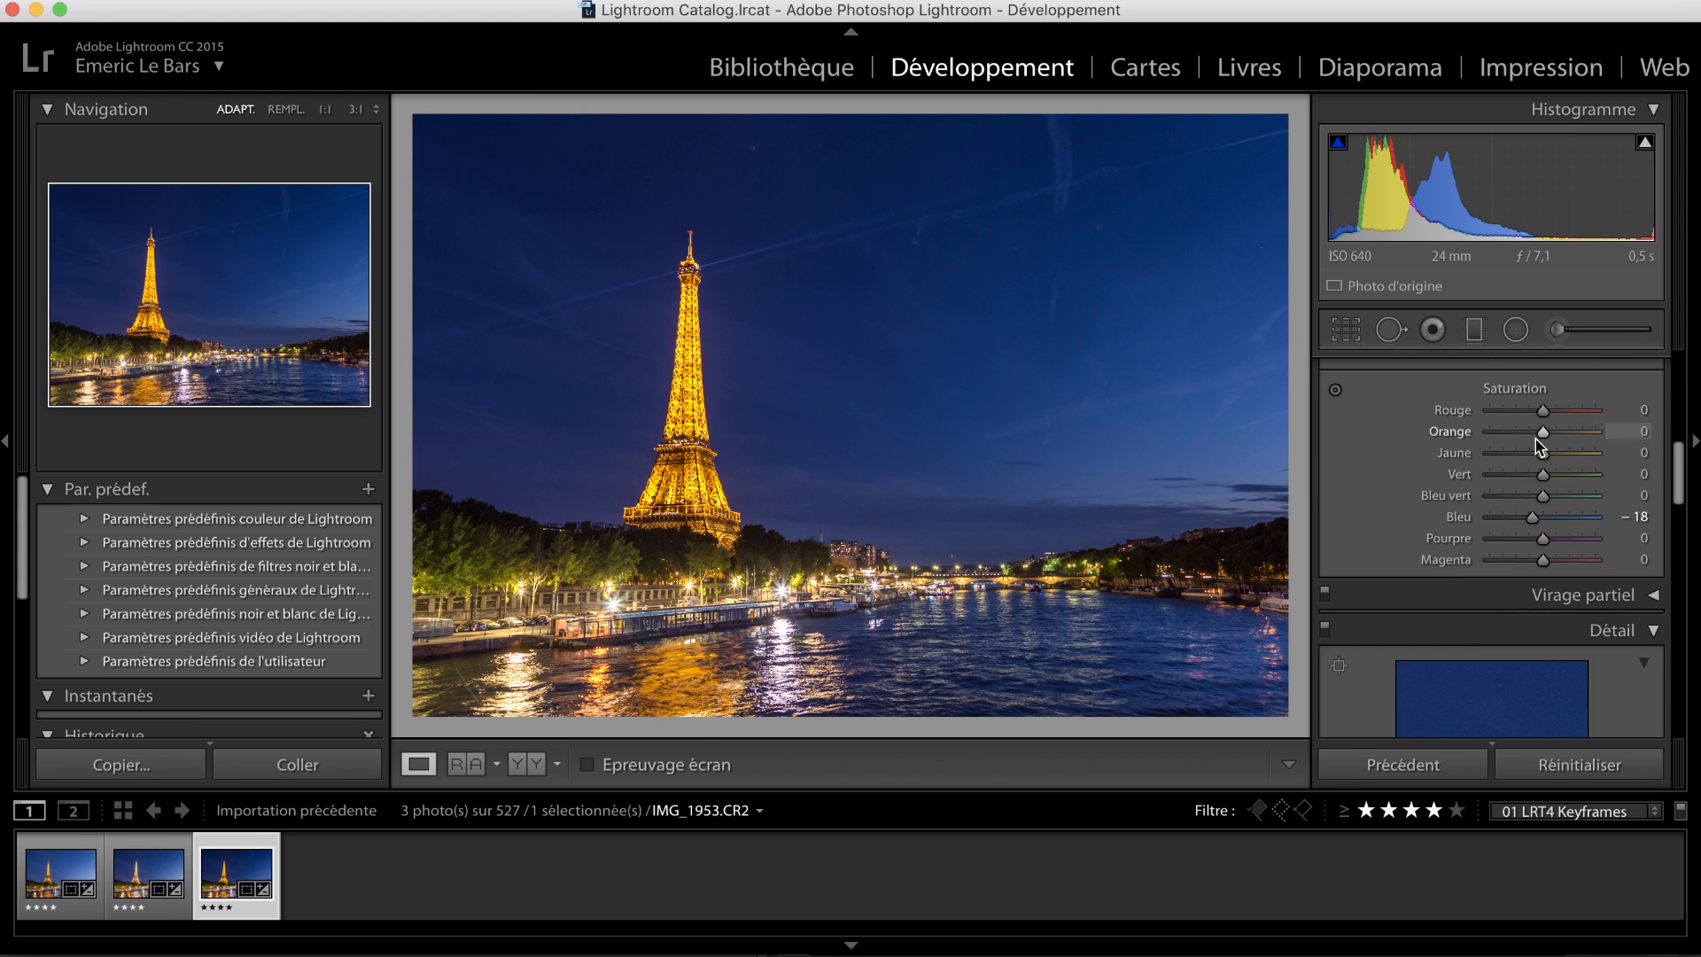
left_click_drag(1542, 454, 1542, 459)
left_click_drag(1681, 475, 1677, 324)
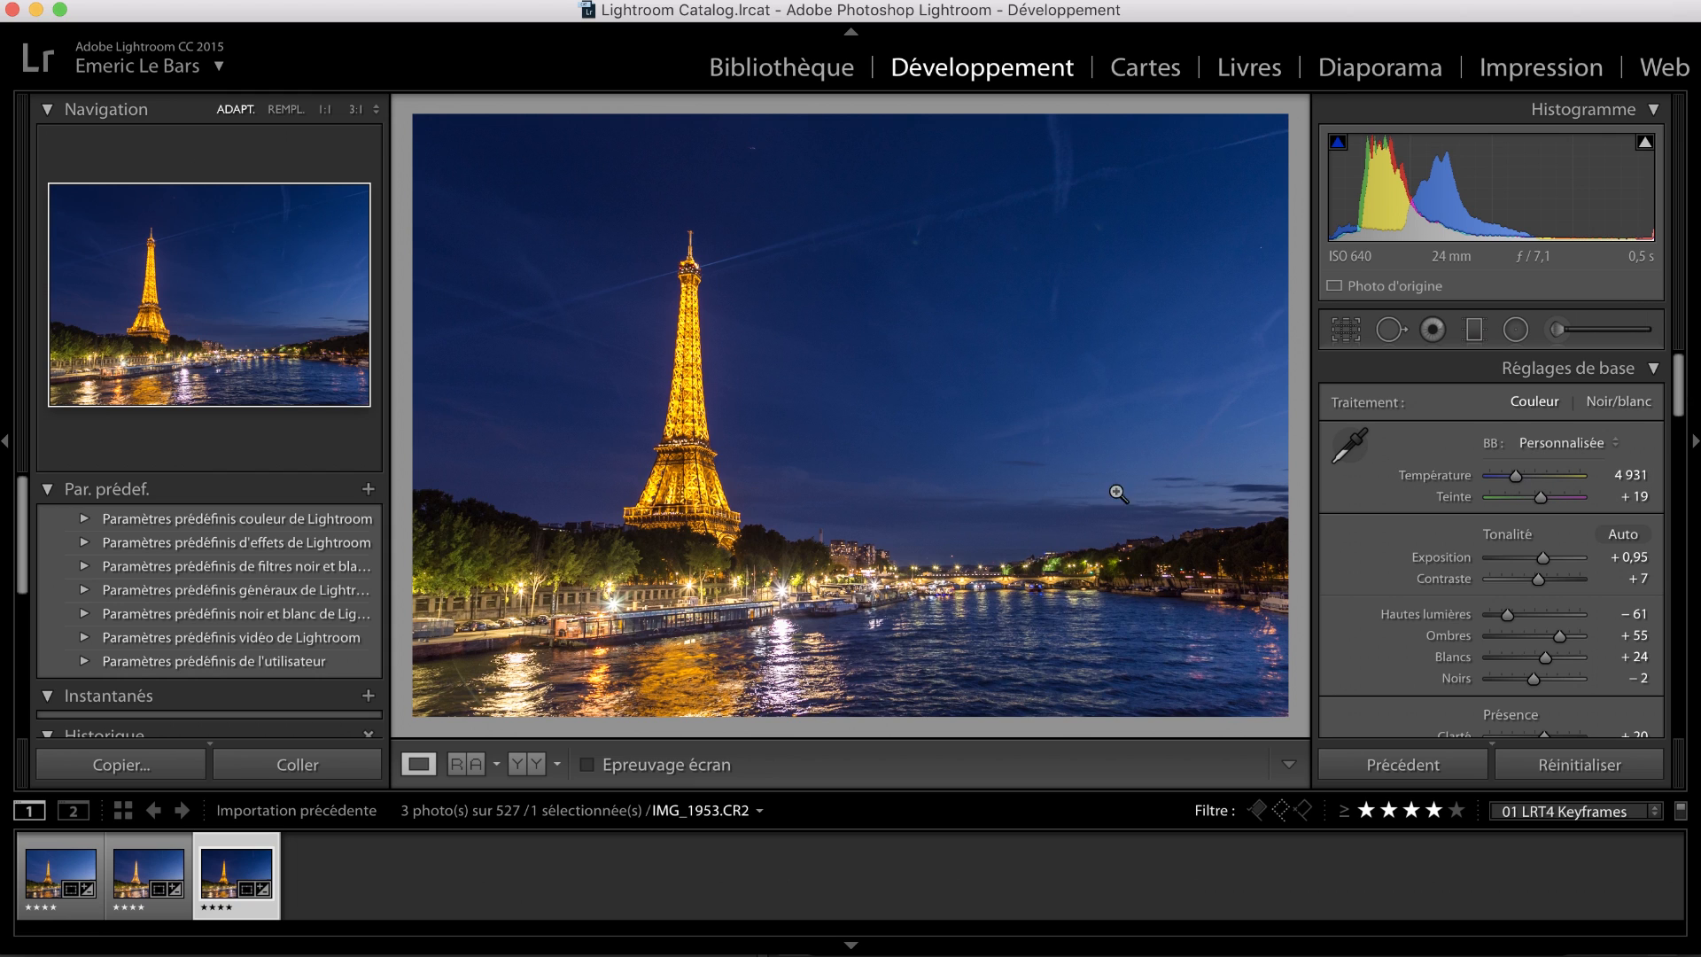
Step: Set the third keyframe's vibrance to +25
left_click_drag(1678, 394, 1680, 430)
left_click(1635, 451)
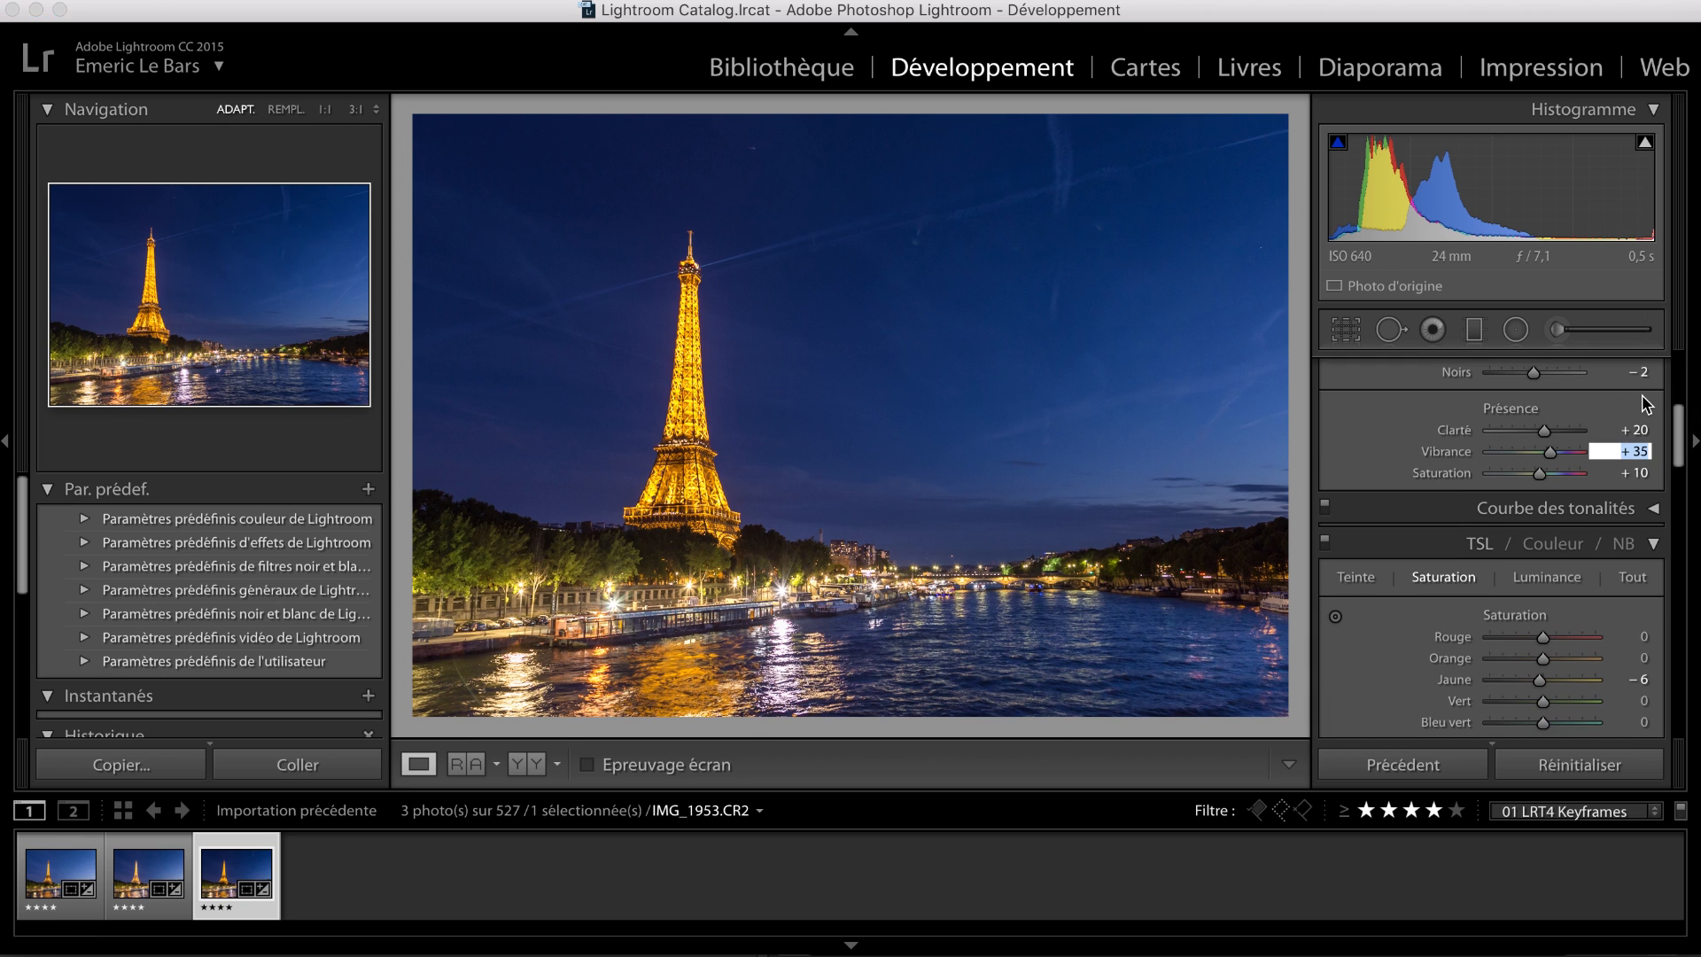
type("25")
key("Return")
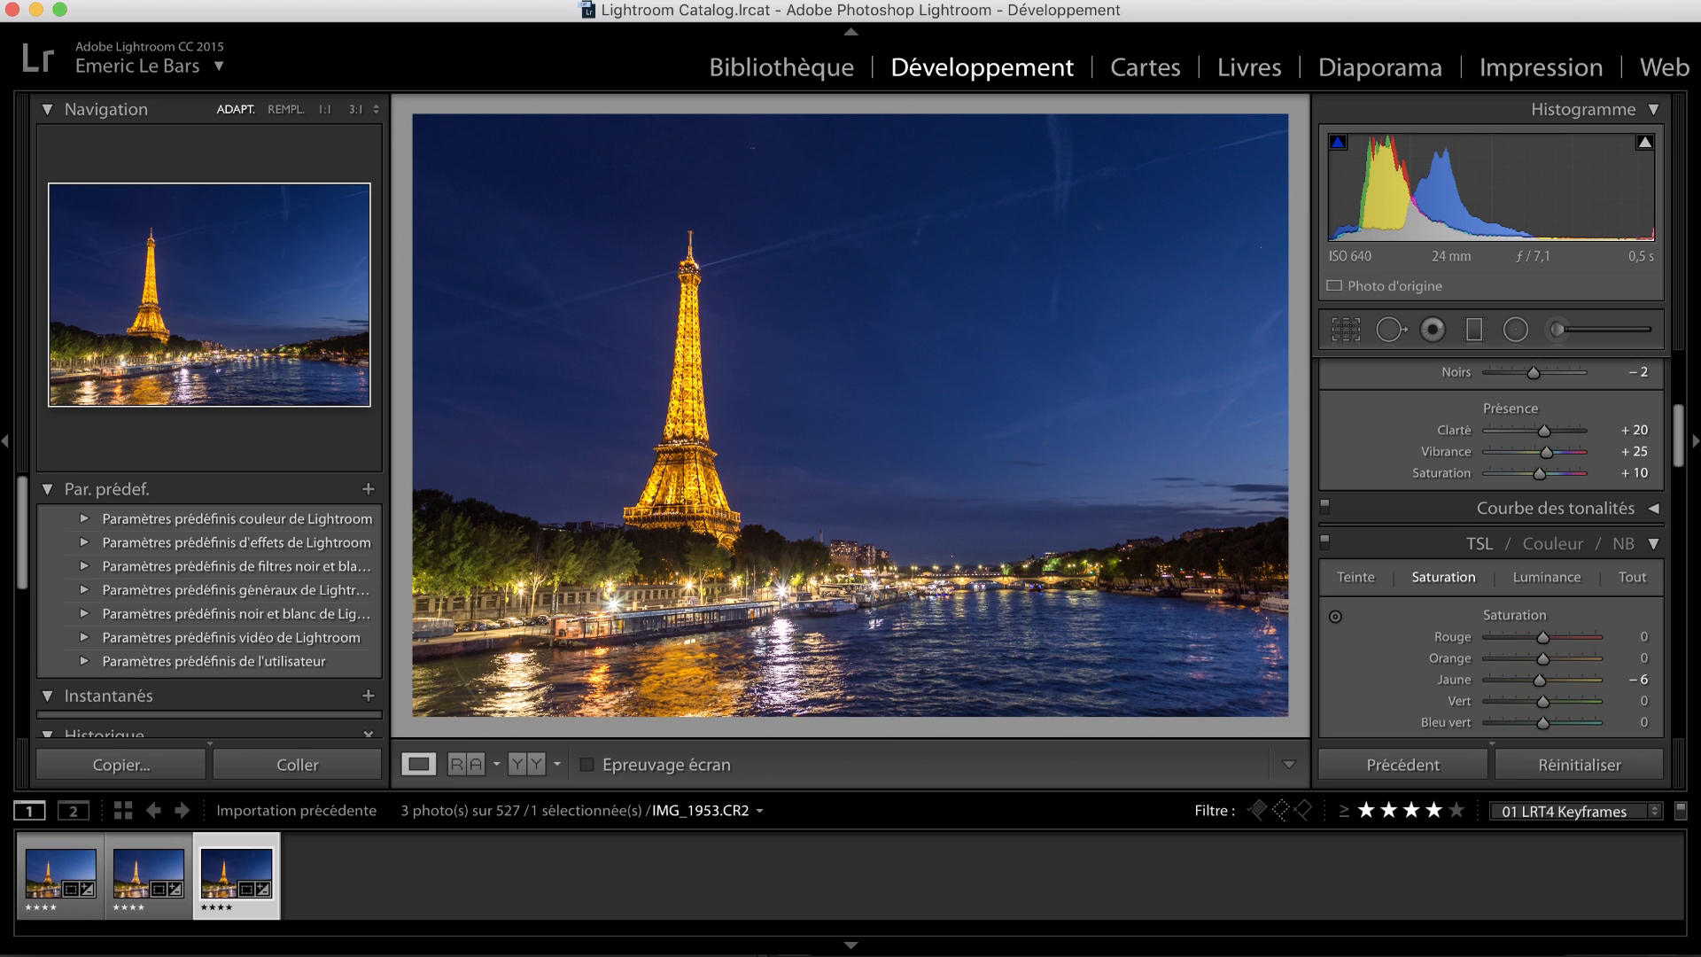
left_click_drag(1680, 445, 1681, 368)
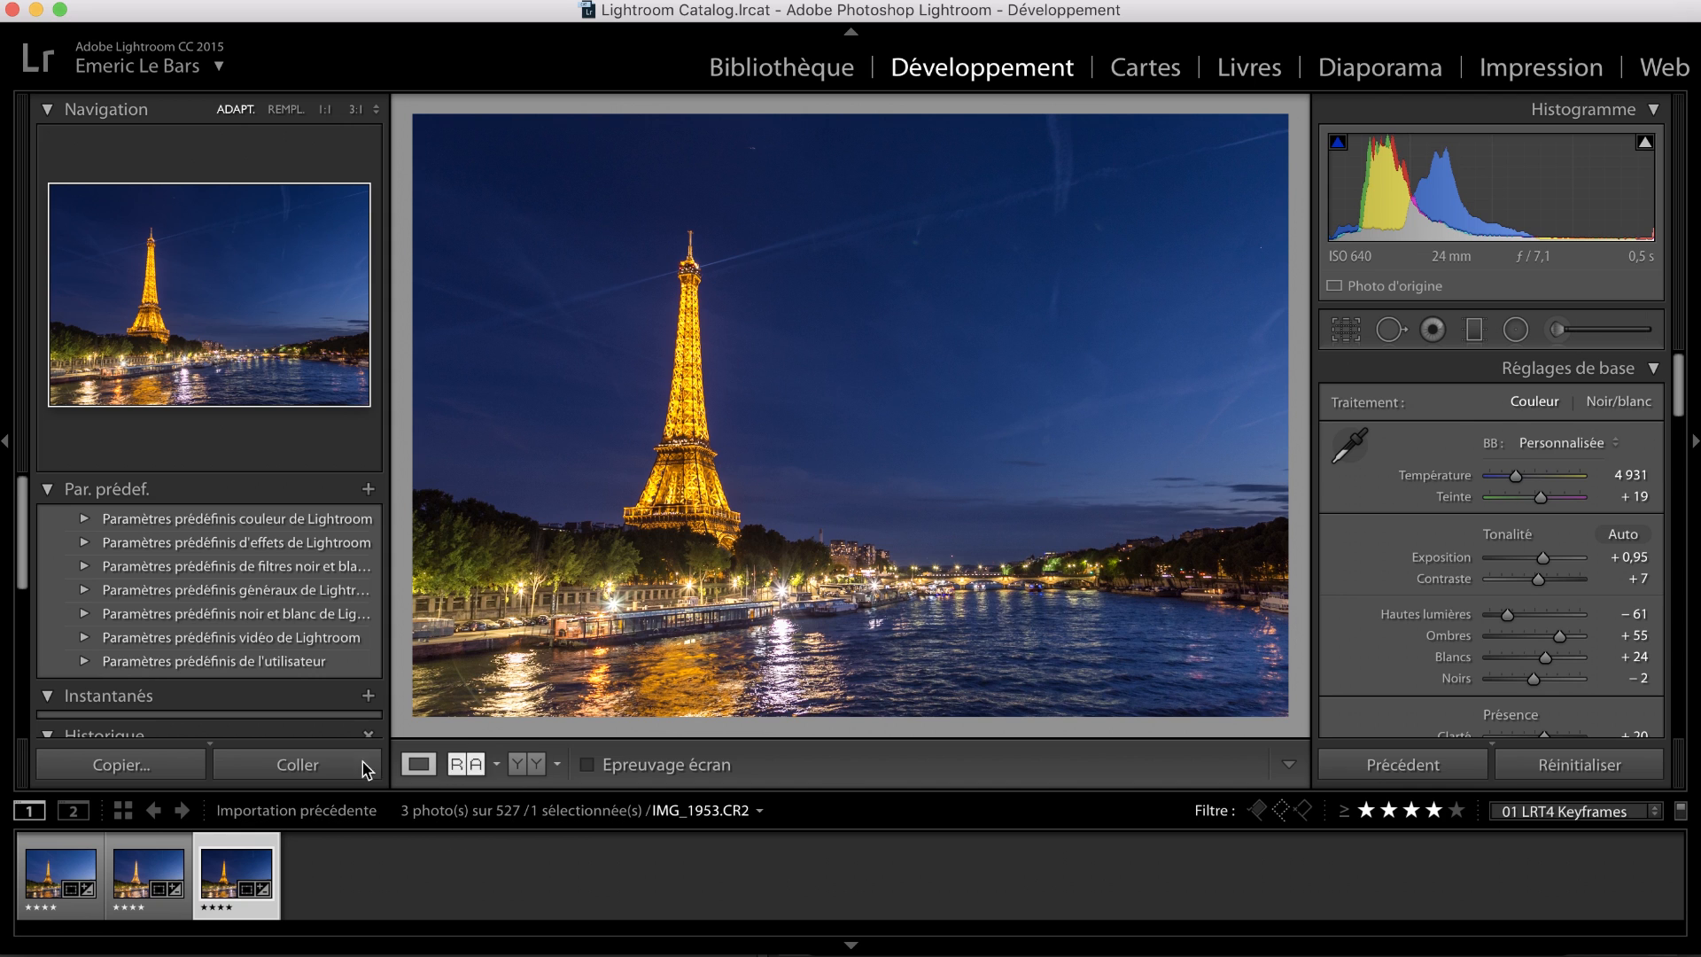
Step: View the three developed keyframes one after another at large size in the Library, from IMG_1427.CR2 to IMG_1953.CR2
left_click(765, 71)
double_click(531, 194)
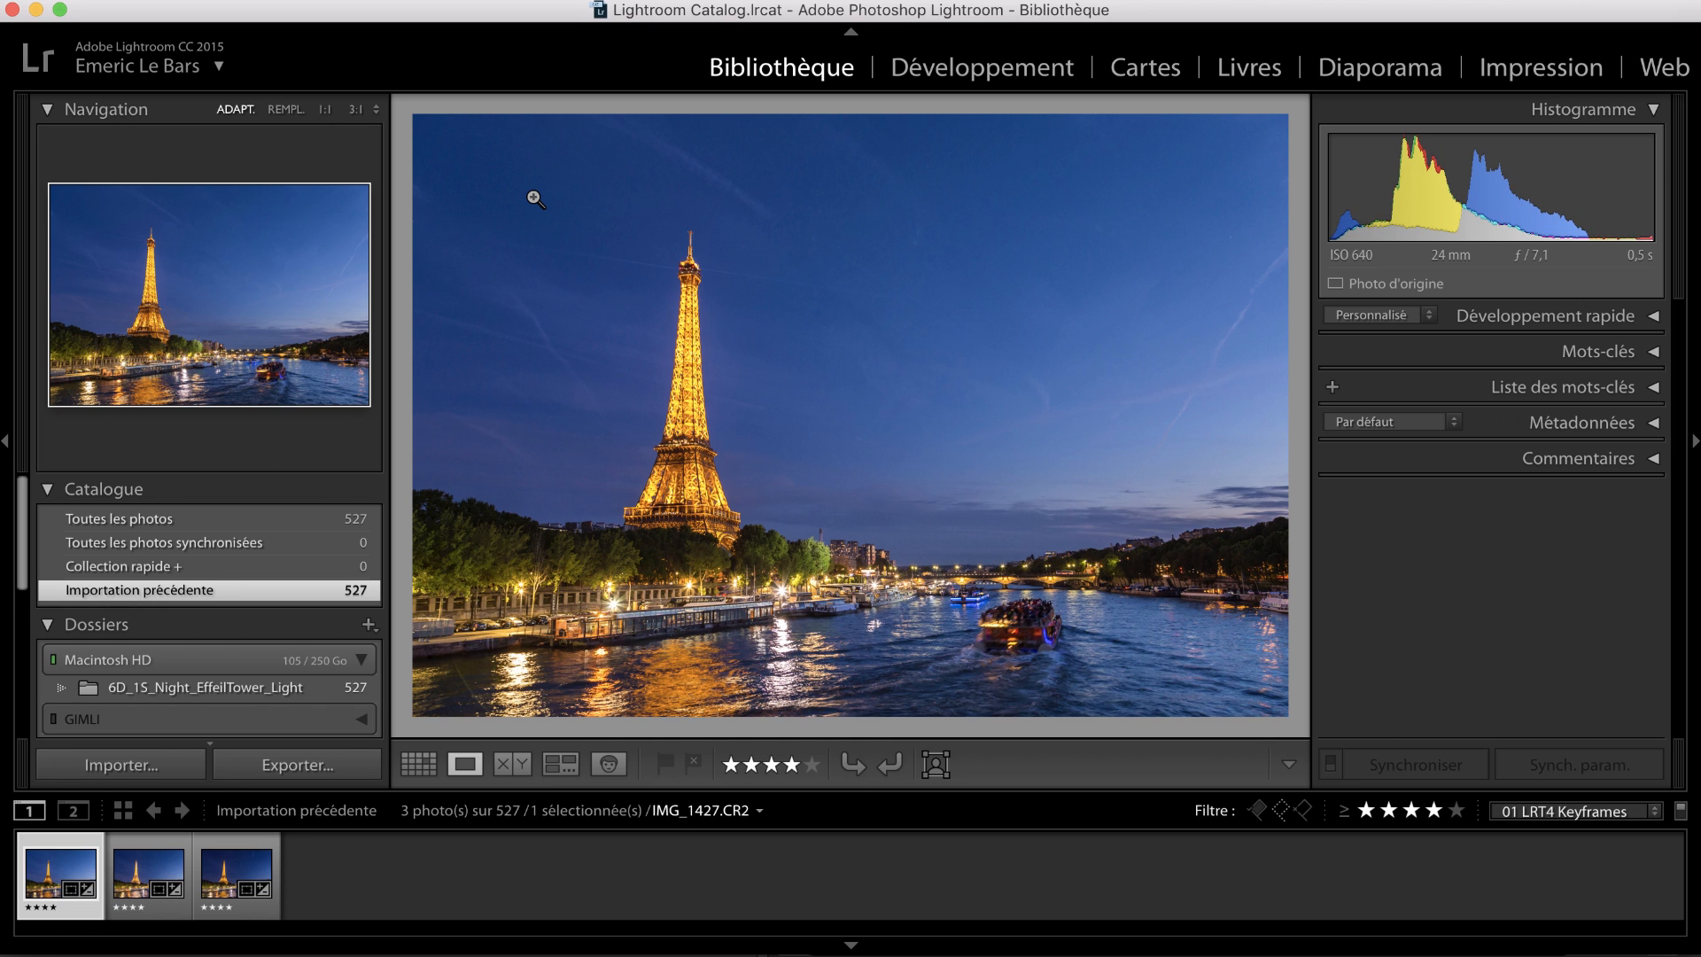
key("Right")
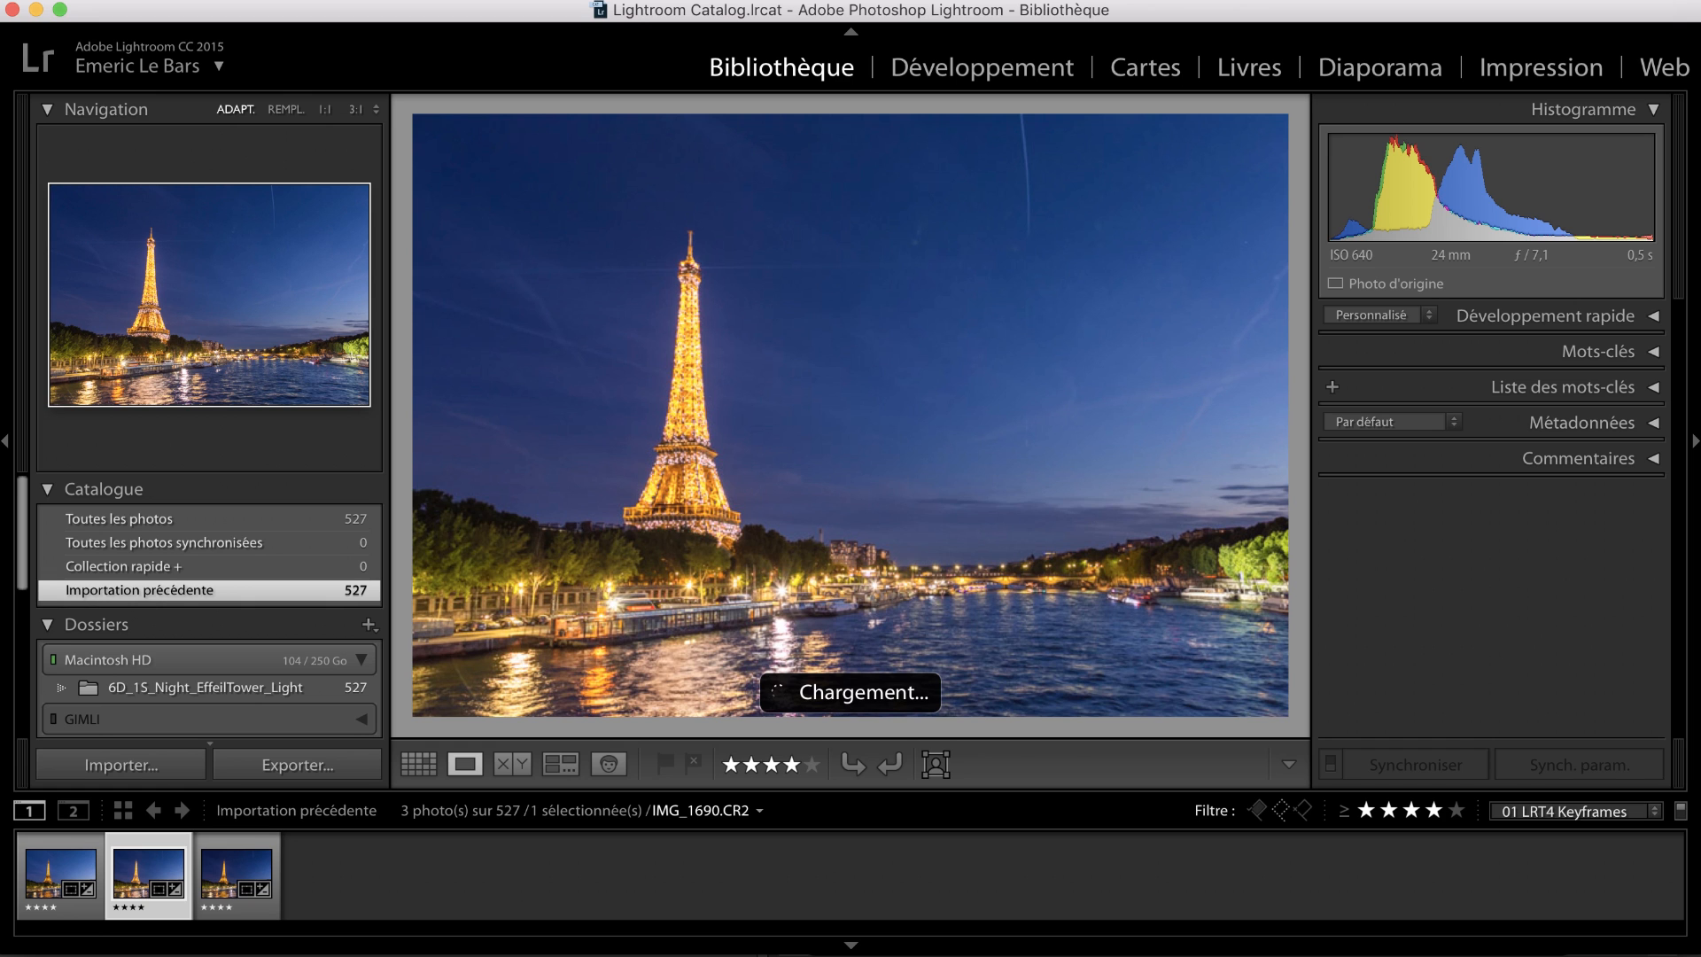
key("Right")
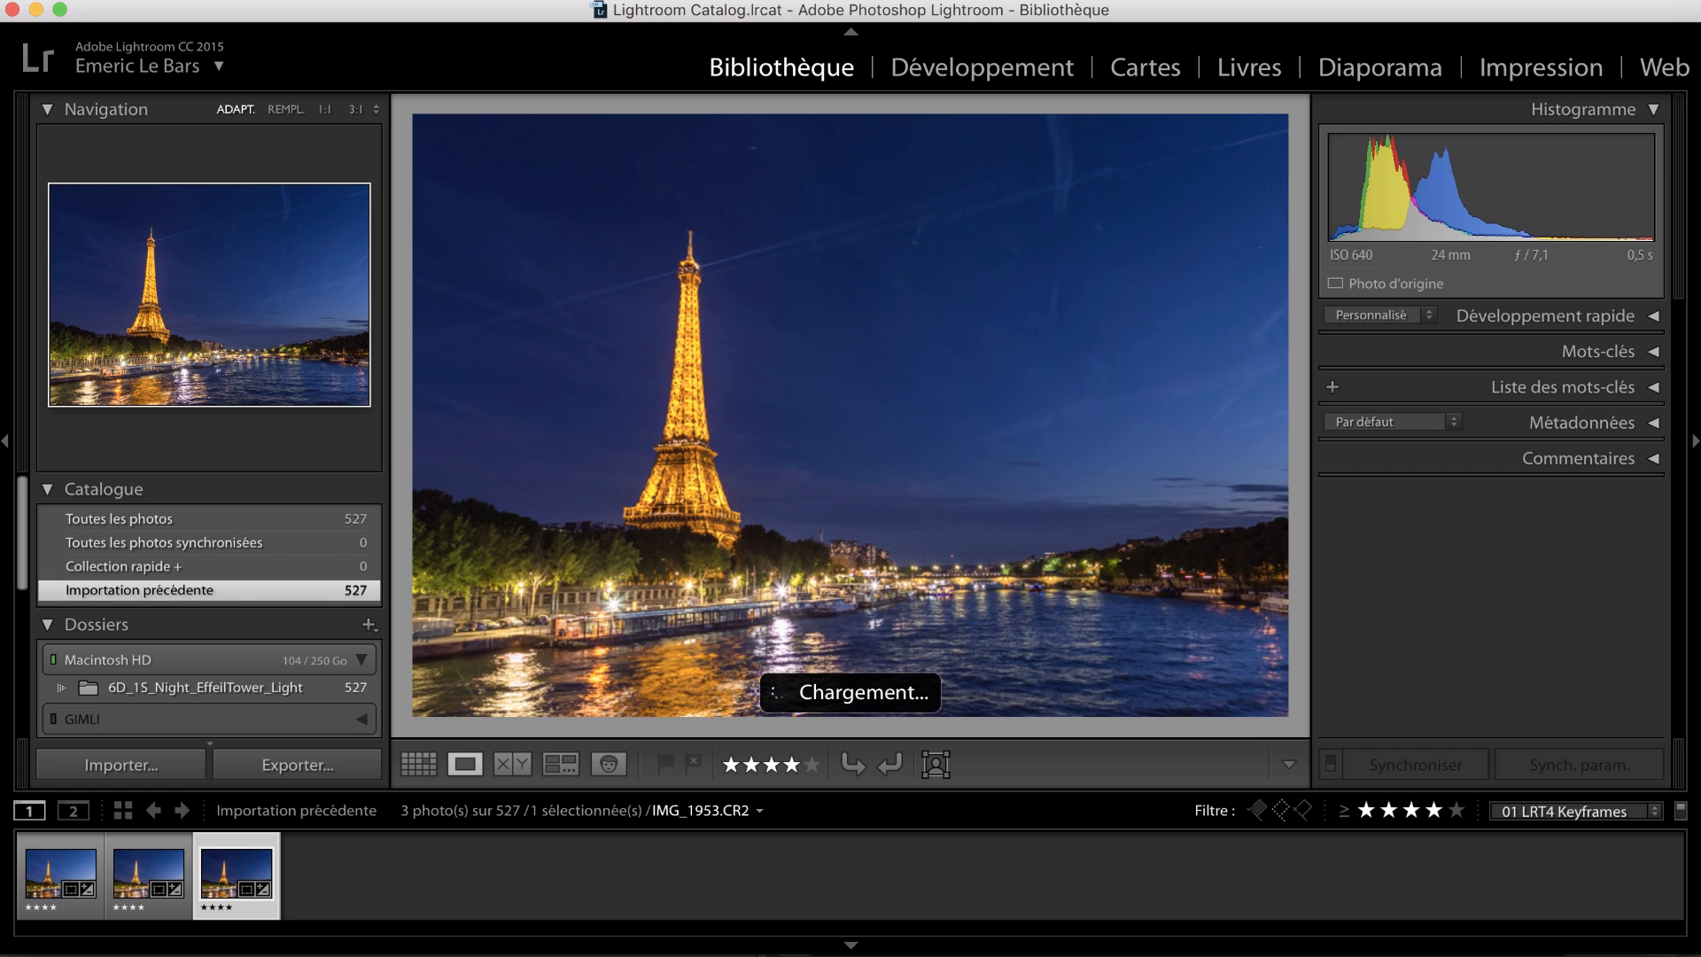
Step: Select all three keyframes in the Library grid and save their metadata to the files
key("g")
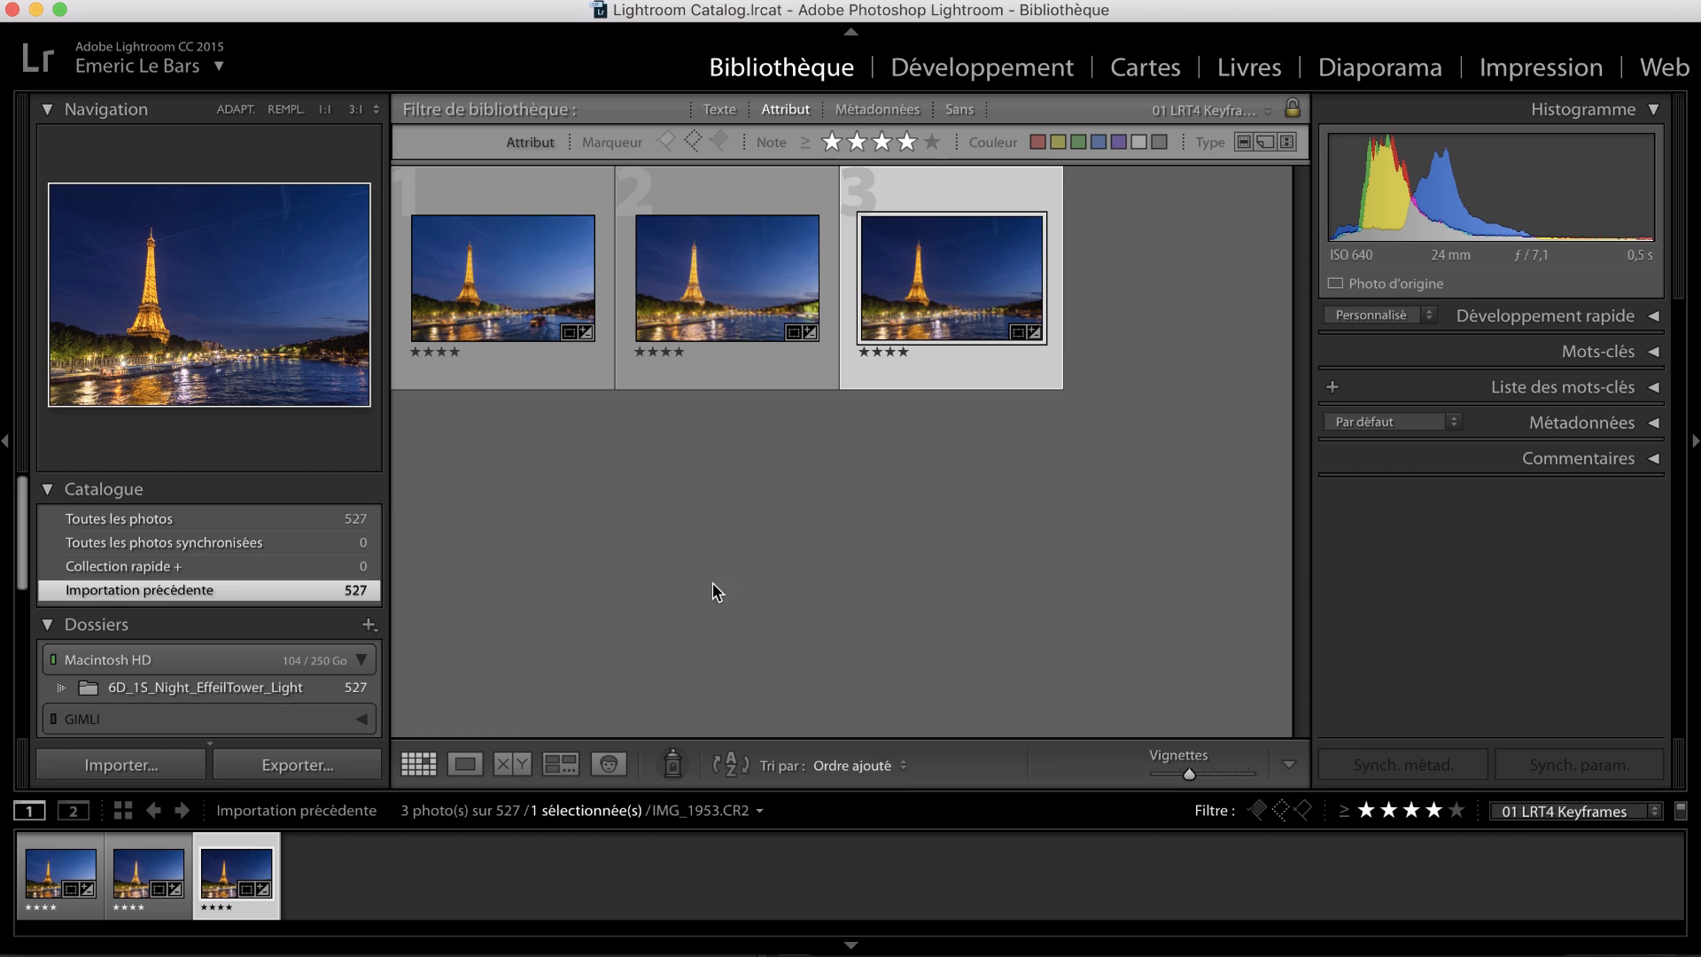
key("super+a")
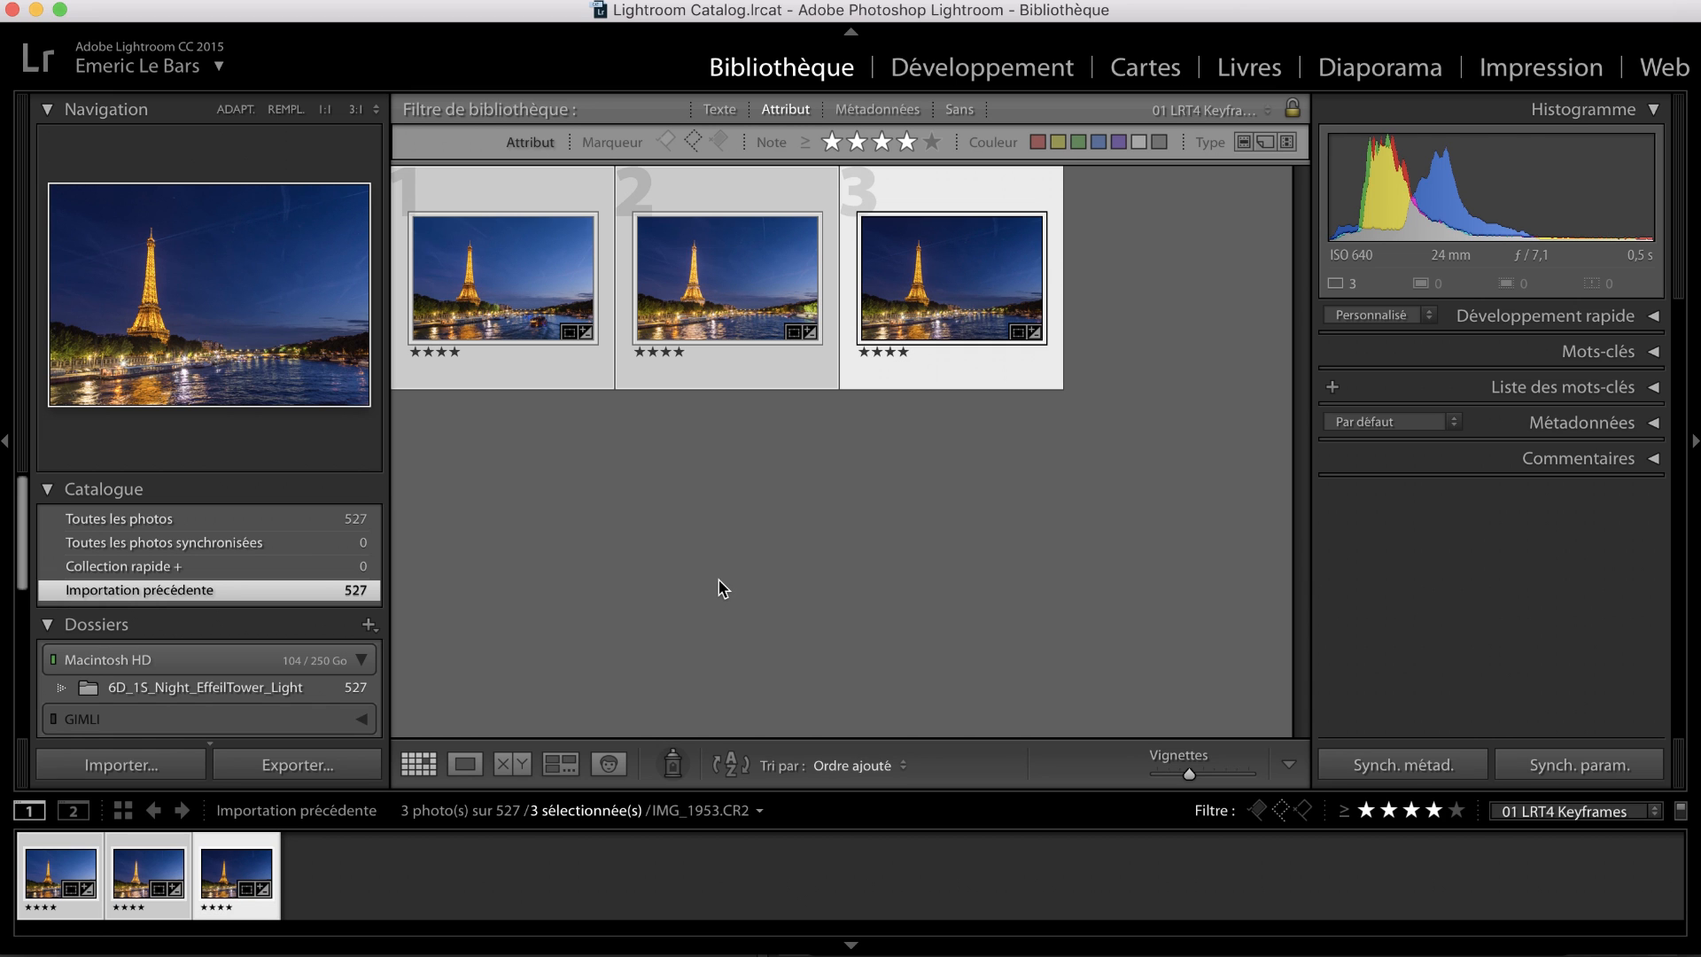
left_click(537, 10)
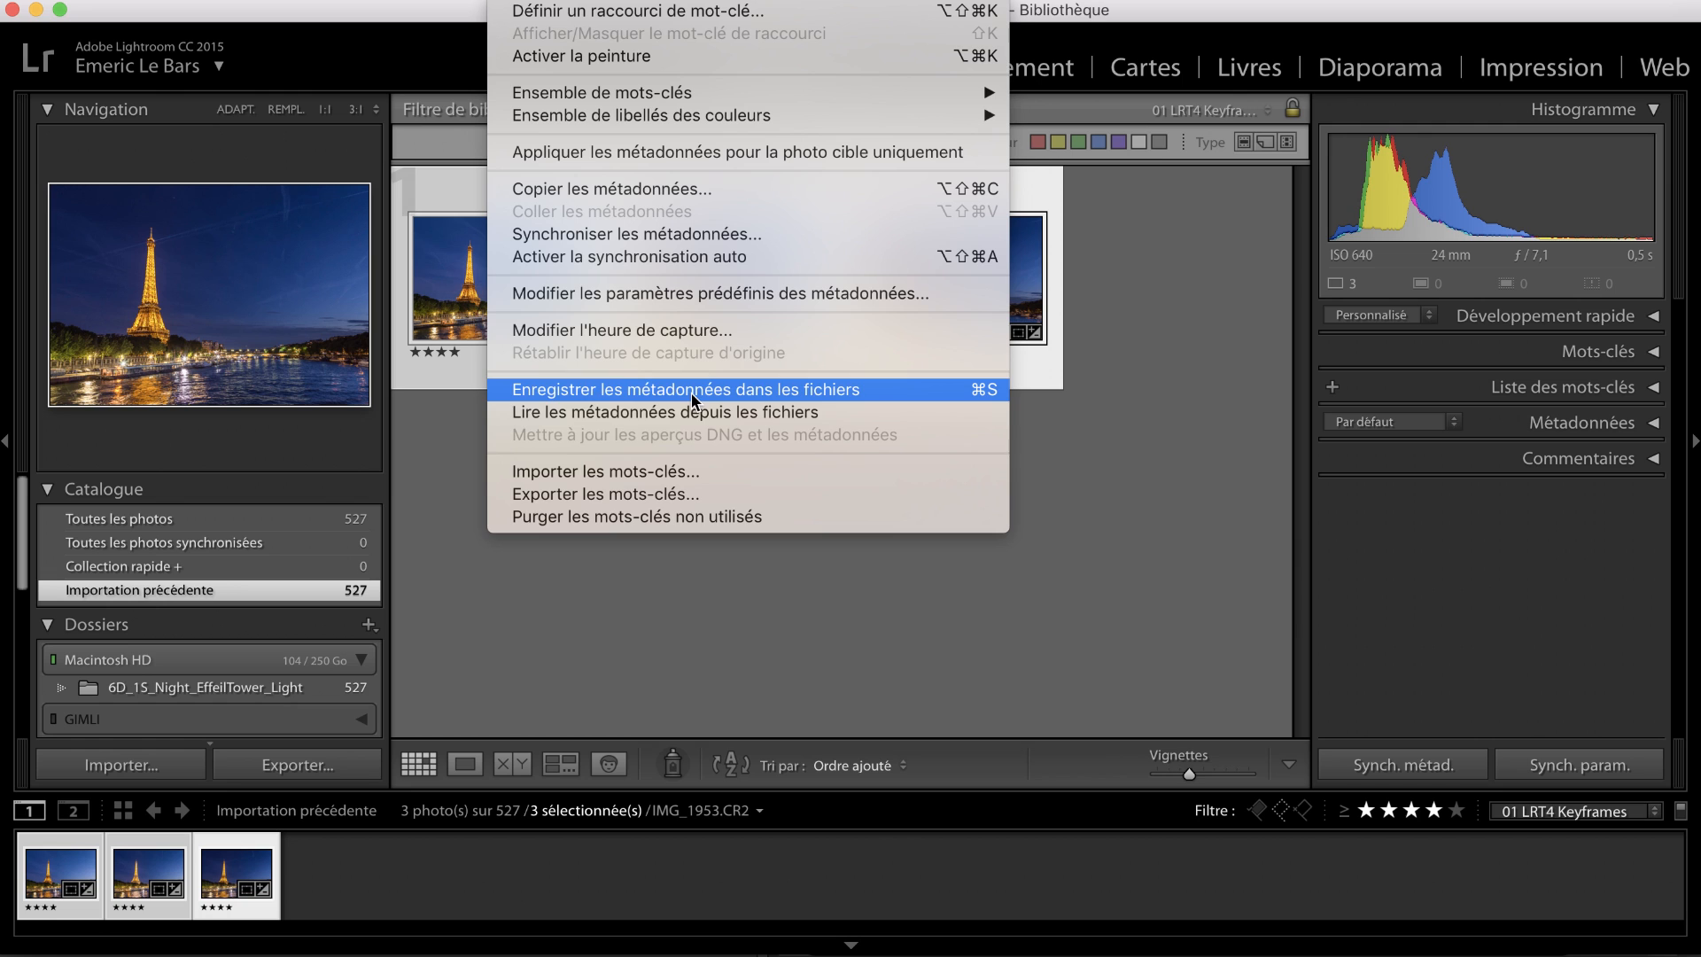
left_click(762, 389)
left_click(671, 380)
left_click(1087, 380)
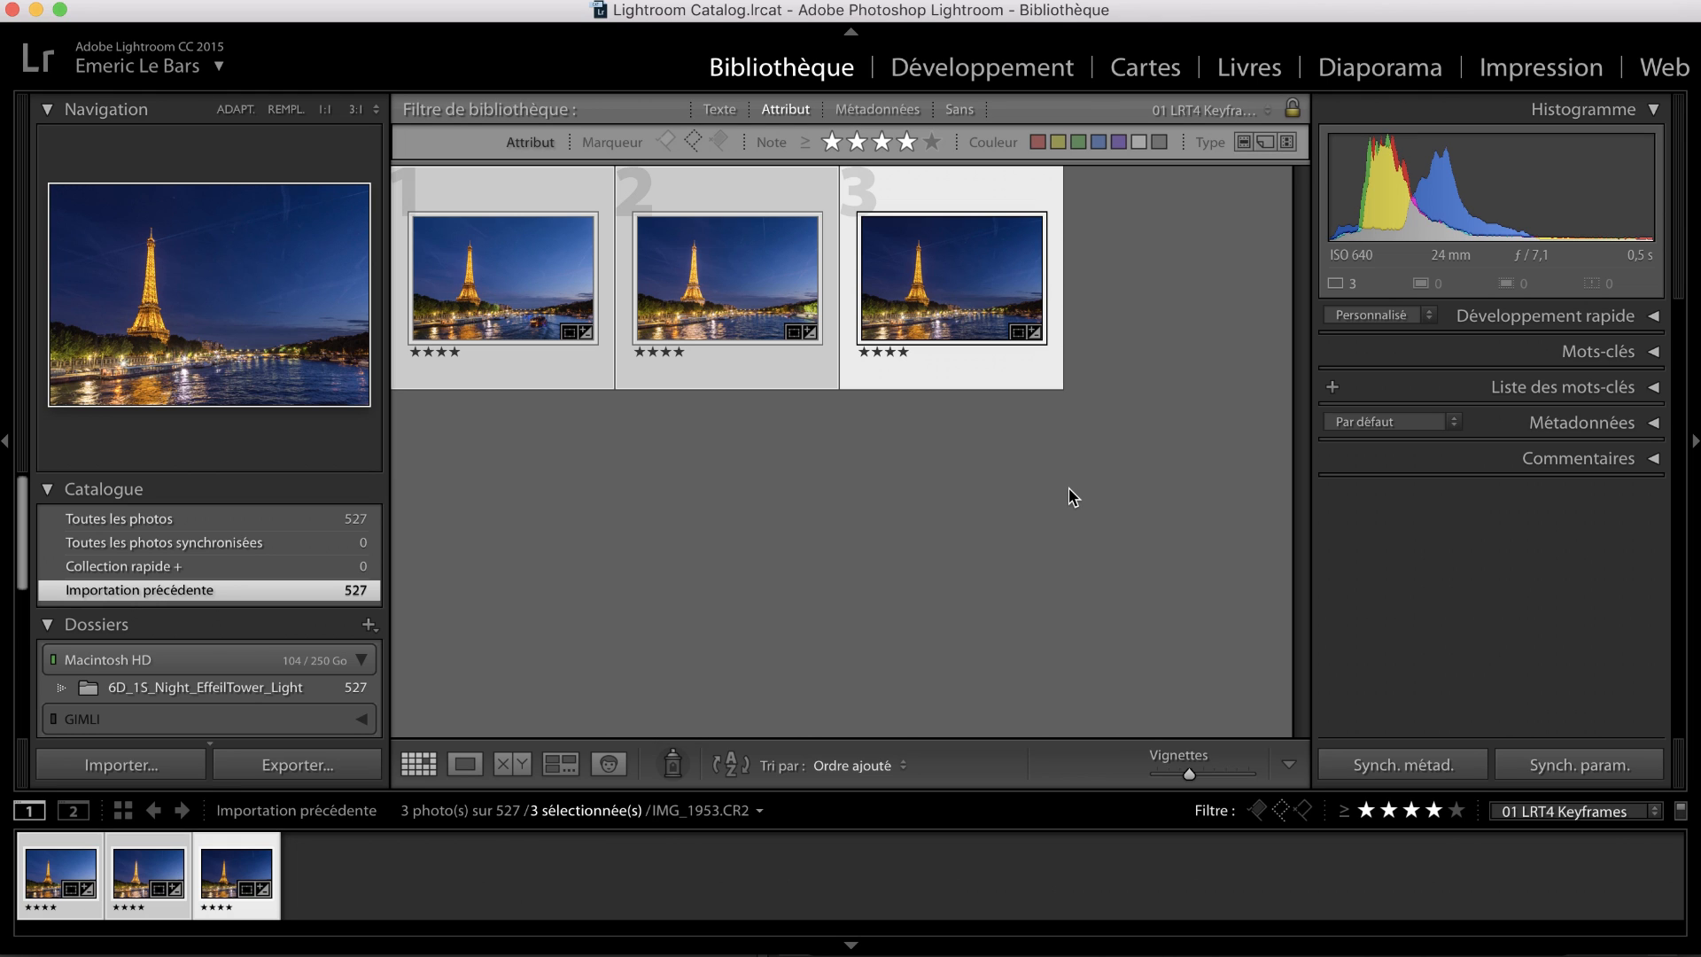
Step: Switch to LRTimelapse, reload the sequence with the edited keyframes, and apply and save the automatic transitions between them
key("super+Tab")
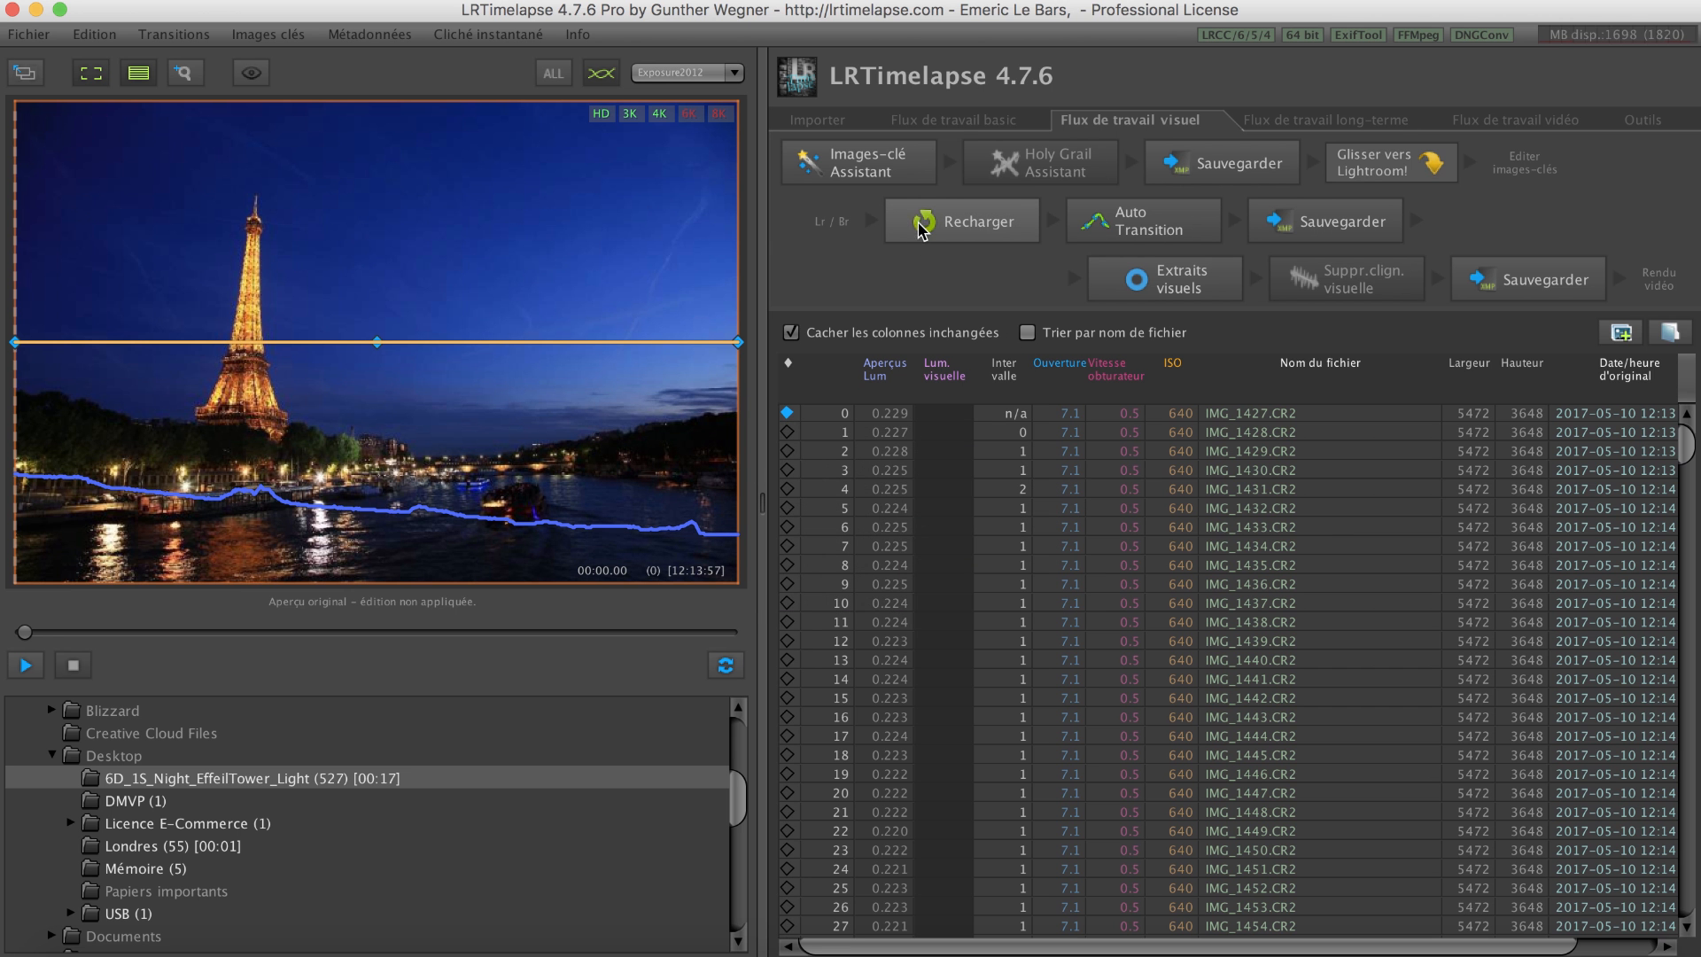
left_click(921, 230)
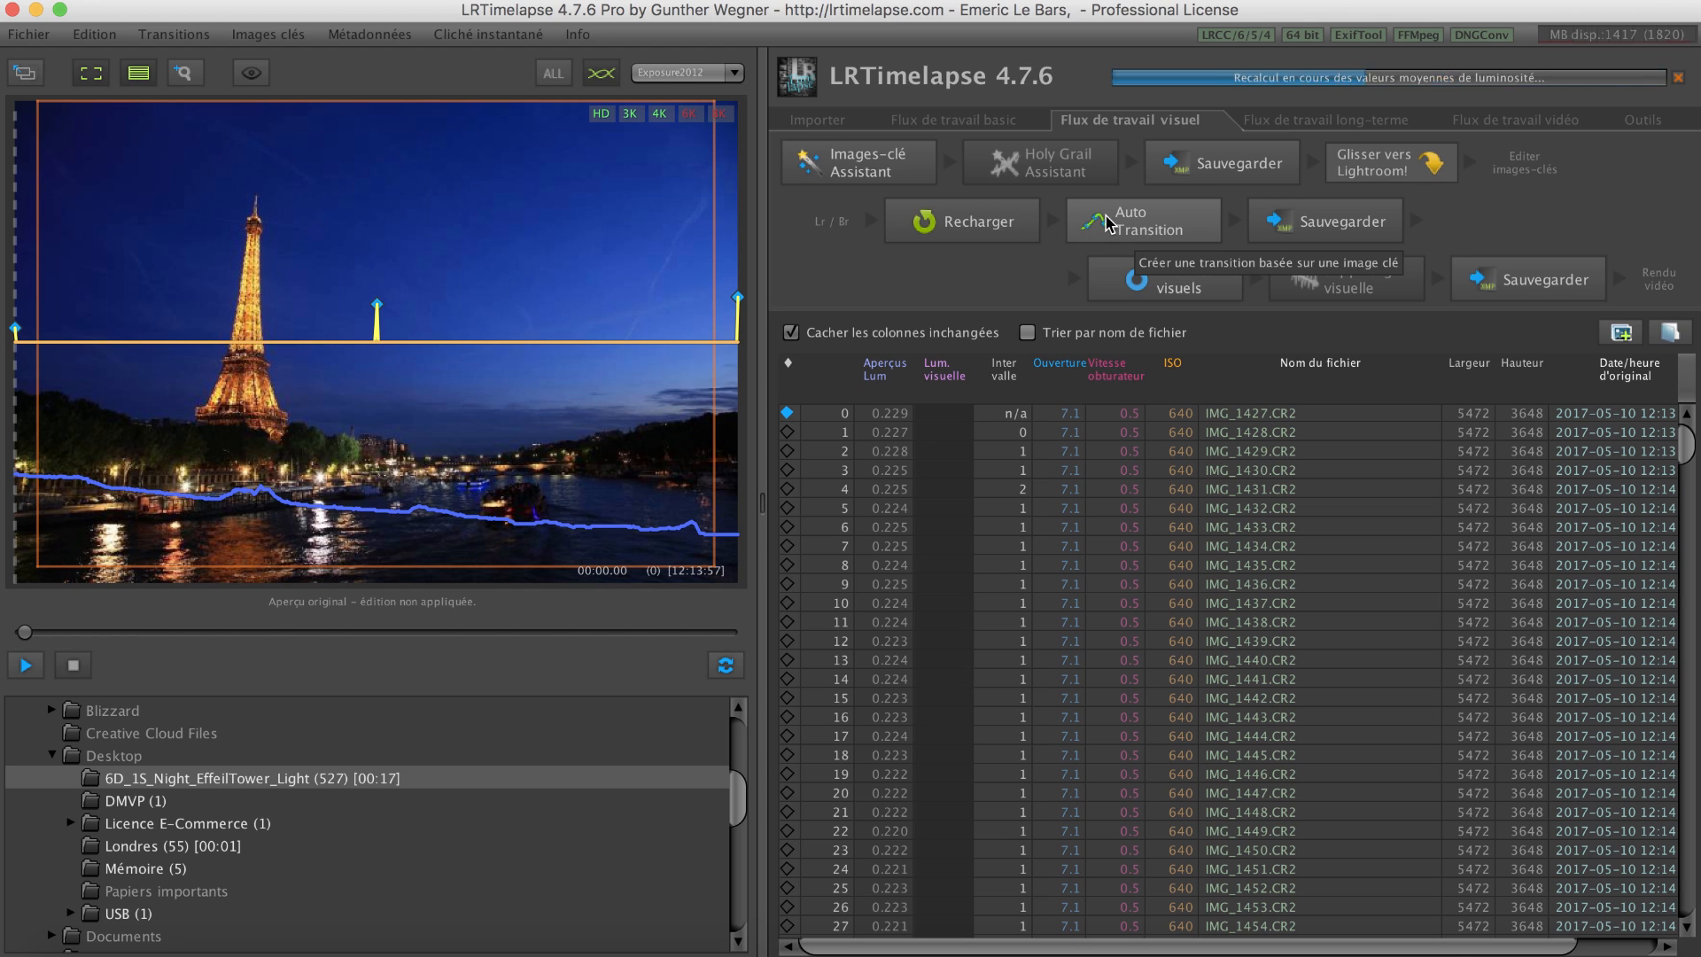
left_click(1140, 232)
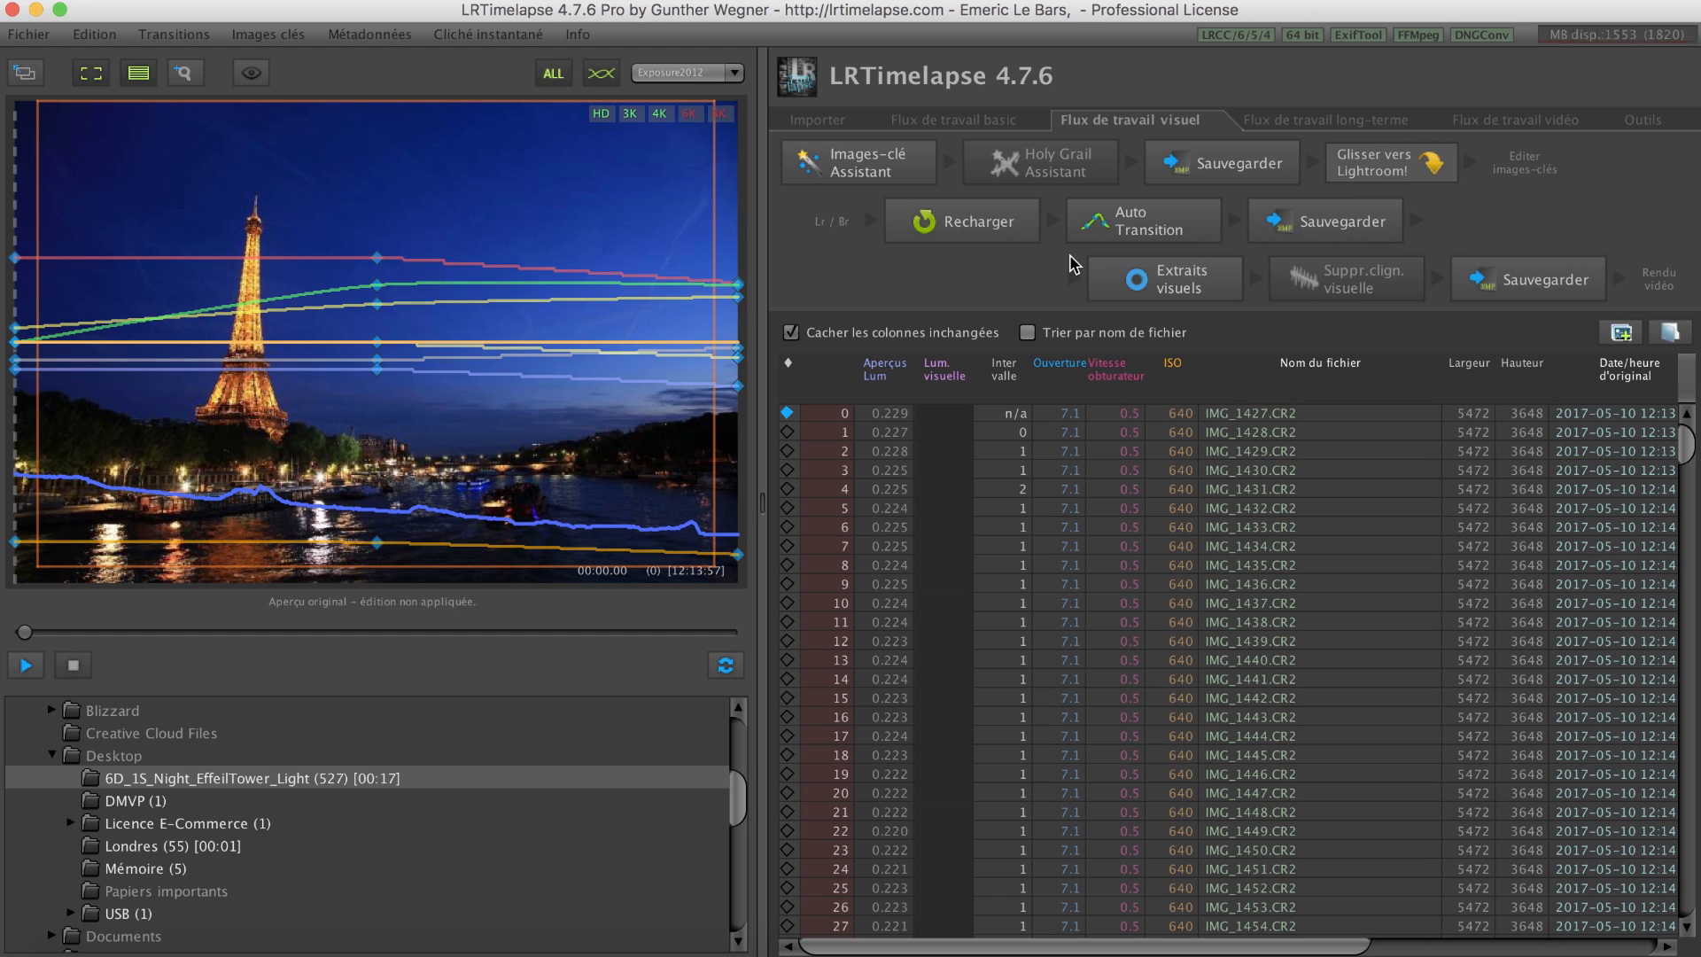
key("super+s")
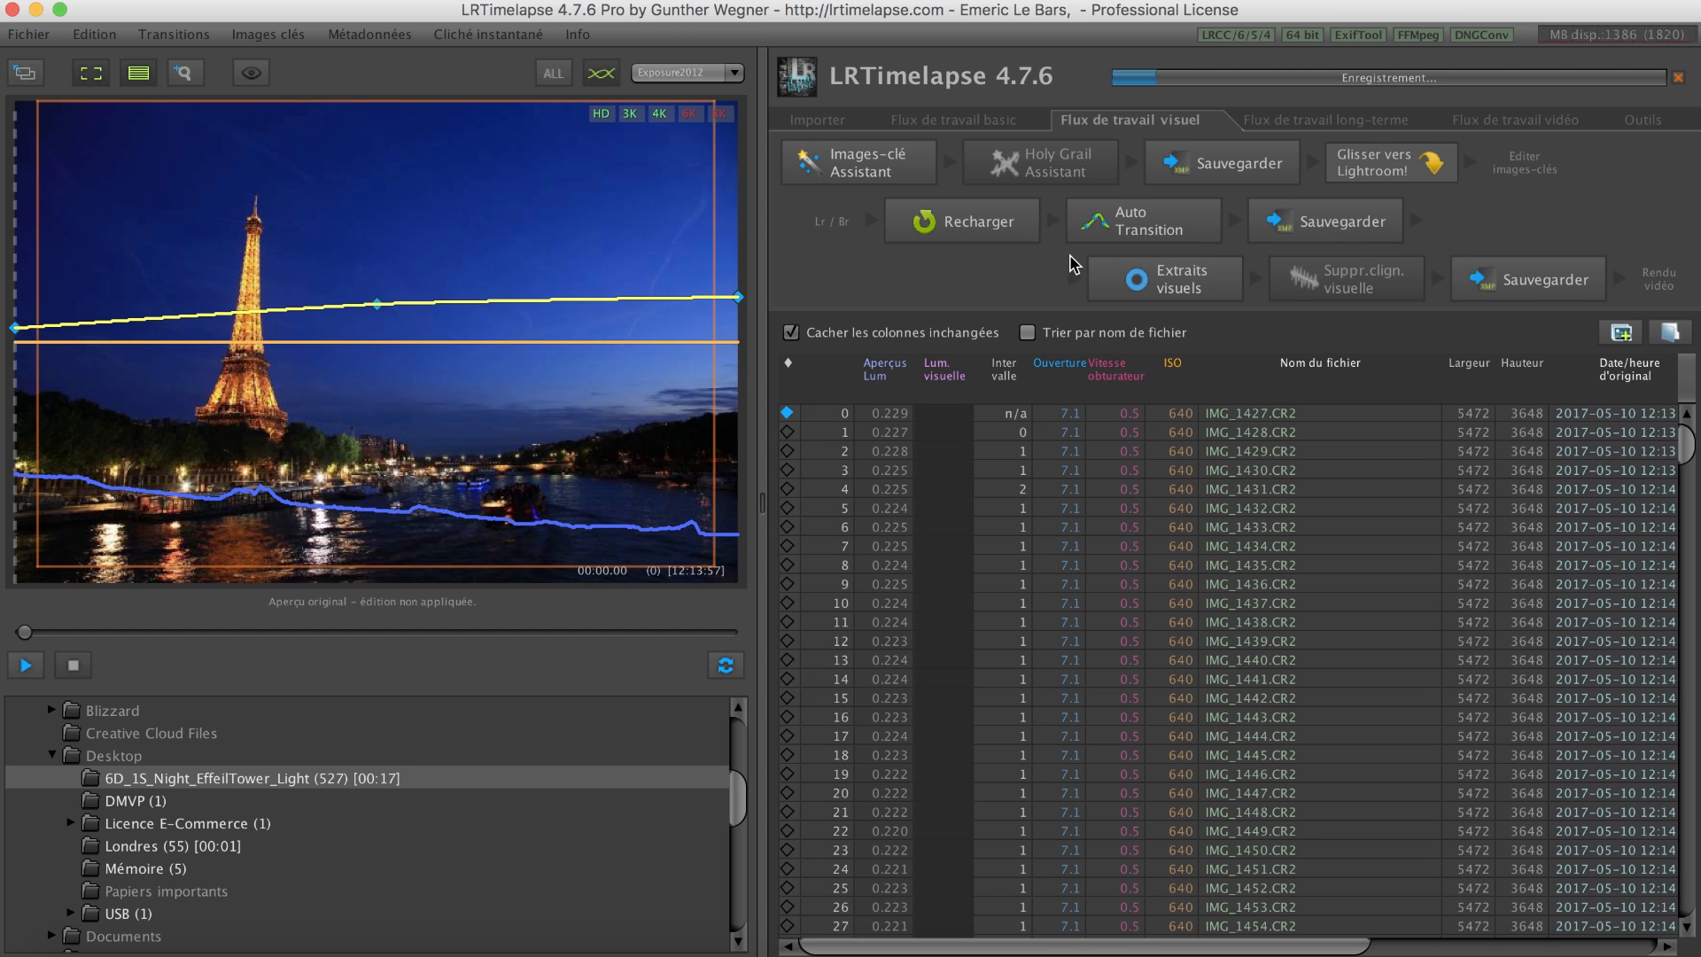